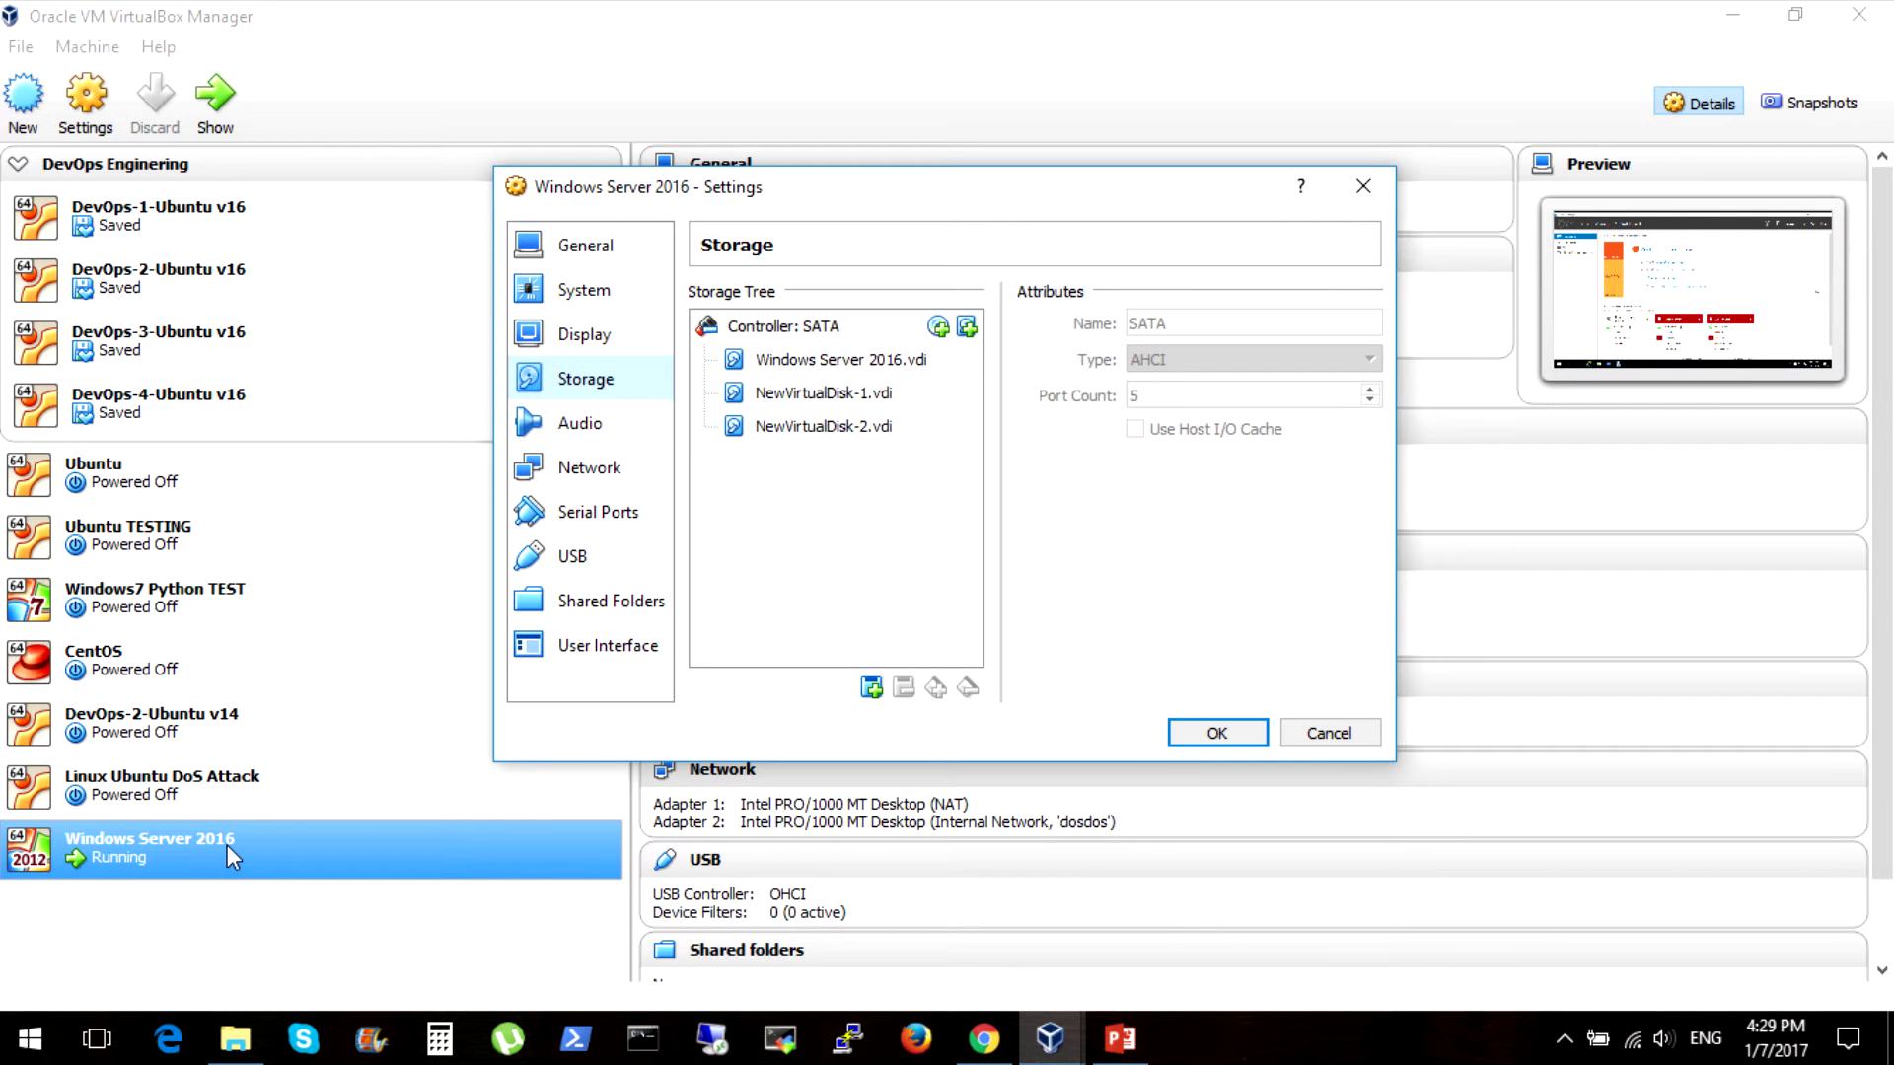
- Compare the system disk, NewVirtualDisk-1 and NewVirtualDisk-2 details, then cancel the settings unchanged
left_click(803, 364)
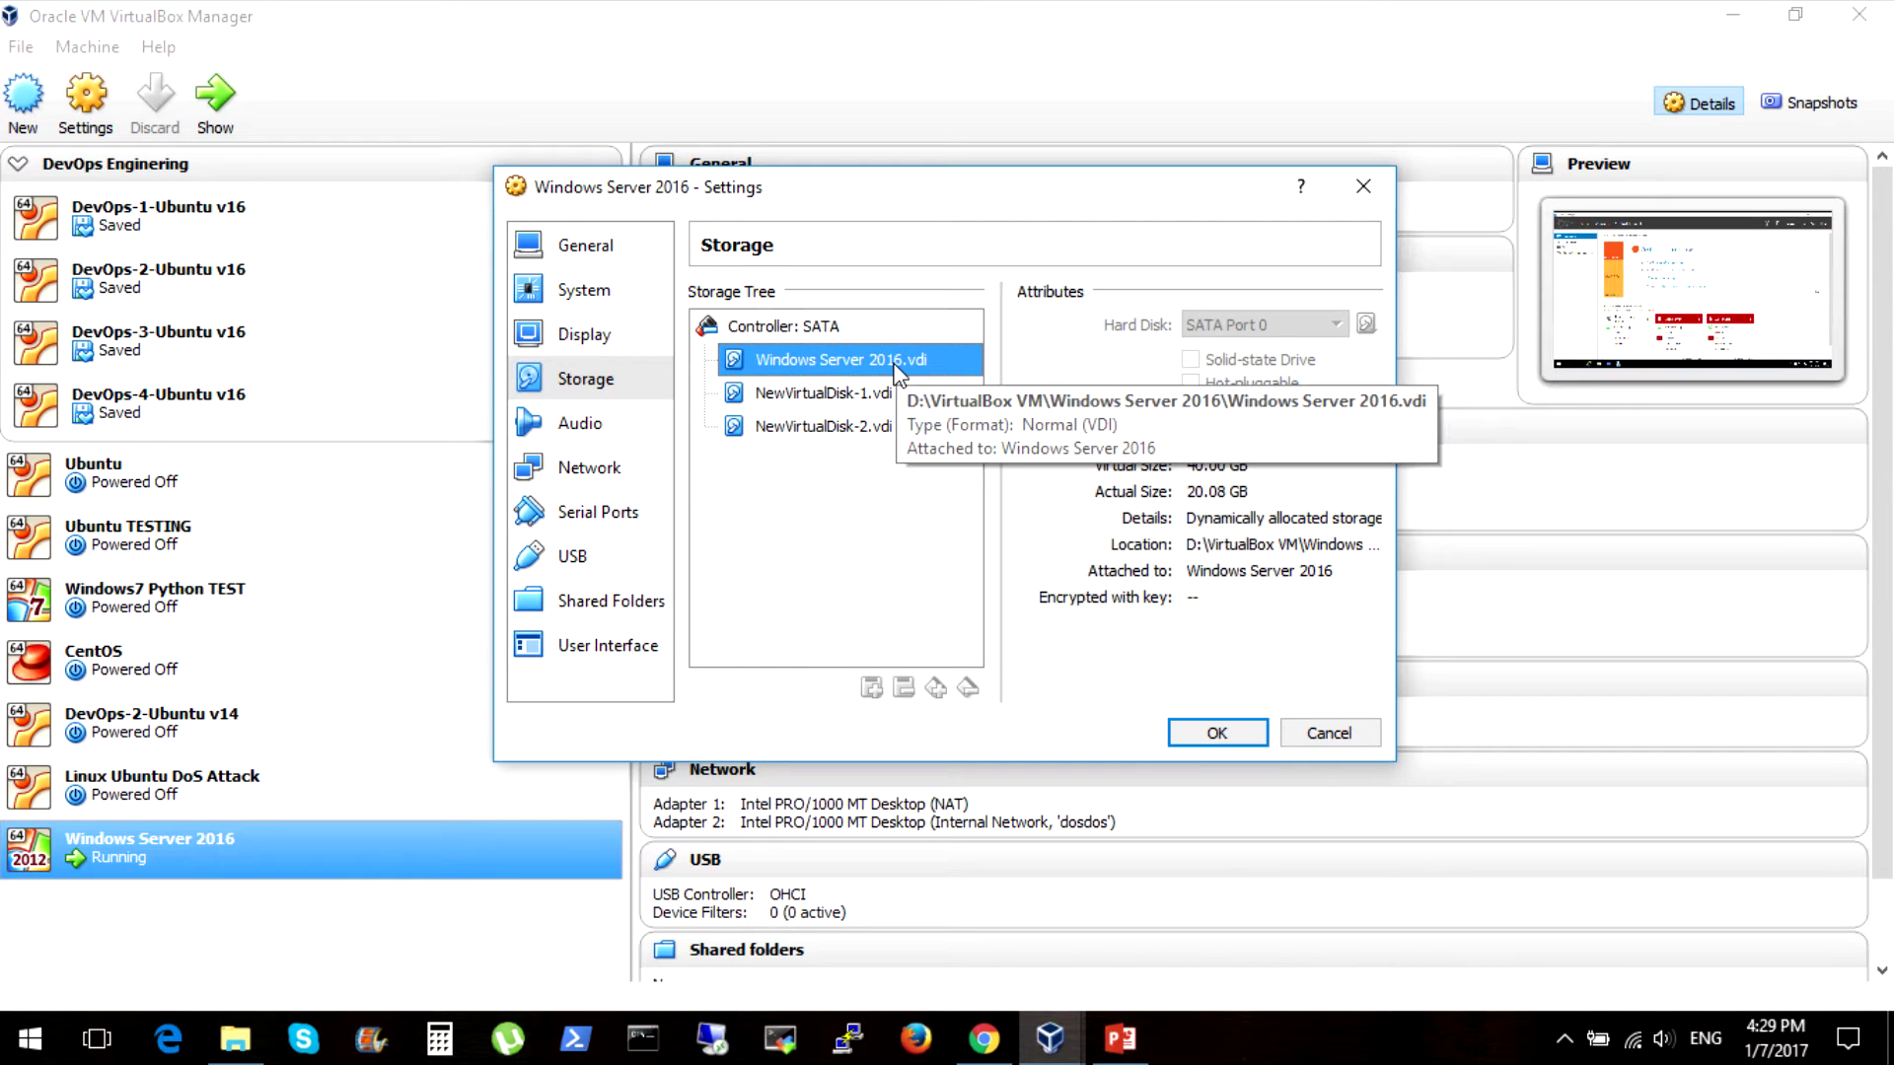
left_click(856, 394)
left_click(856, 420)
left_click(858, 393)
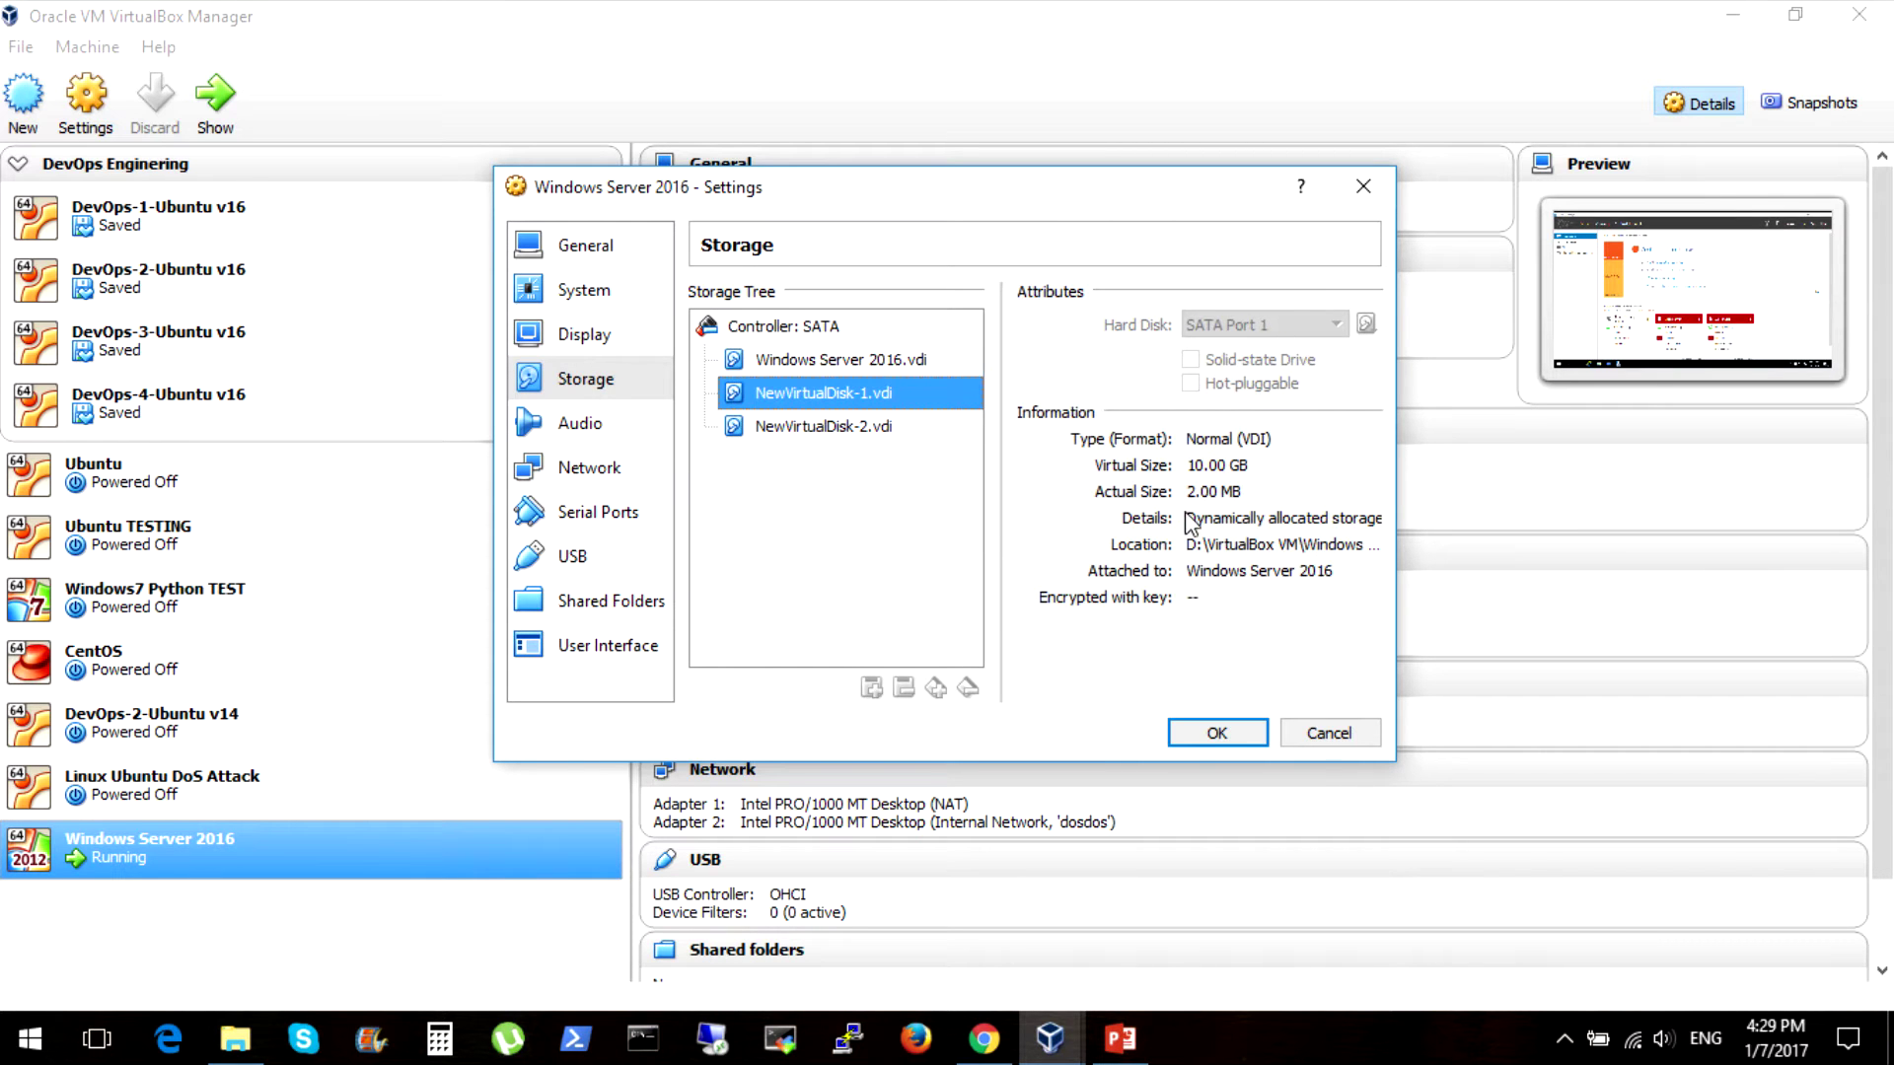
left_click(864, 426)
left_click(868, 398)
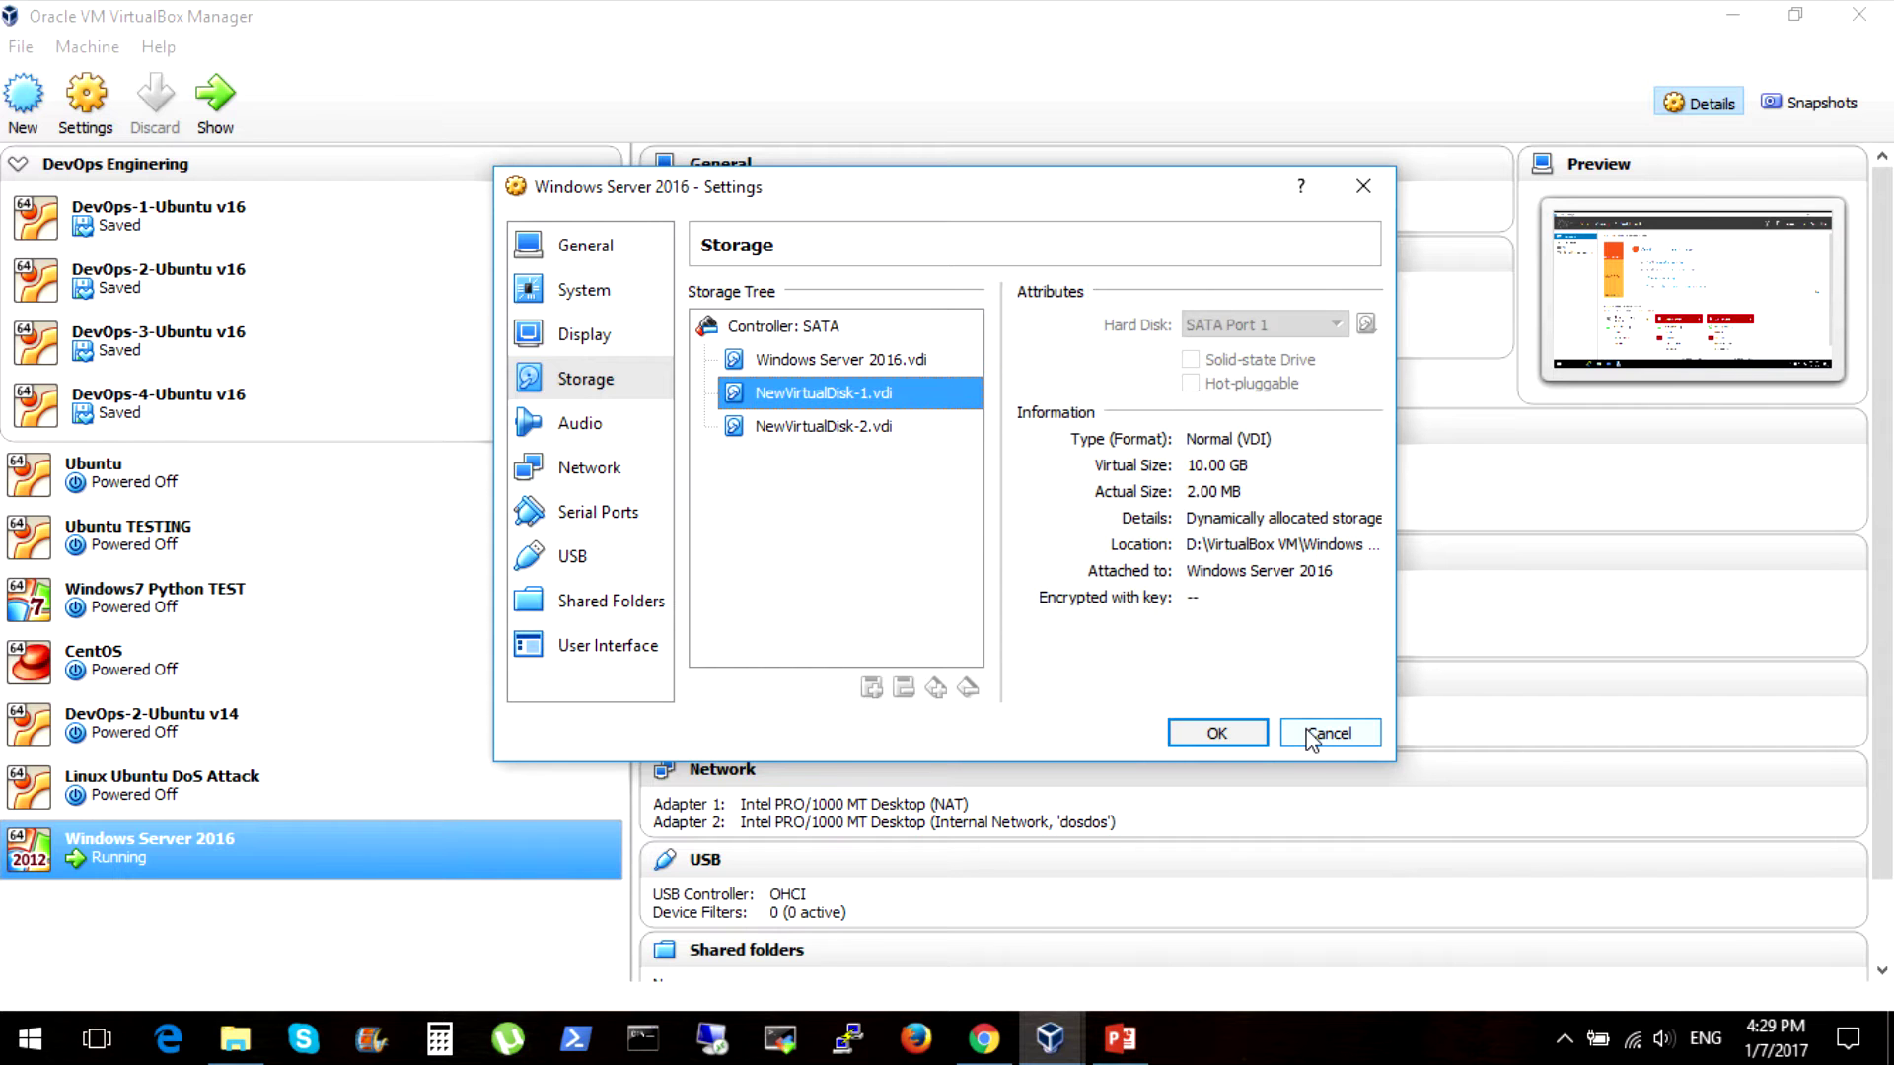
left_click(866, 434)
left_click(870, 394)
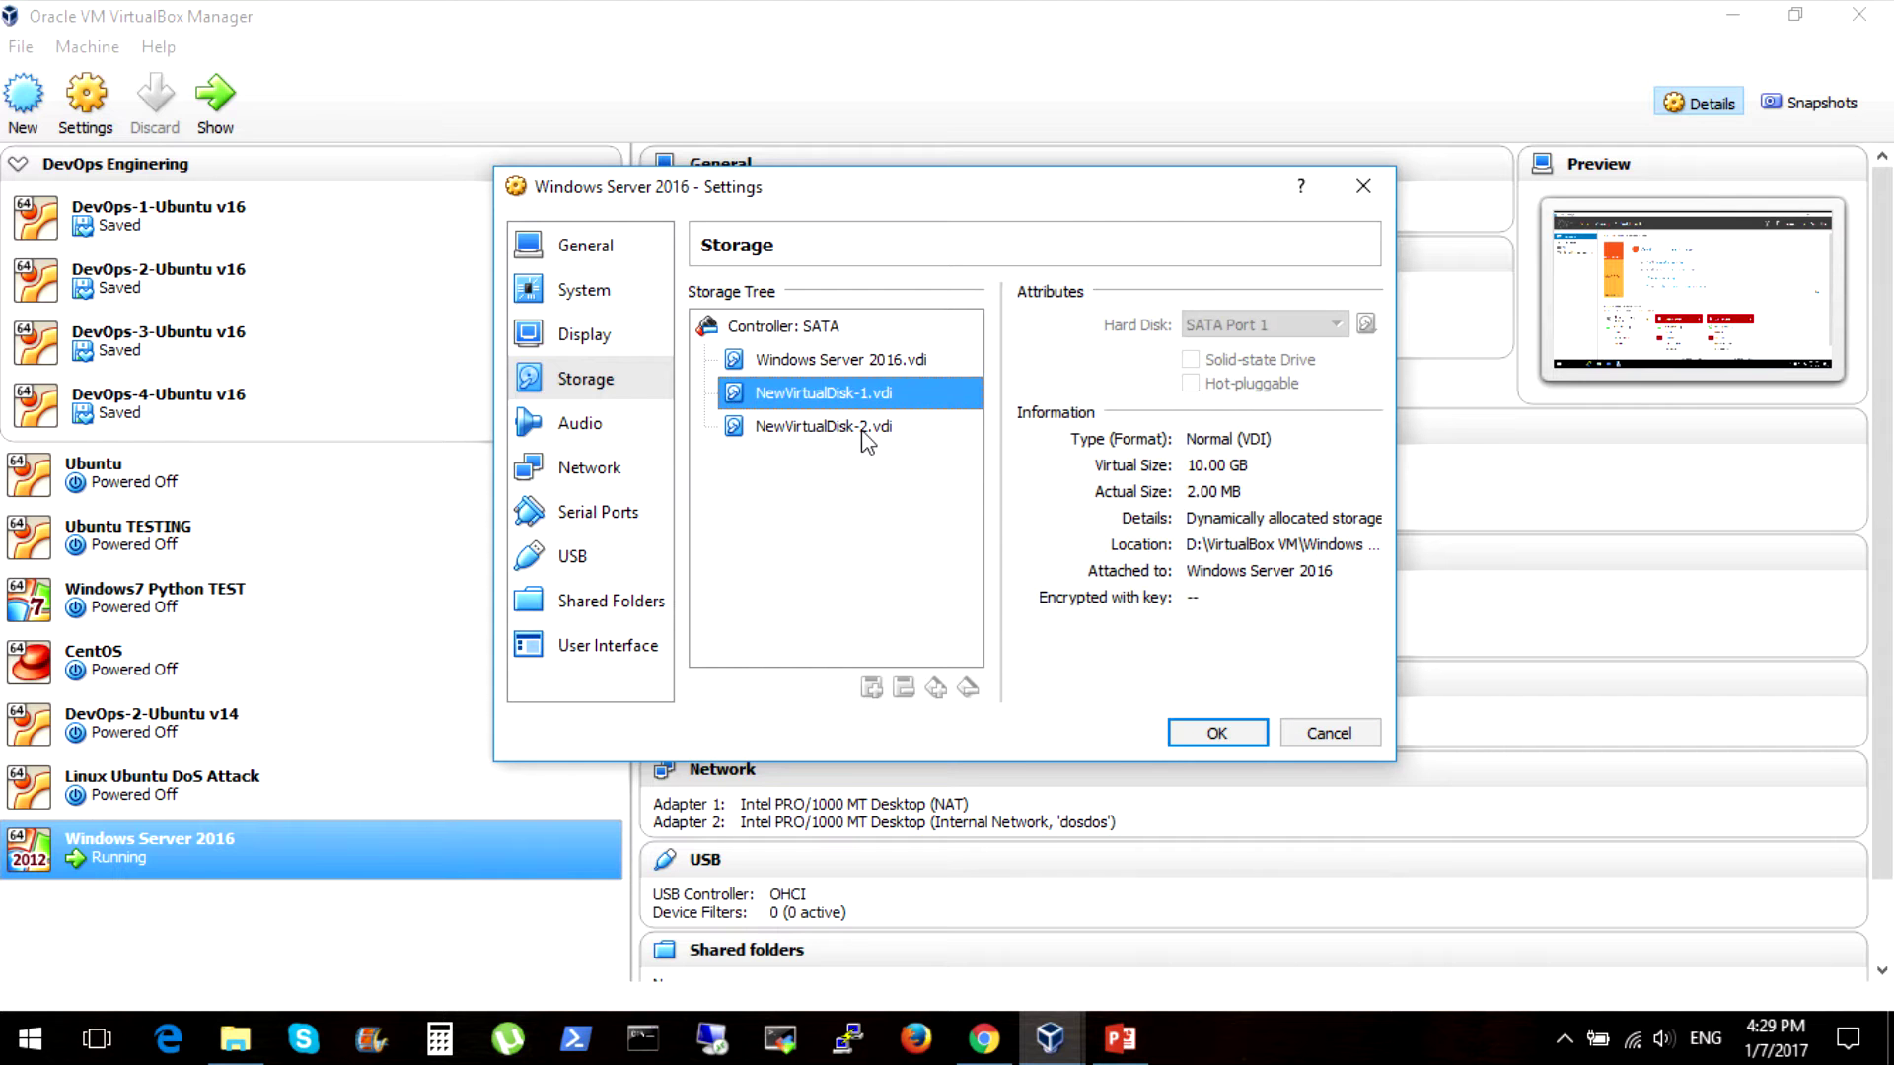
key("Down")
left_click(1327, 733)
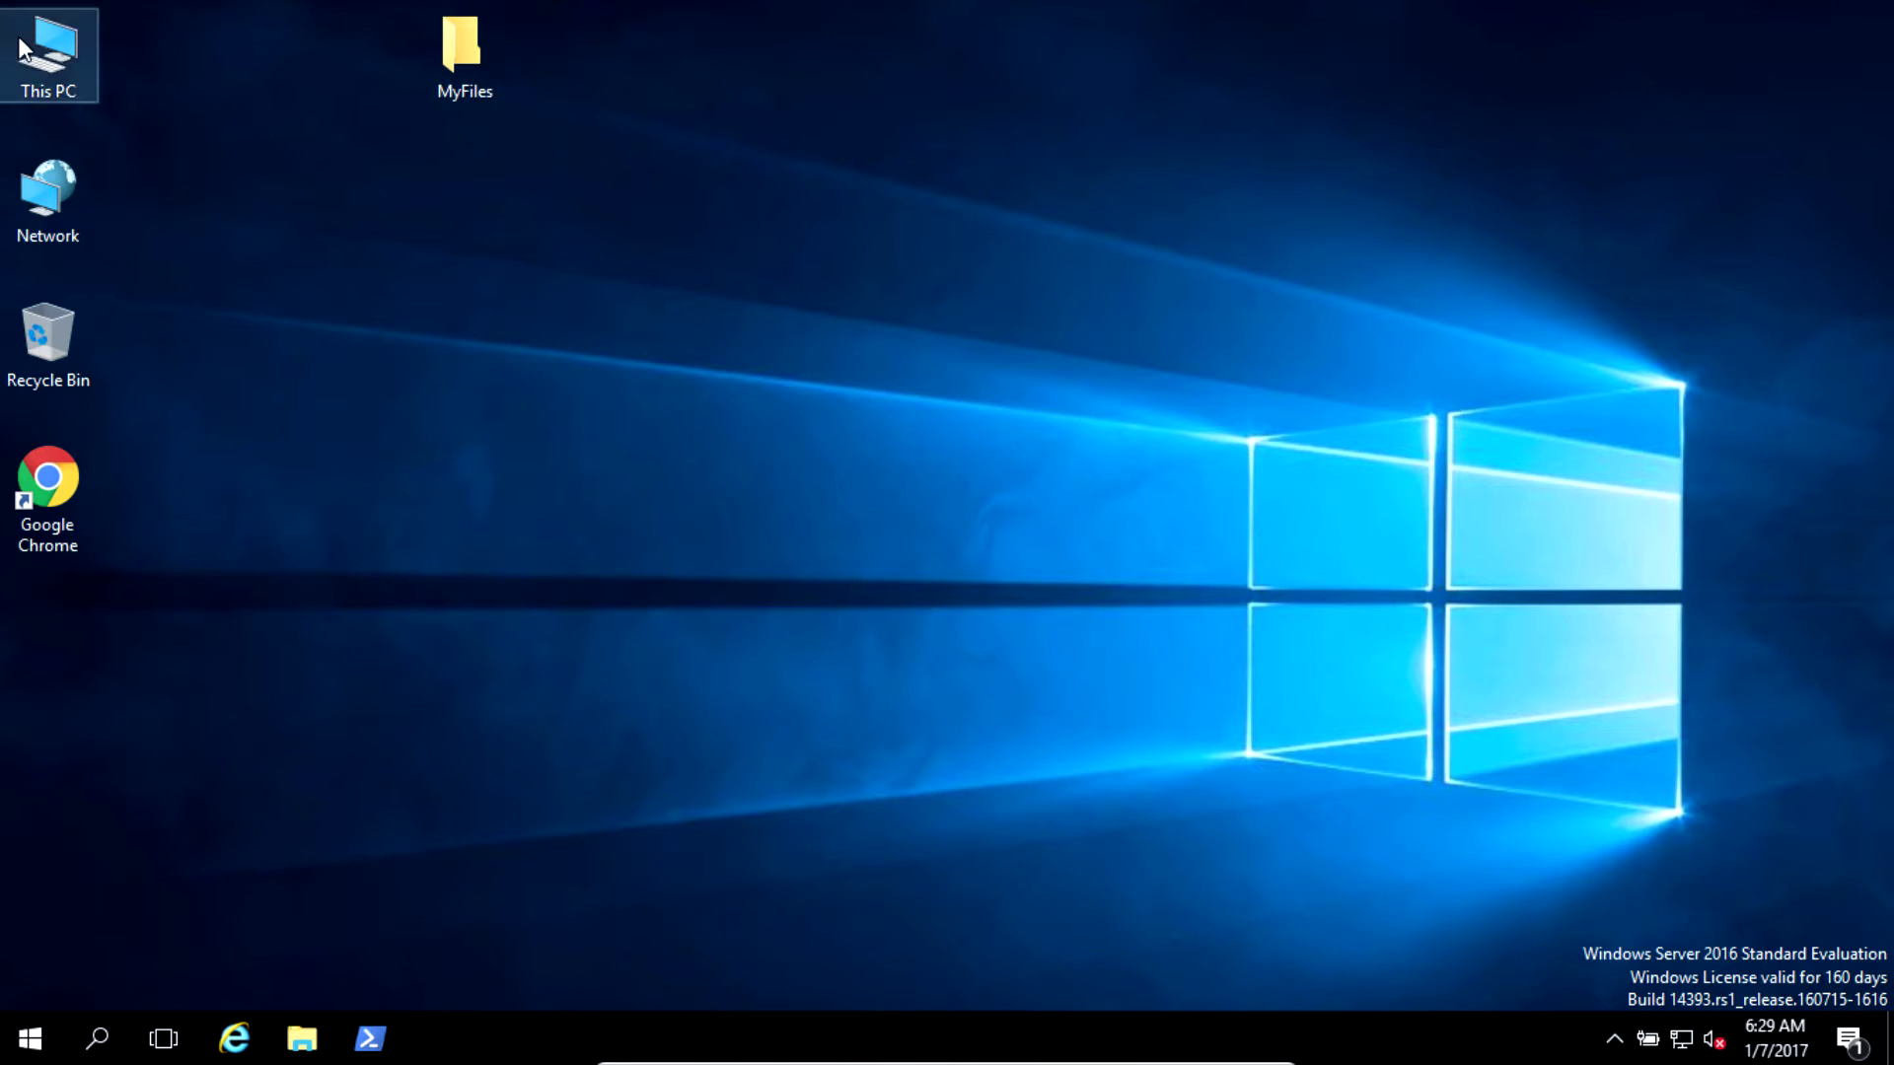
double_click(48, 54)
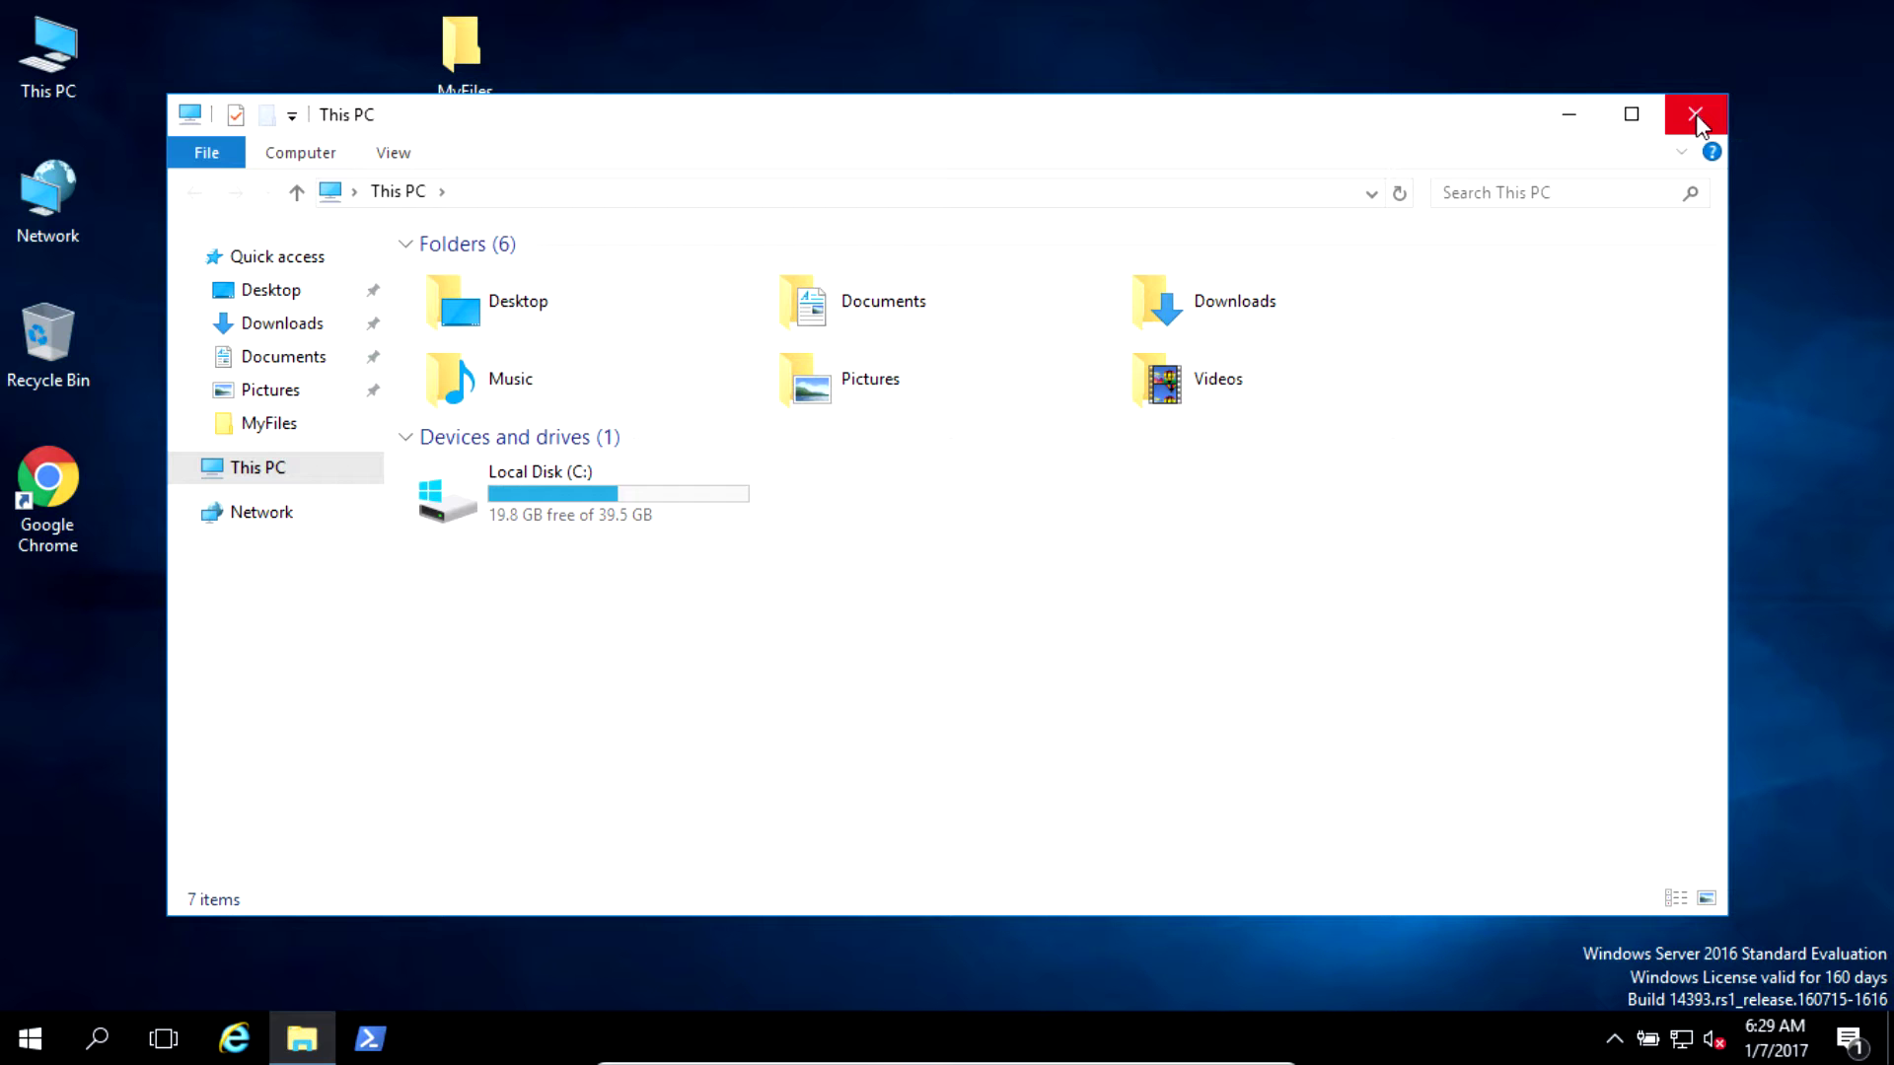
left_click(1696, 115)
left_click_drag(1163, 456, 935, 604)
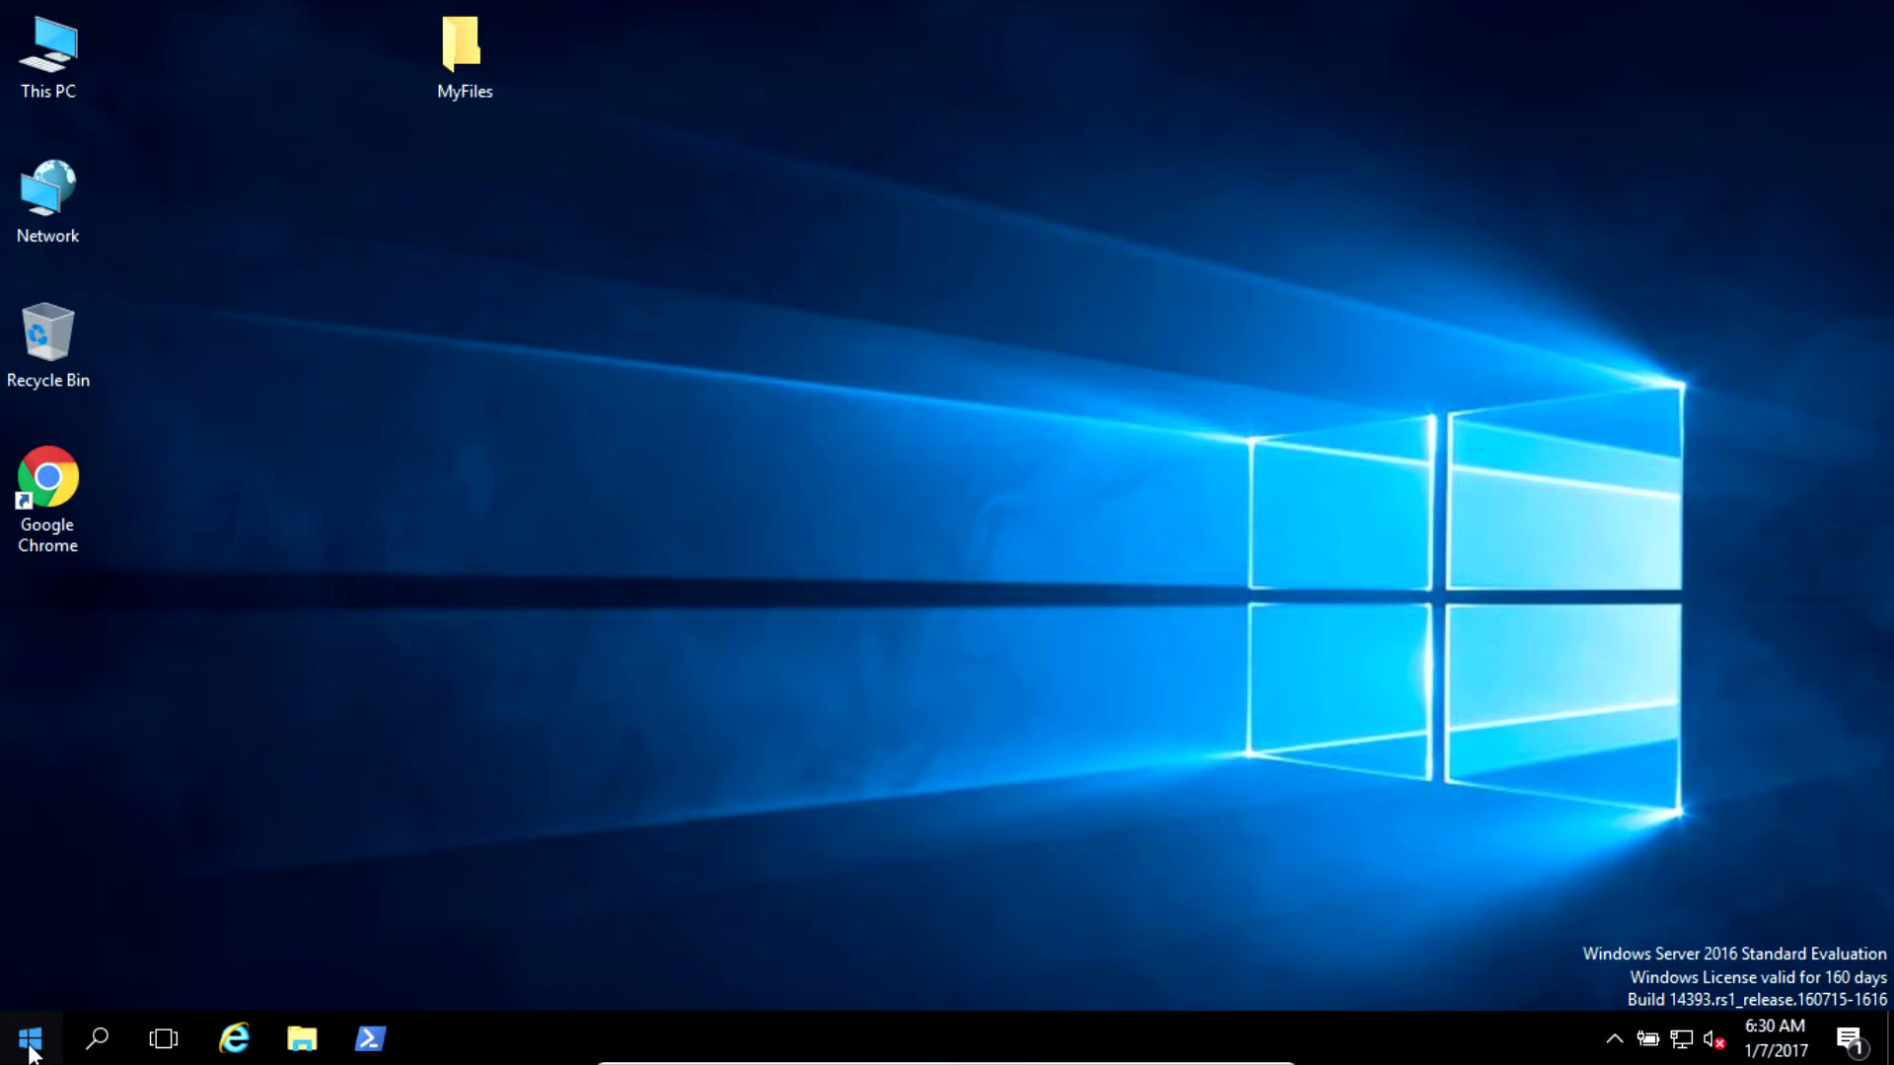
left_click(31, 1053)
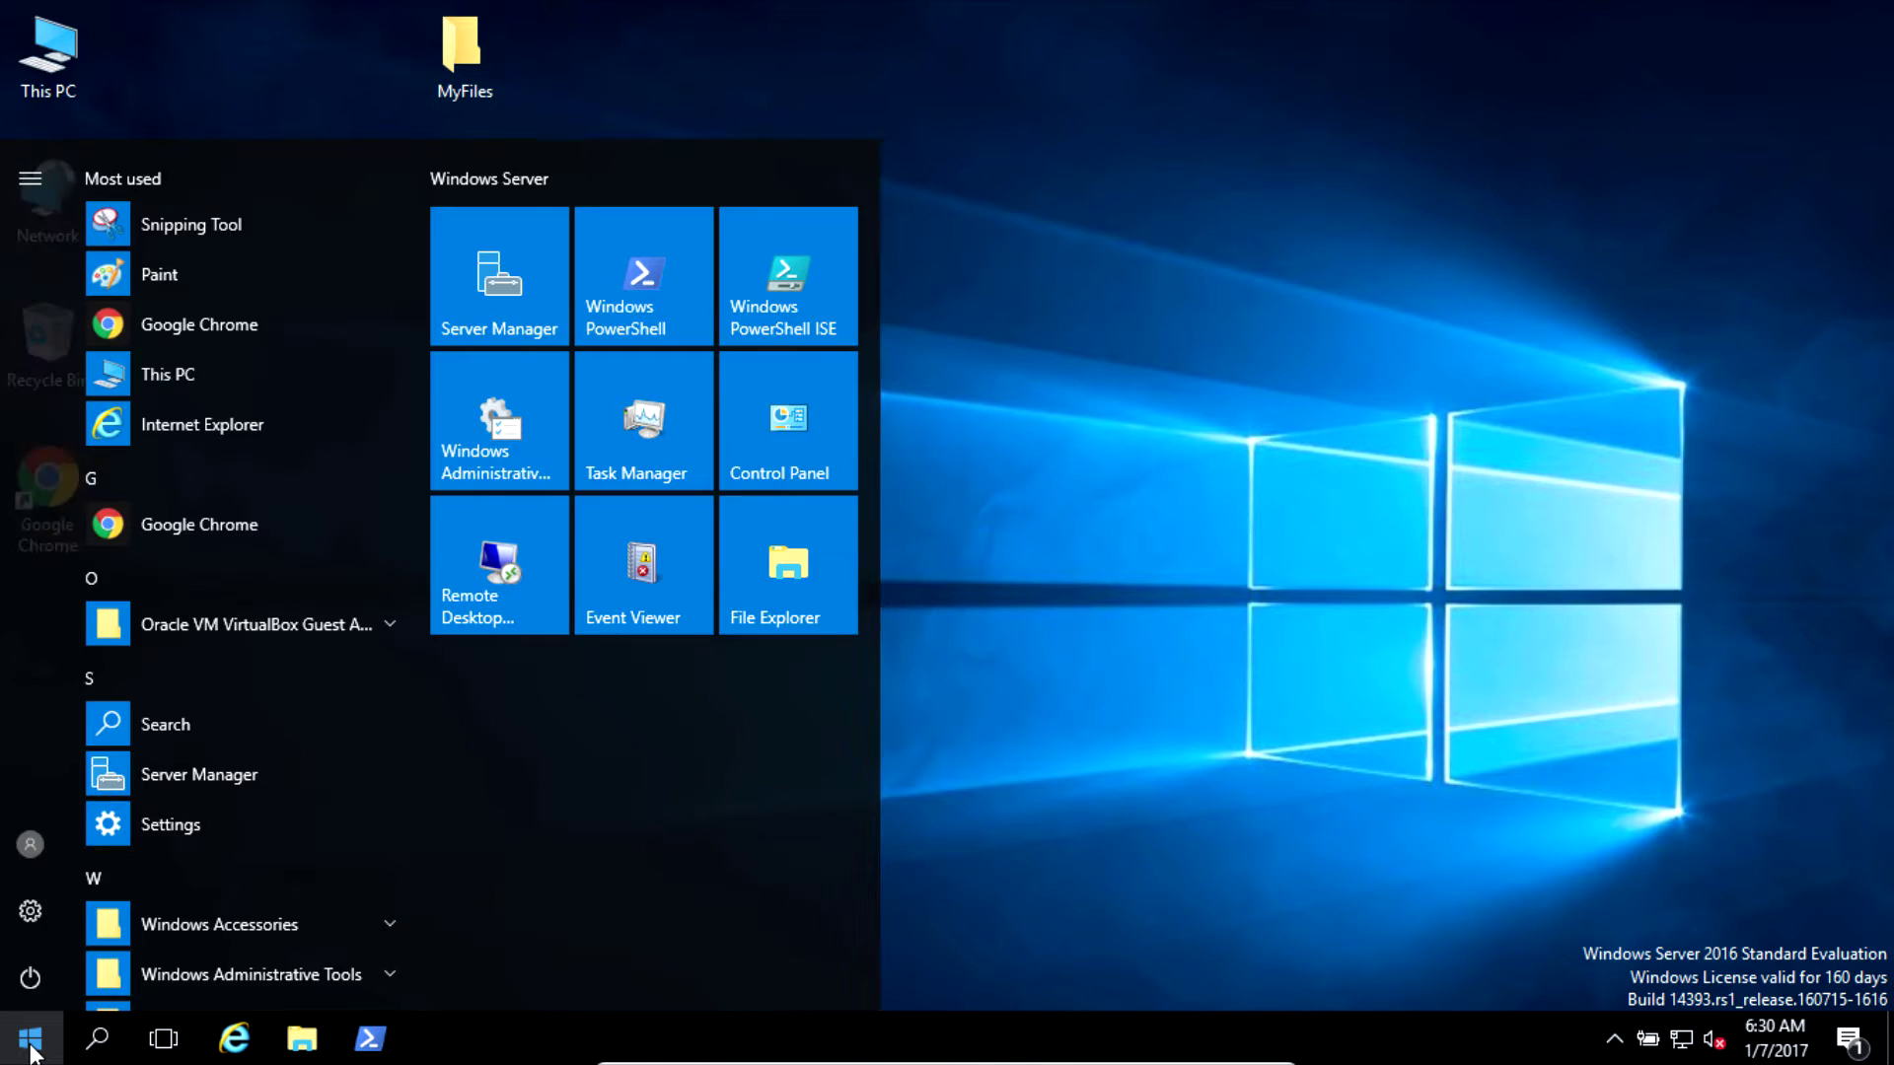
left_click(31, 1053)
type("d")
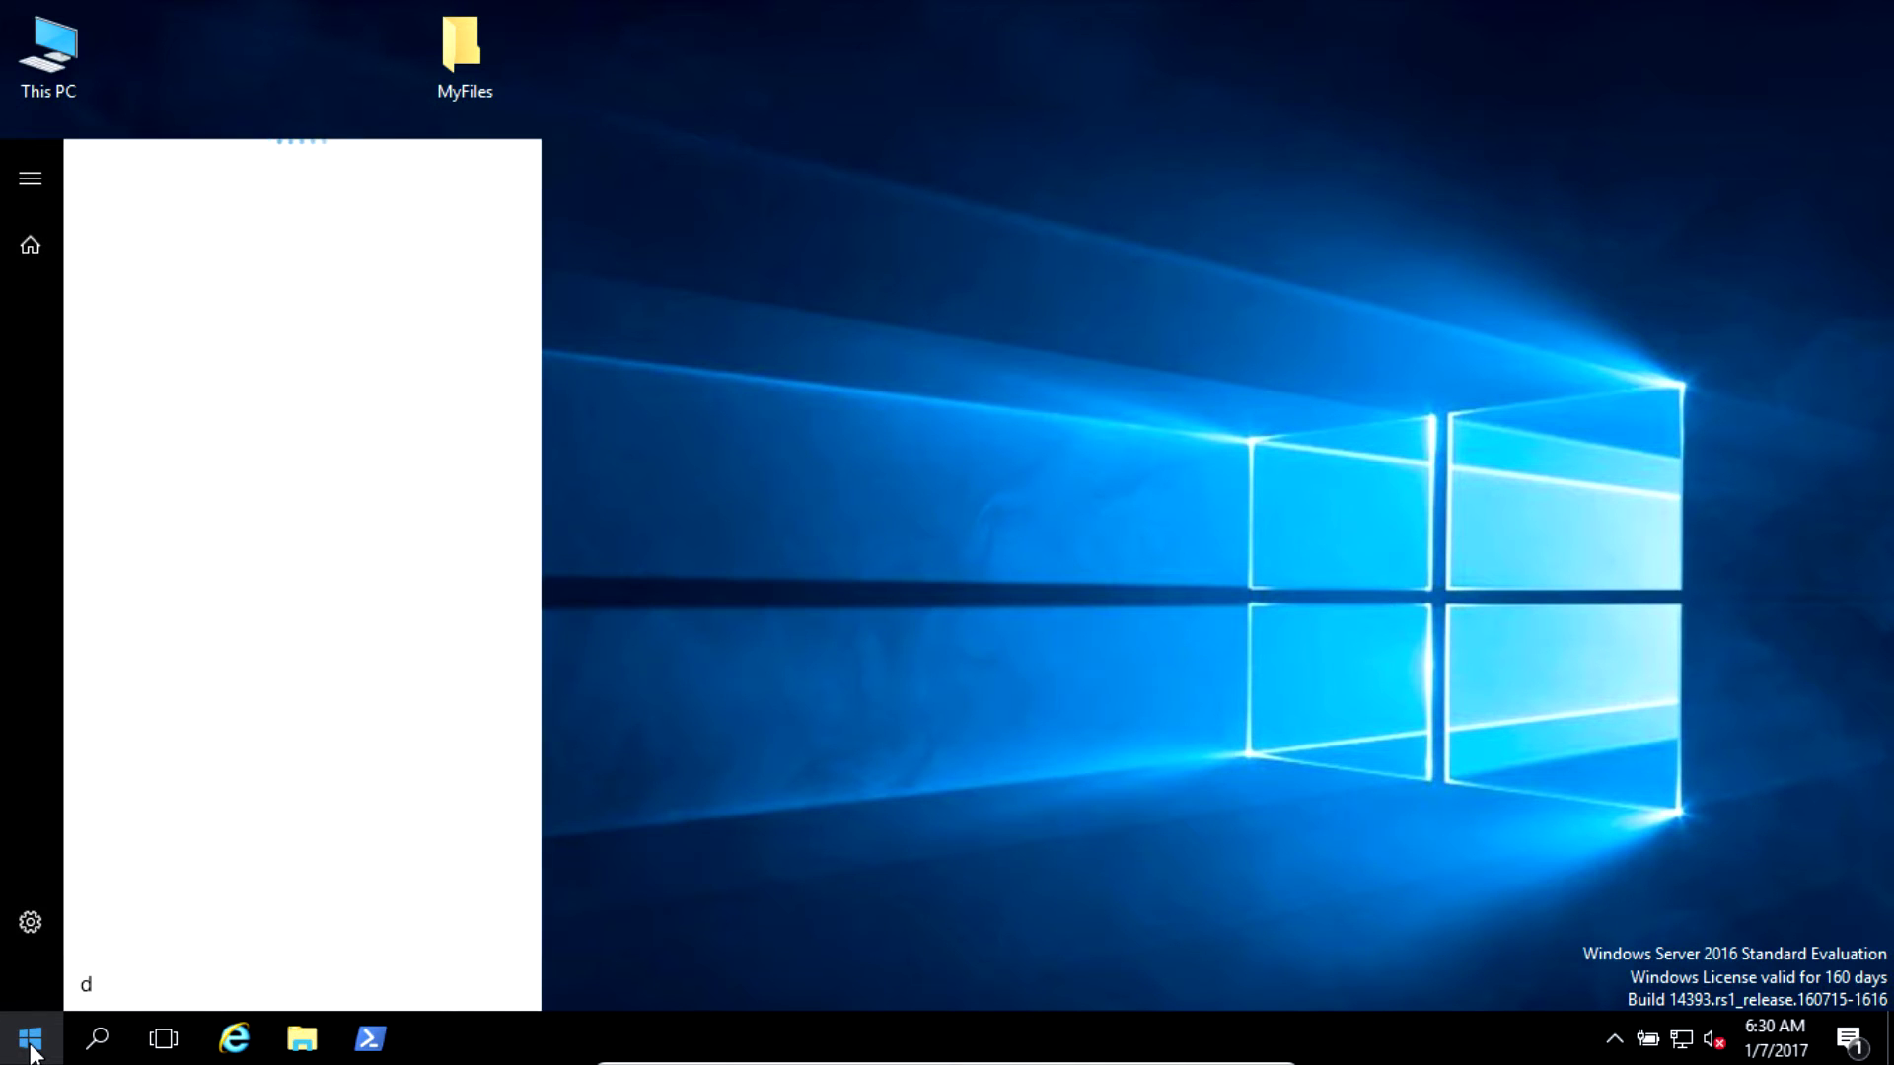
type("iskmgmt.msc")
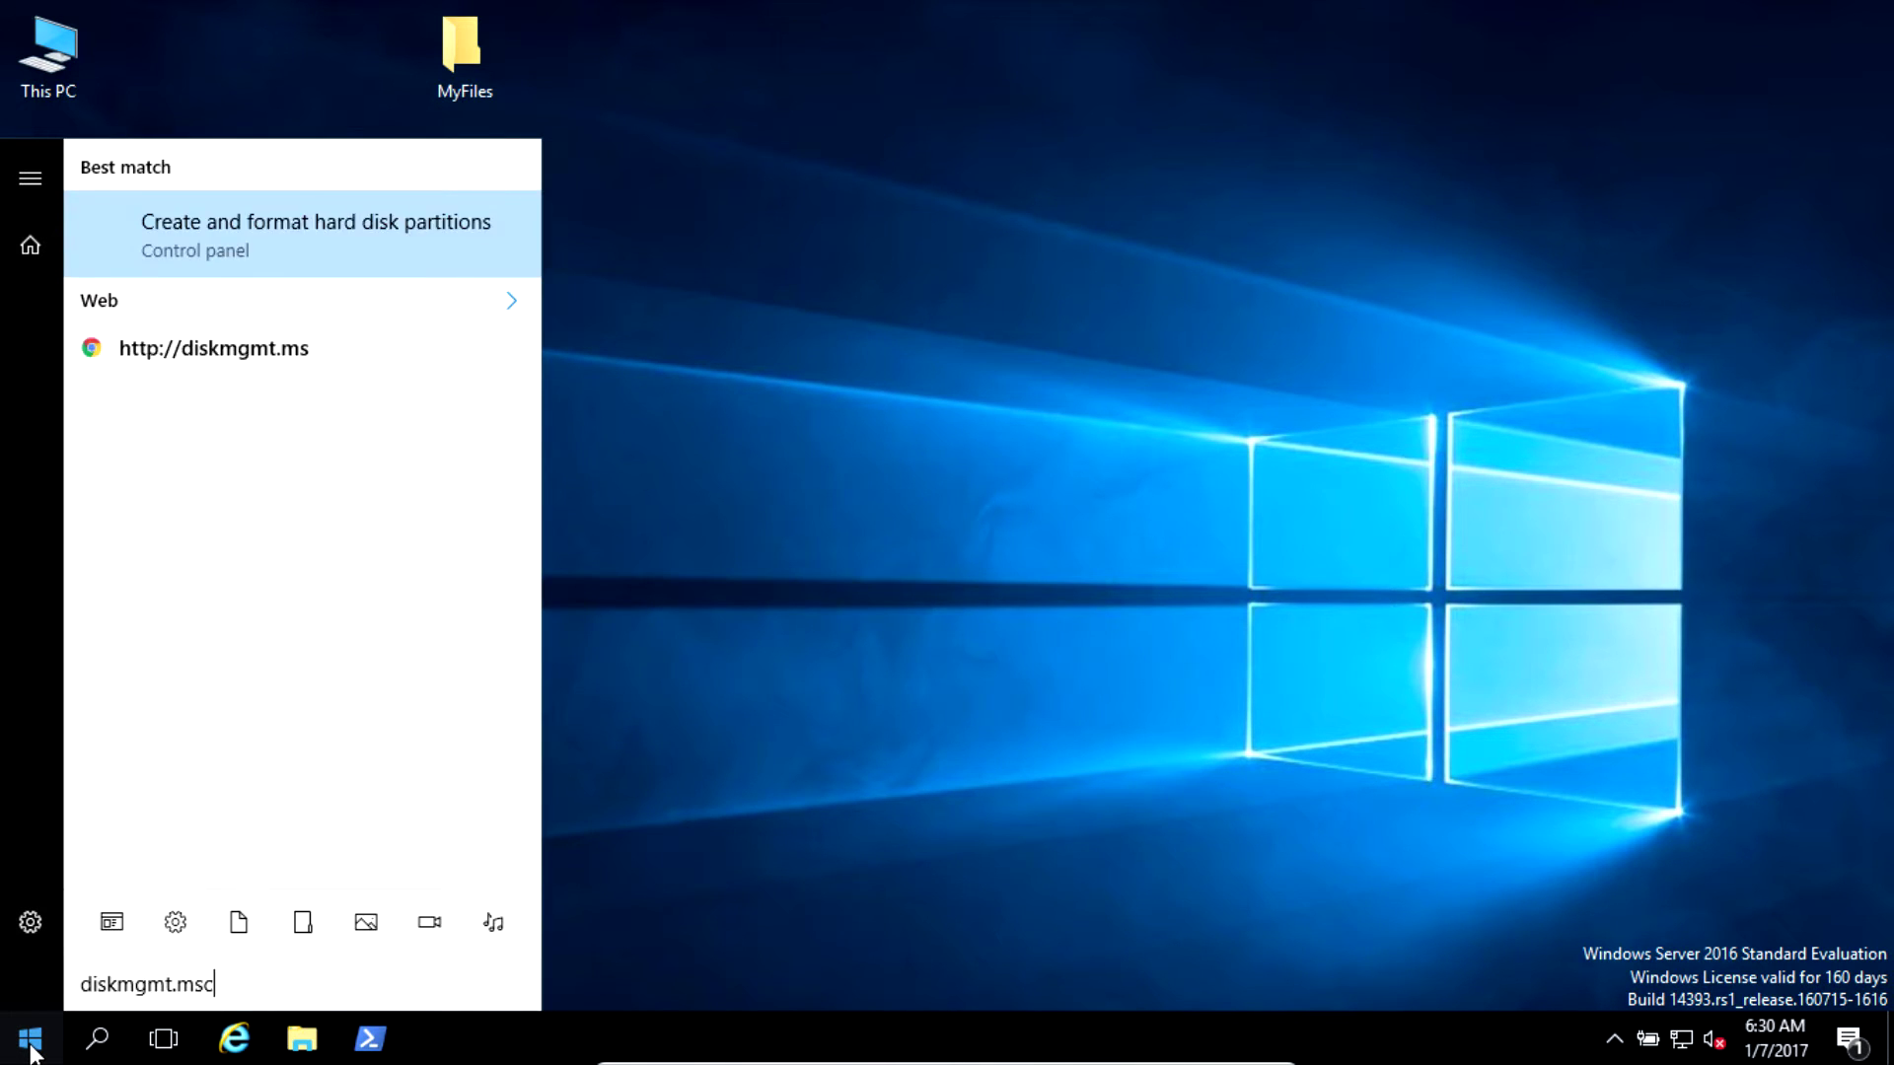
left_click(259, 223)
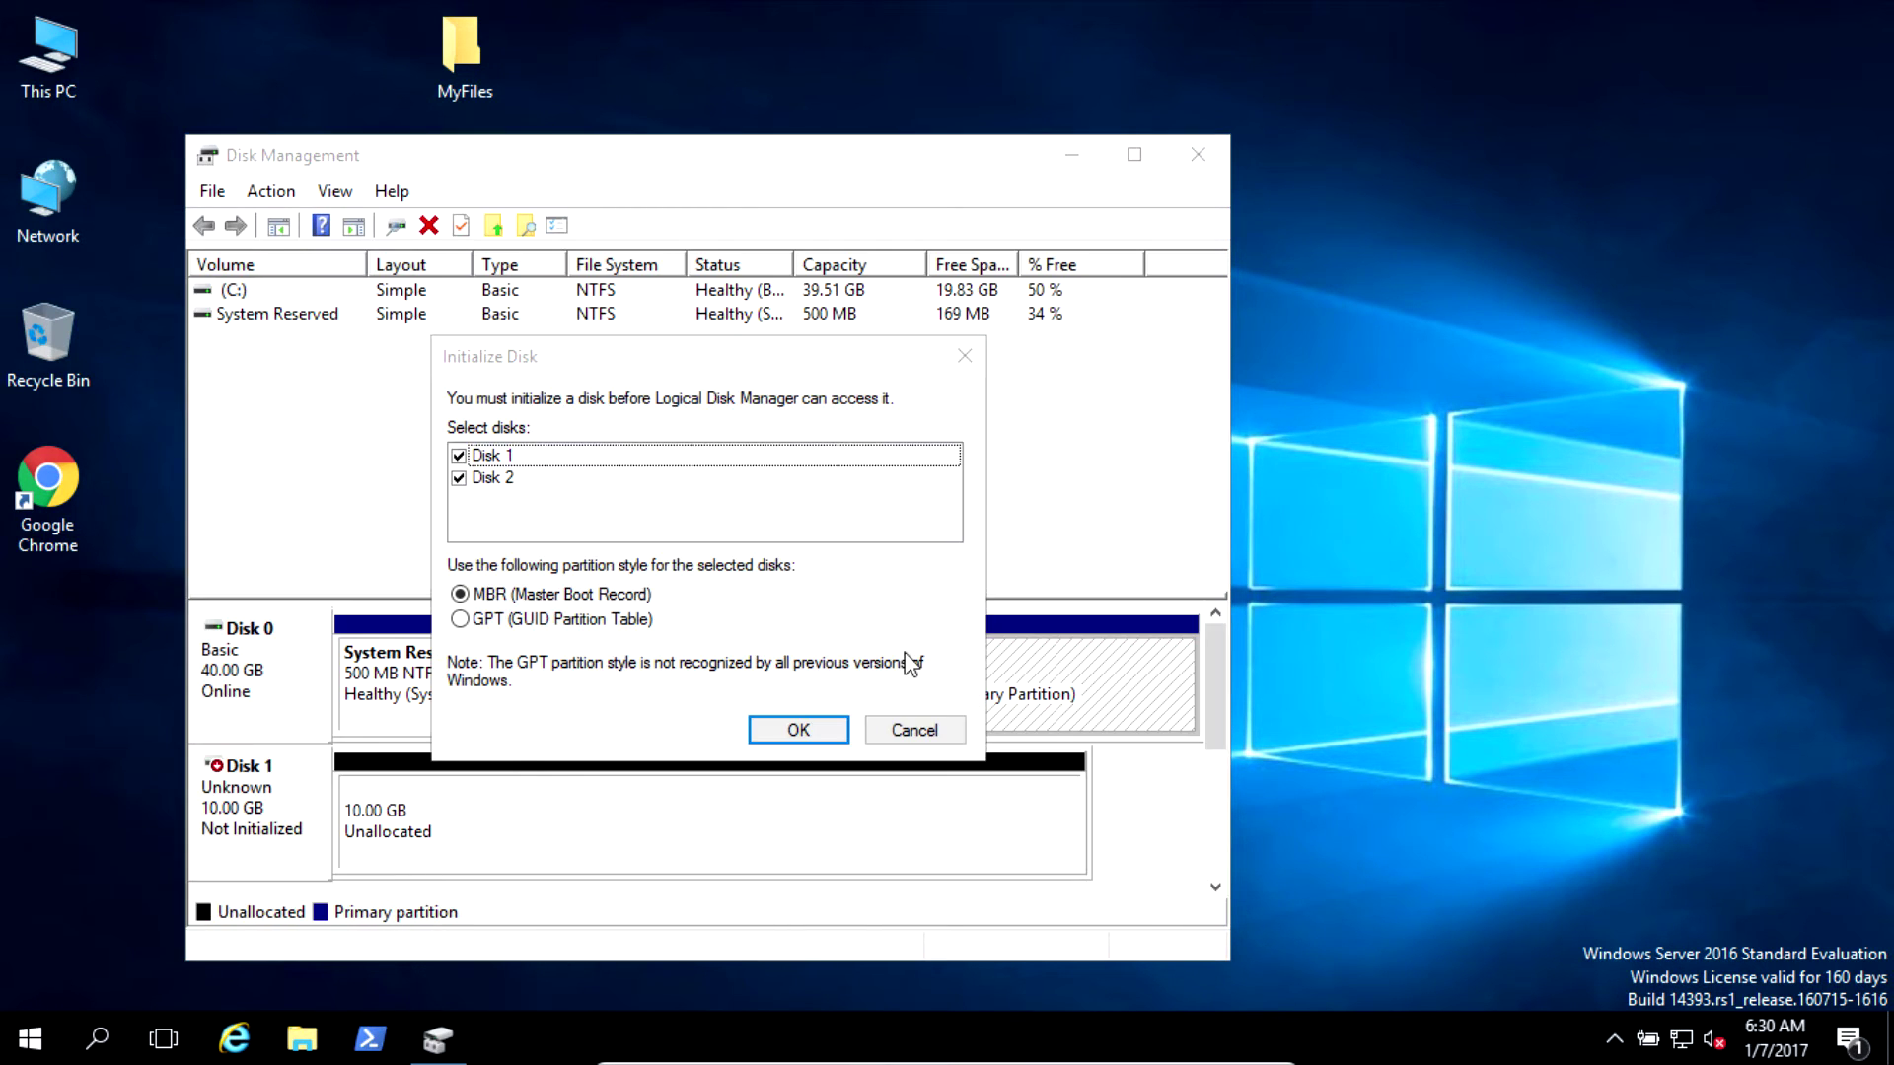
left_click(949, 735)
double_click(857, 163)
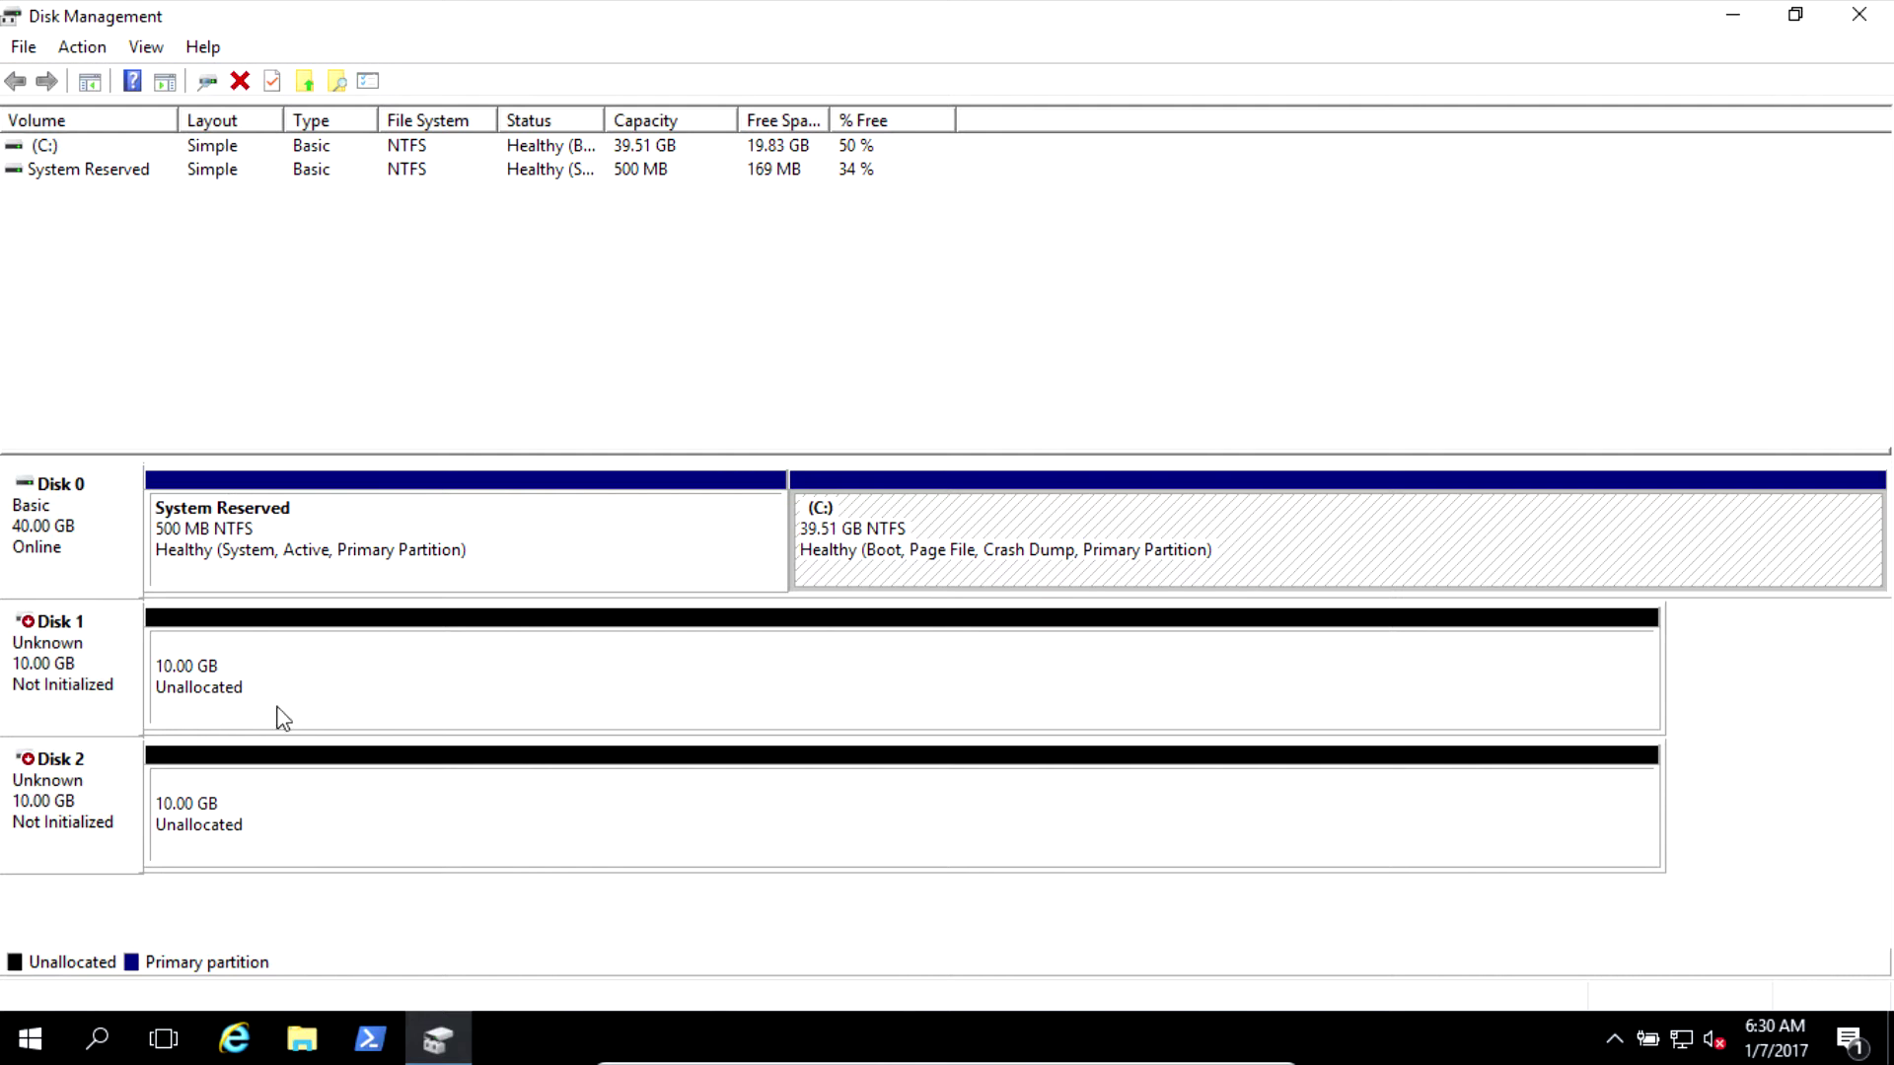
left_click(251, 543)
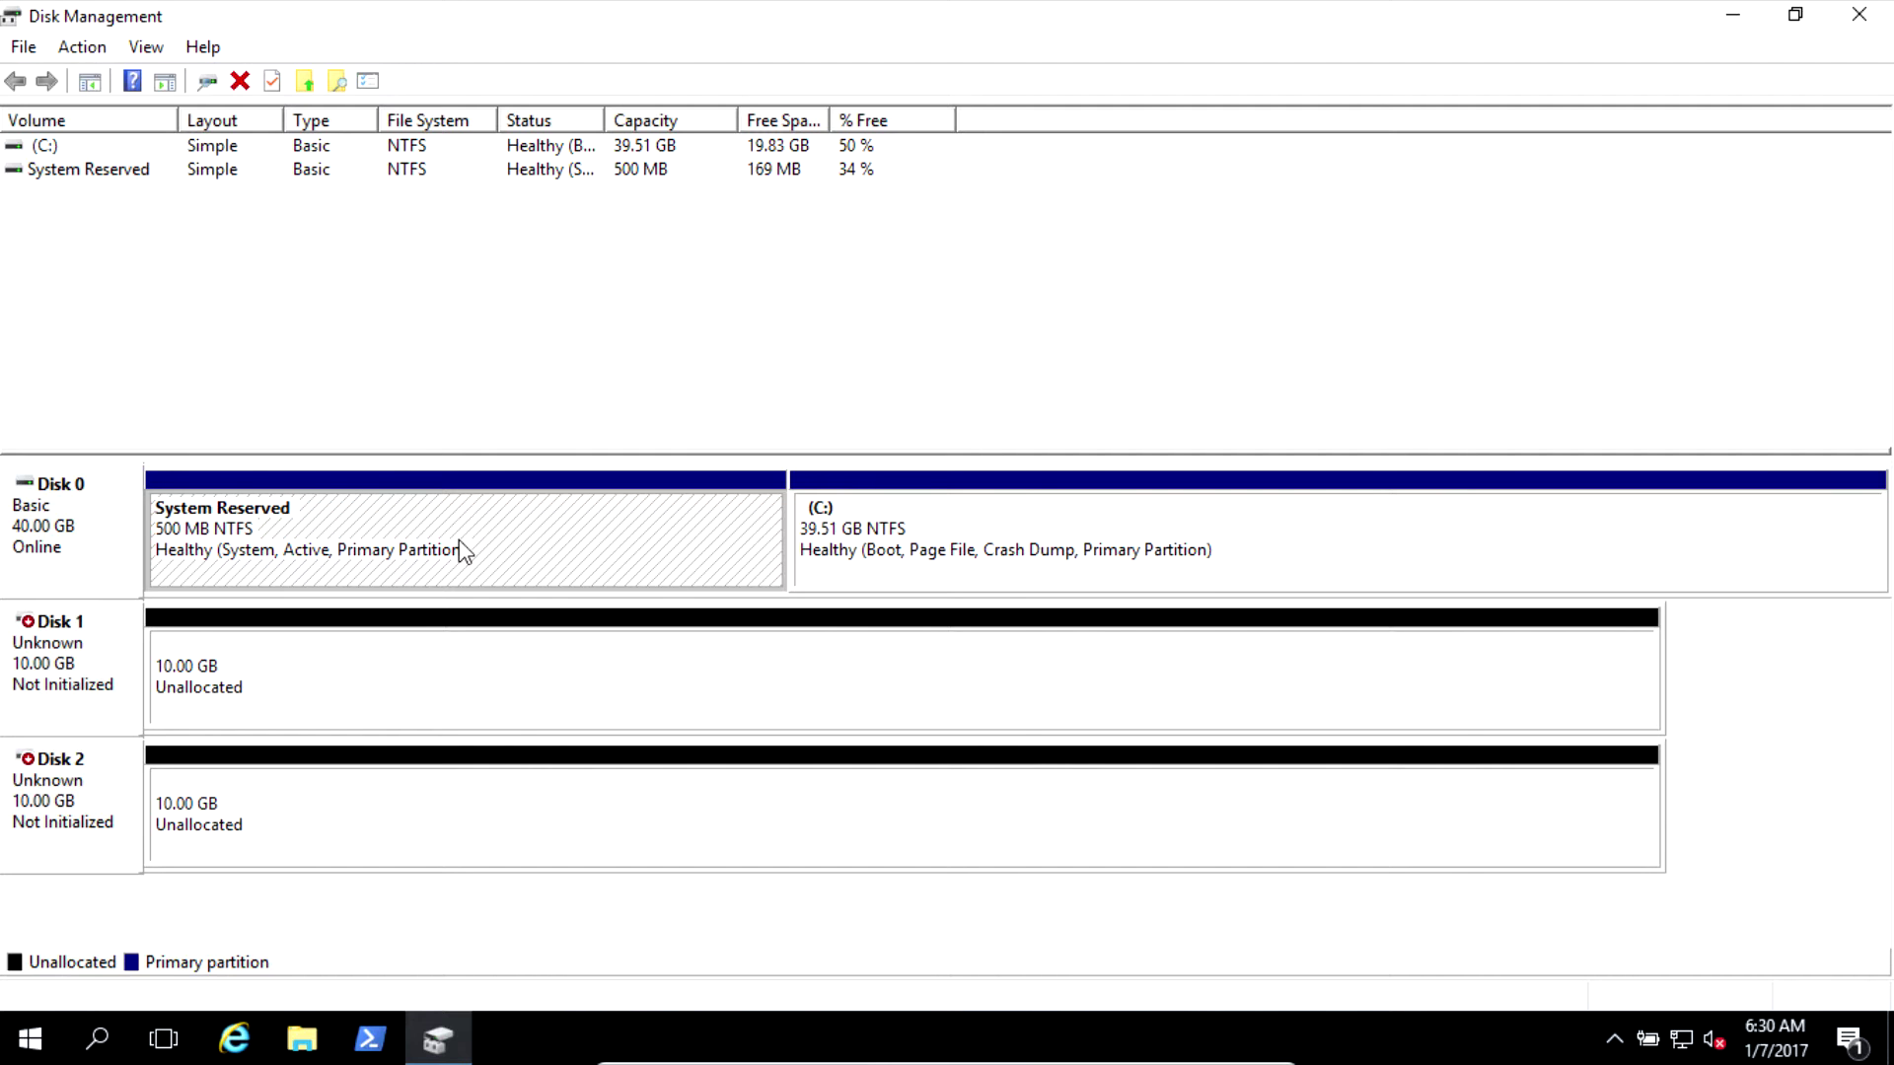
left_click(903, 553)
left_click(714, 657)
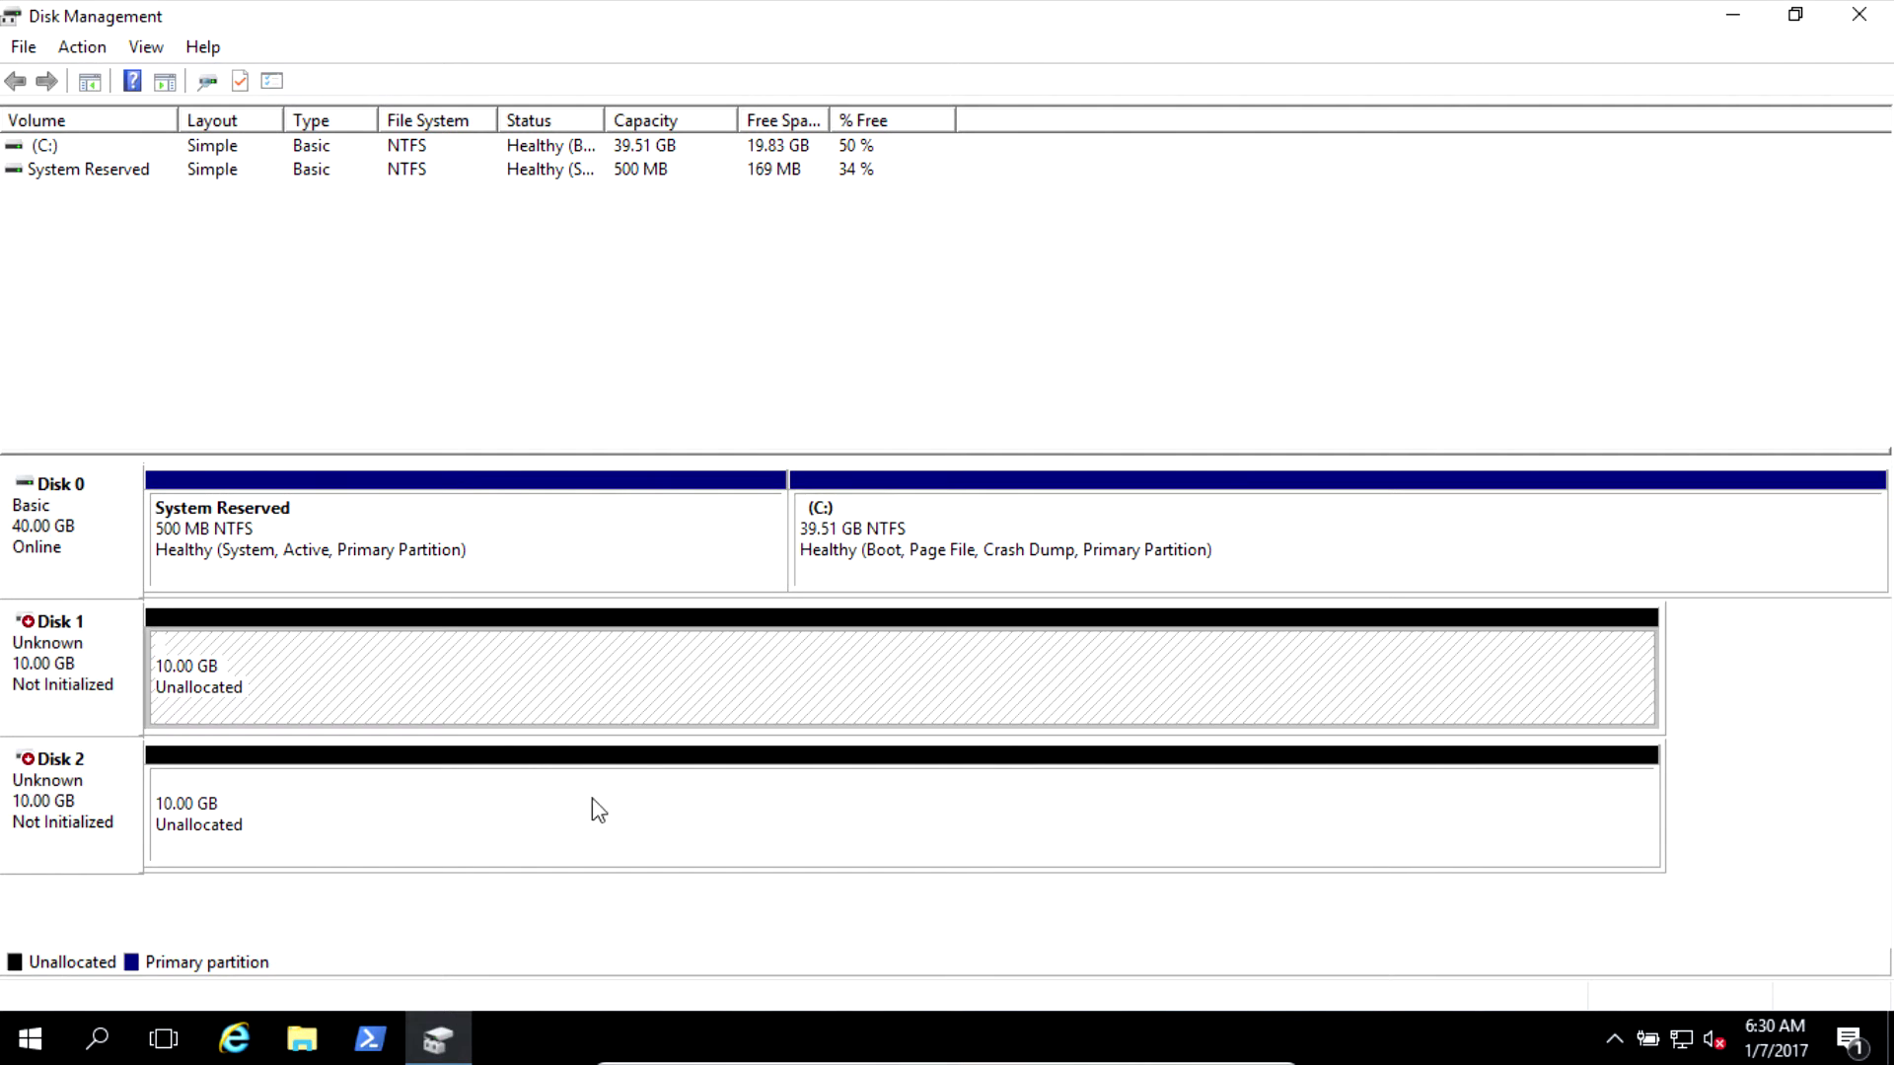
left_click(592, 801)
left_click(592, 690)
left_click(570, 814)
left_click(568, 681)
left_click(537, 842)
left_click(554, 661)
left_click(231, 801)
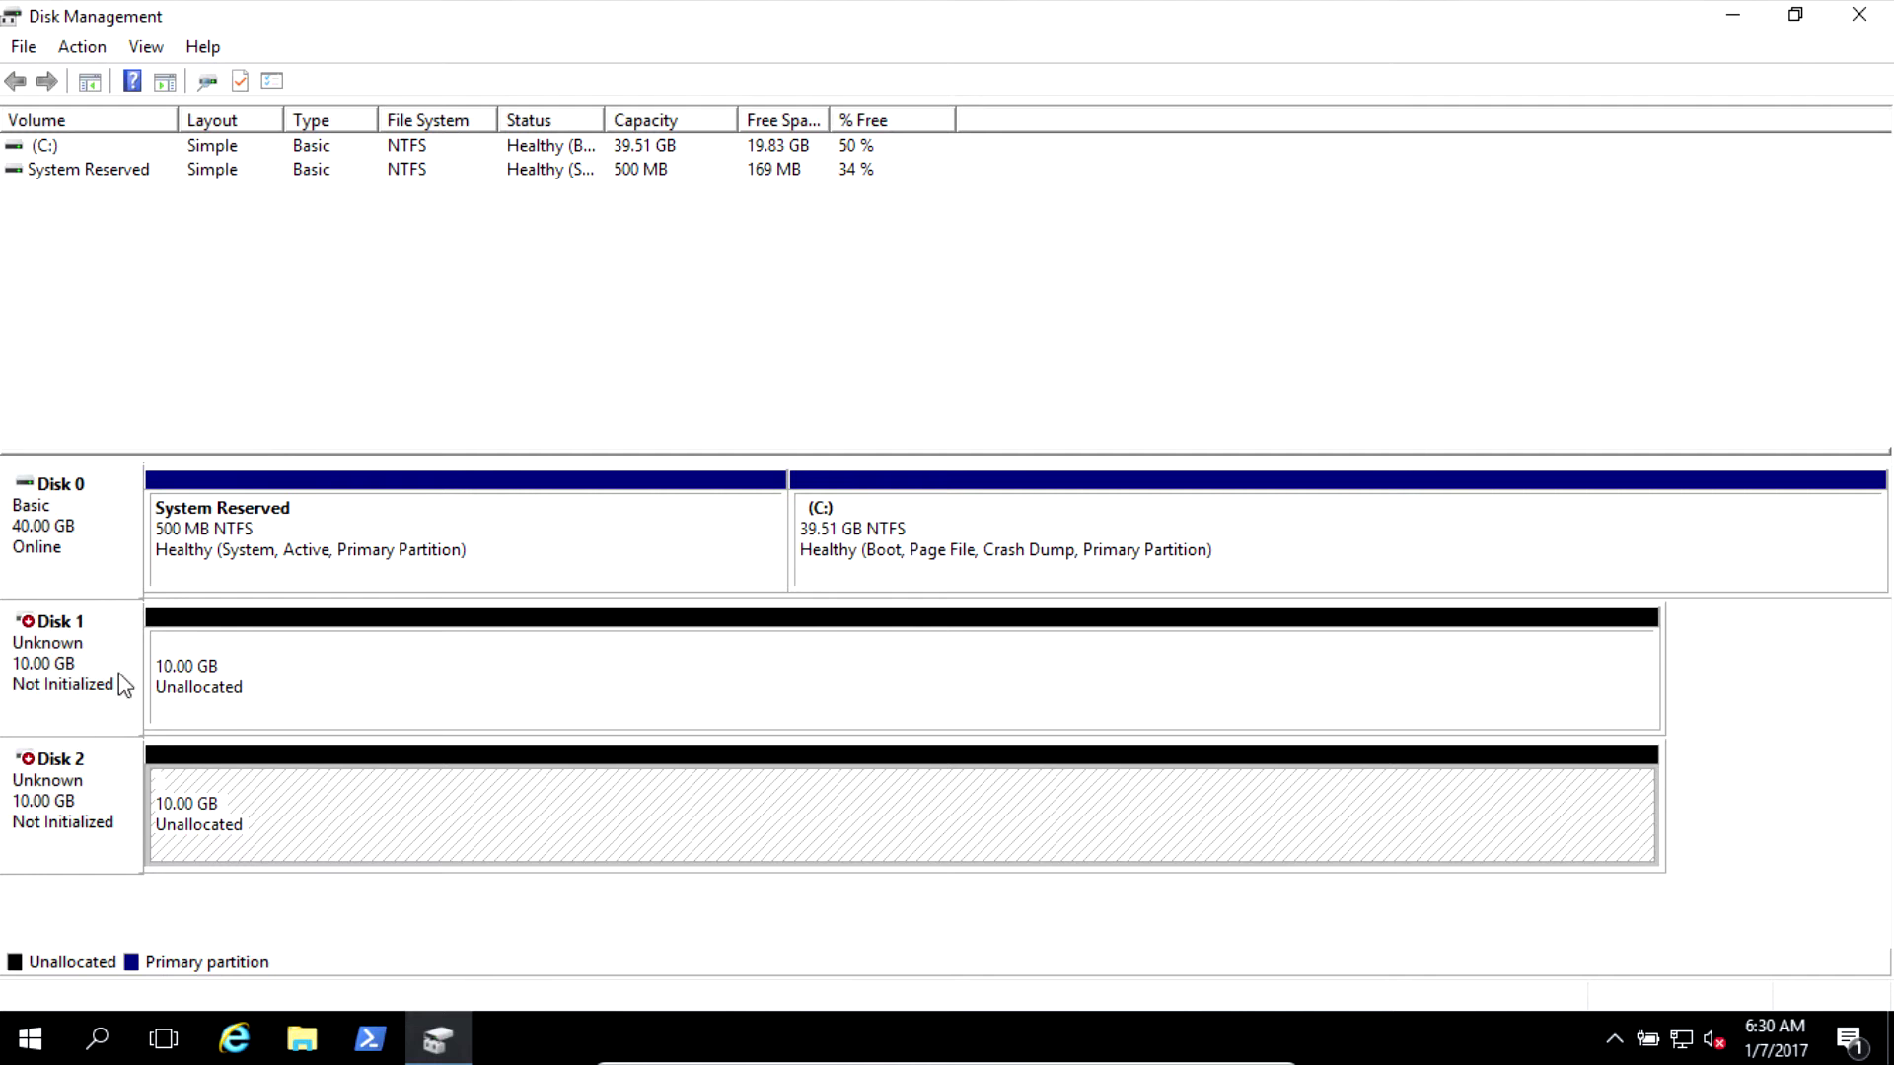
left_click(1862, 14)
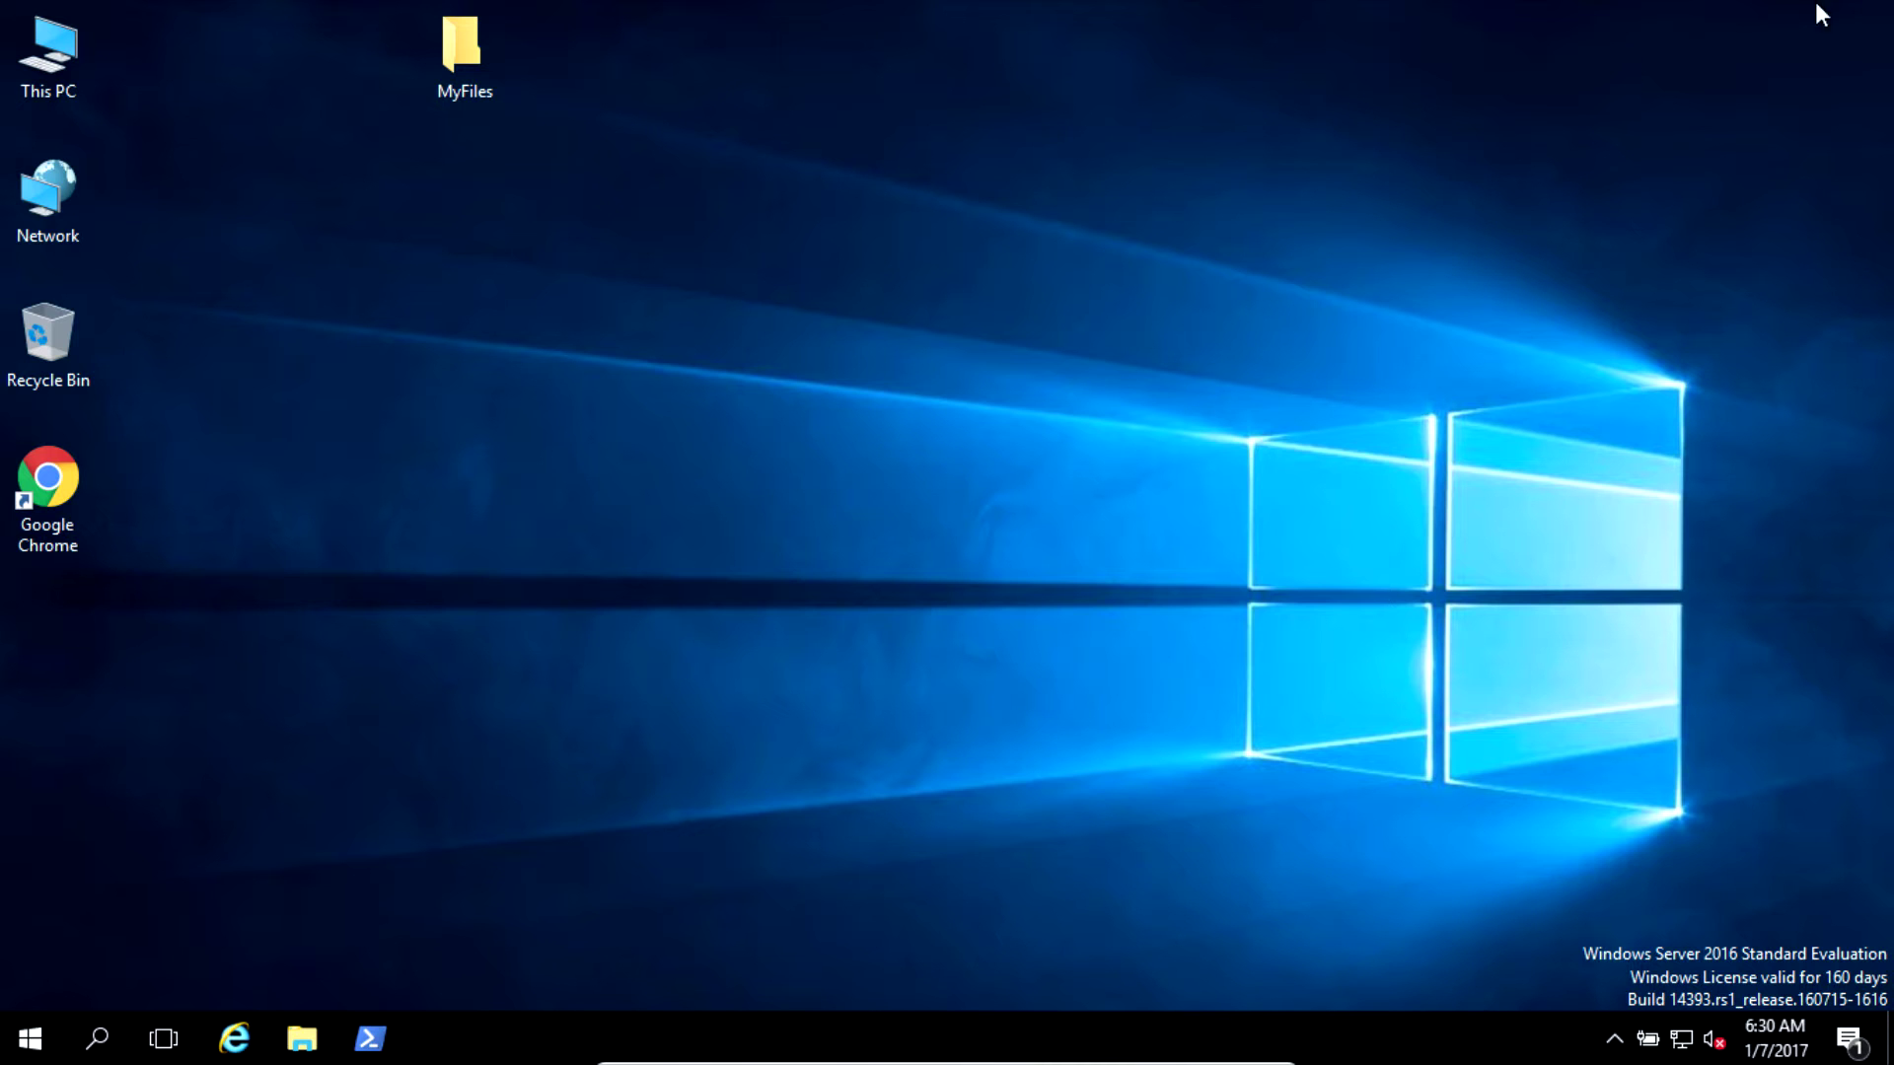
- Open Disk Management from the quick-access menu, dismiss its initialization prompt, and close it
right_click(39, 1035)
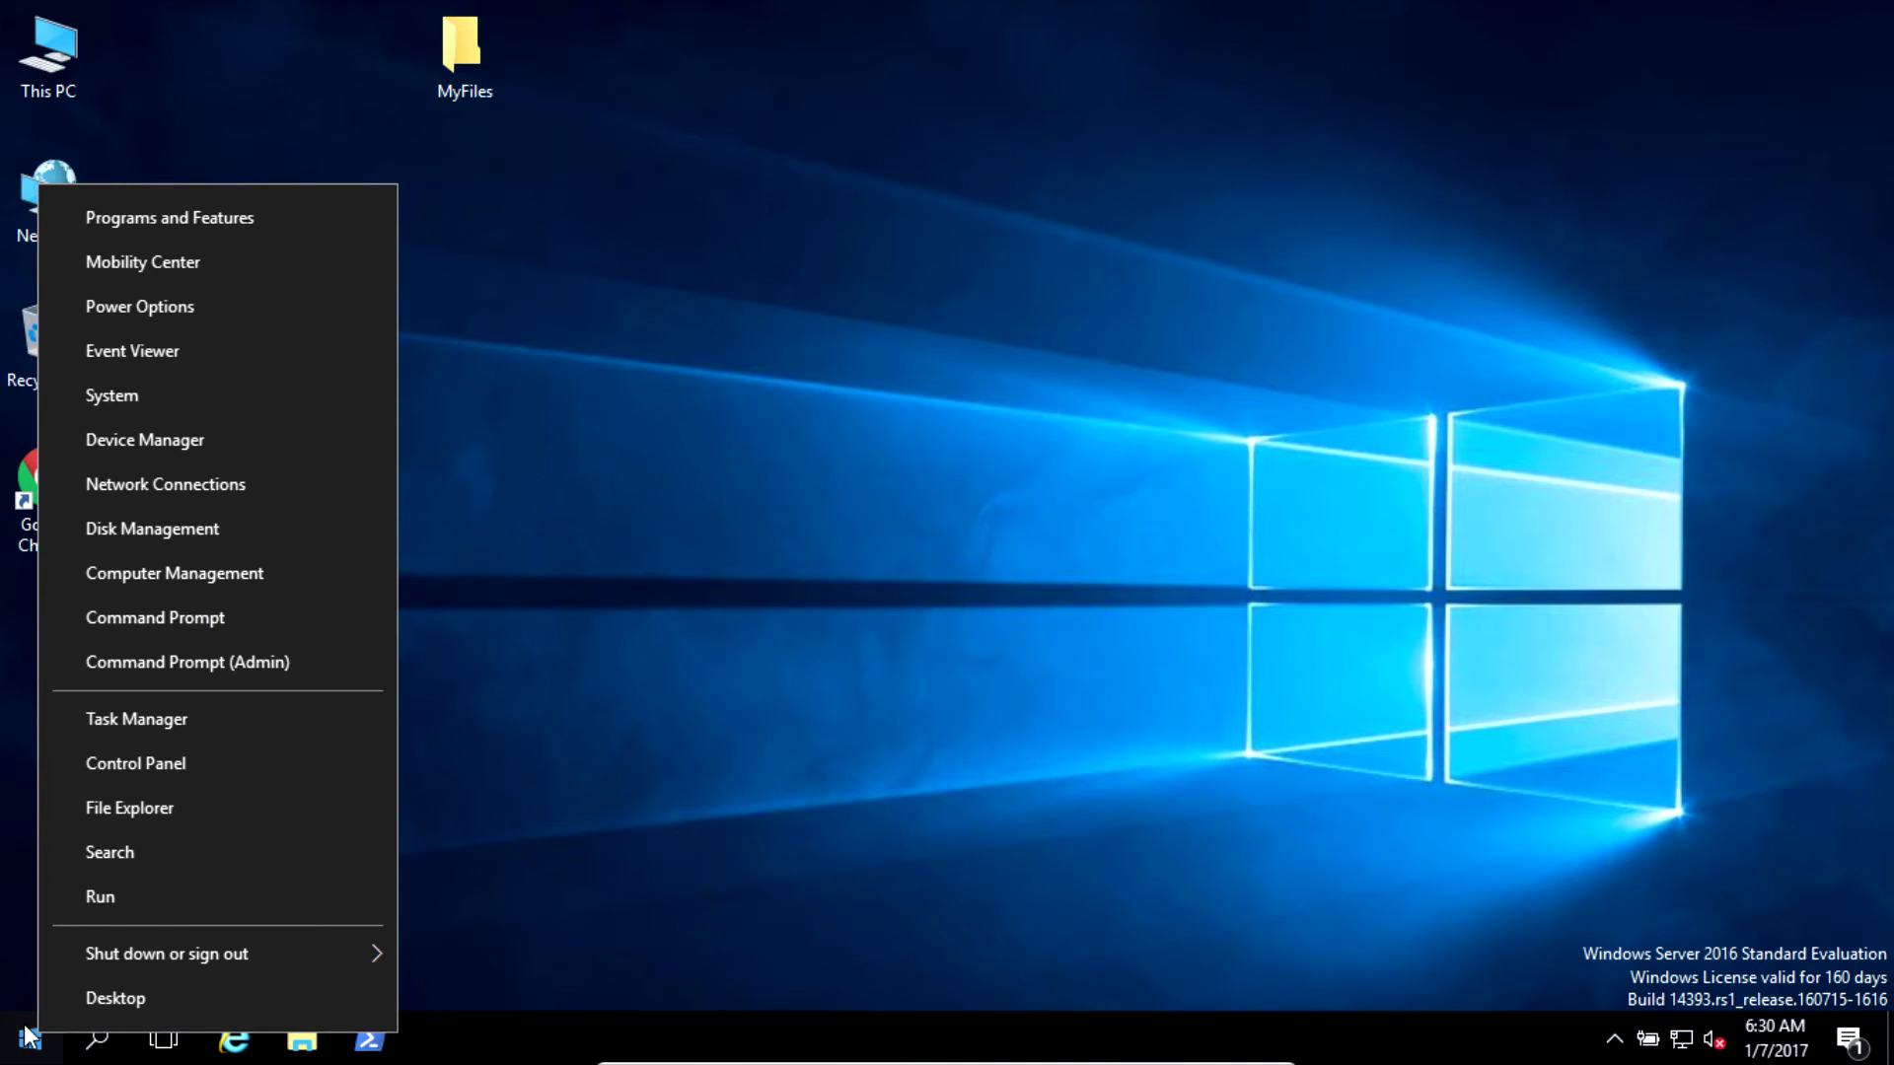
left_click(203, 535)
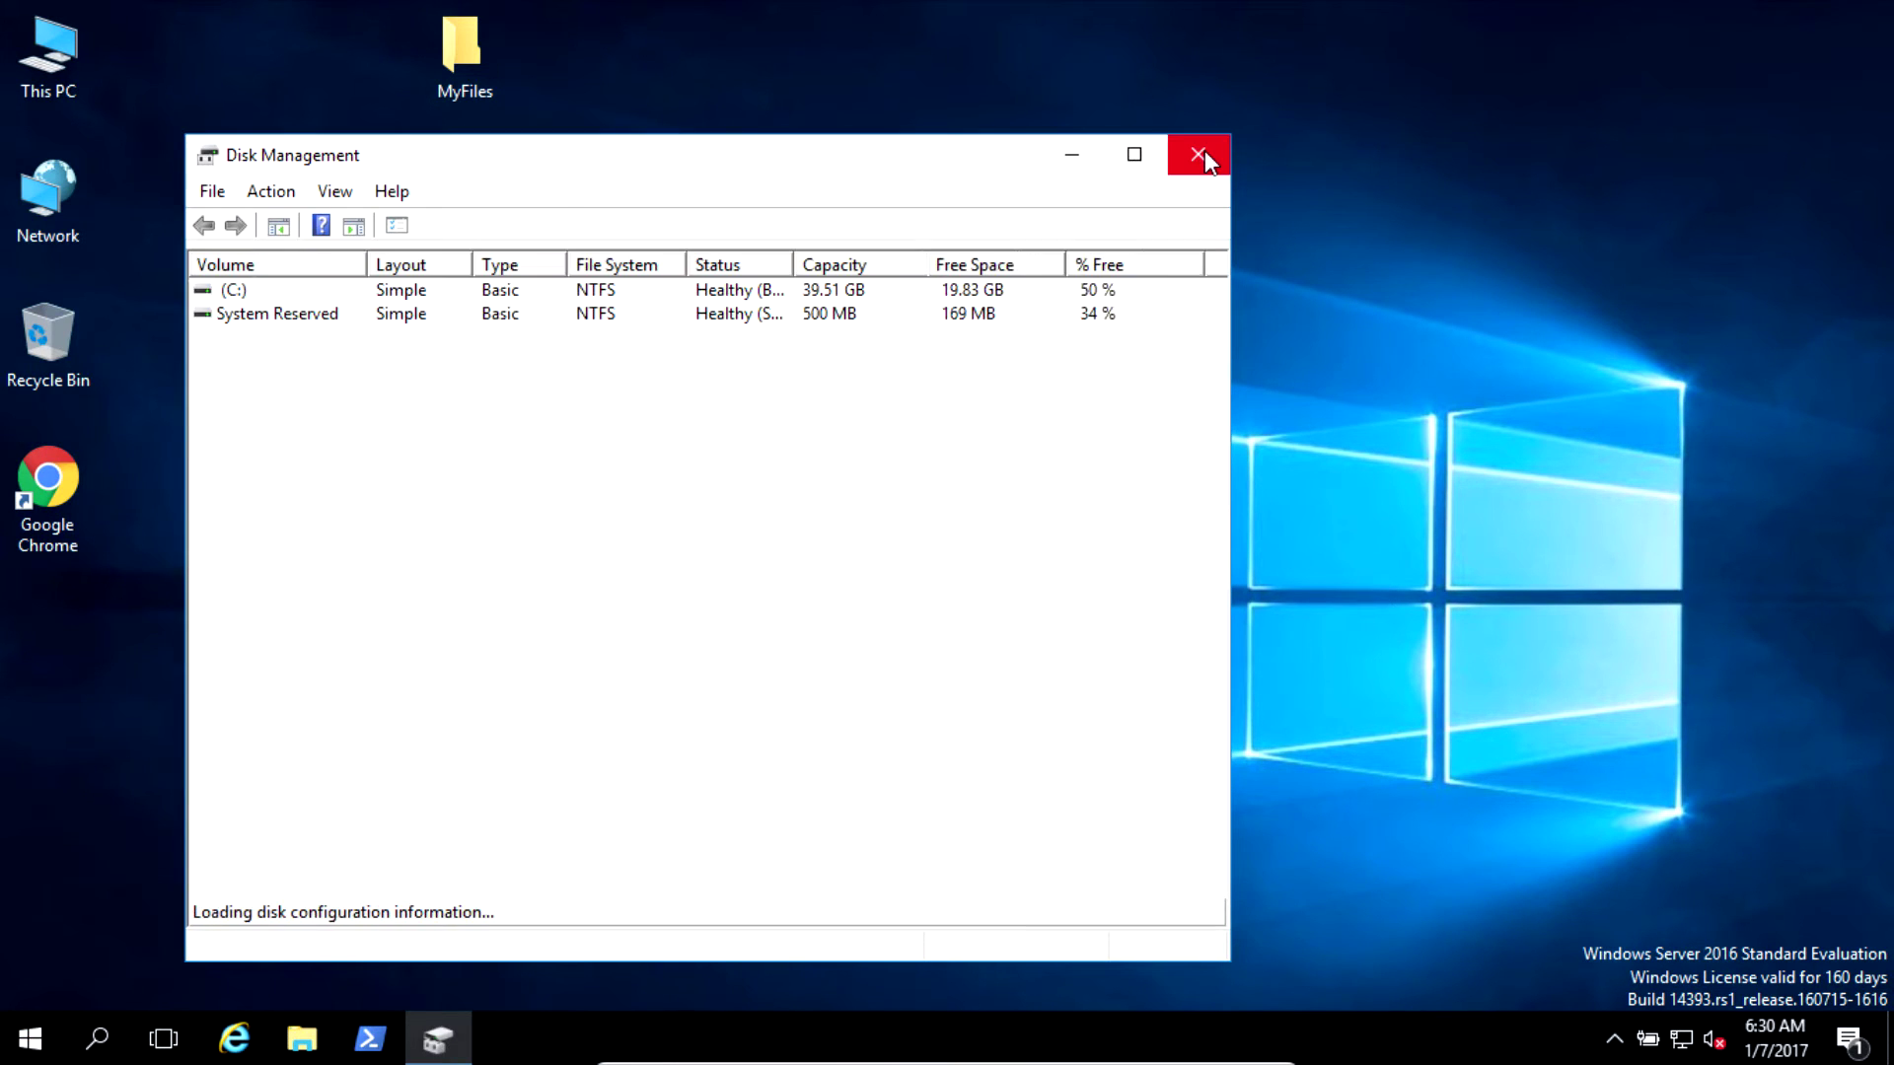
left_click(913, 730)
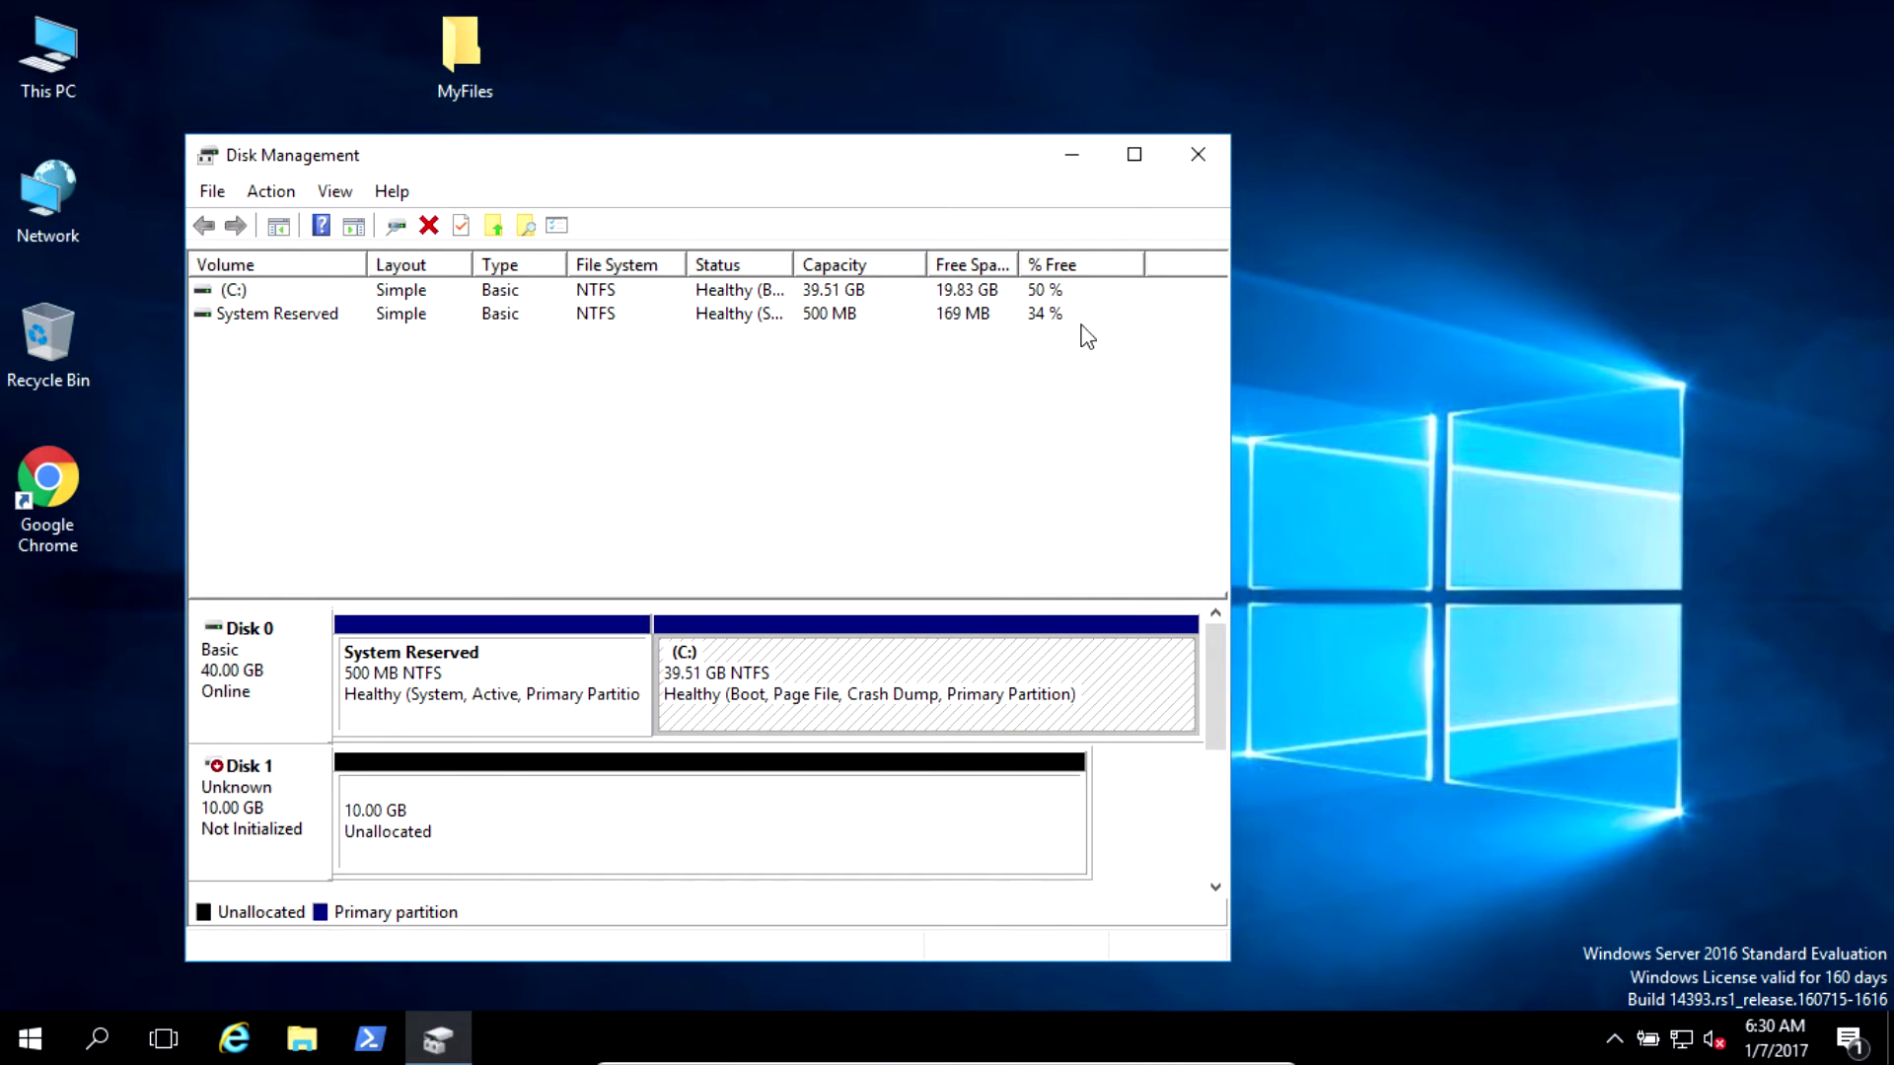
left_click(1187, 160)
- Launch Computer Management through This PC > Manage and Tools, close Server Manager, and maximize it
right_click(73, 65)
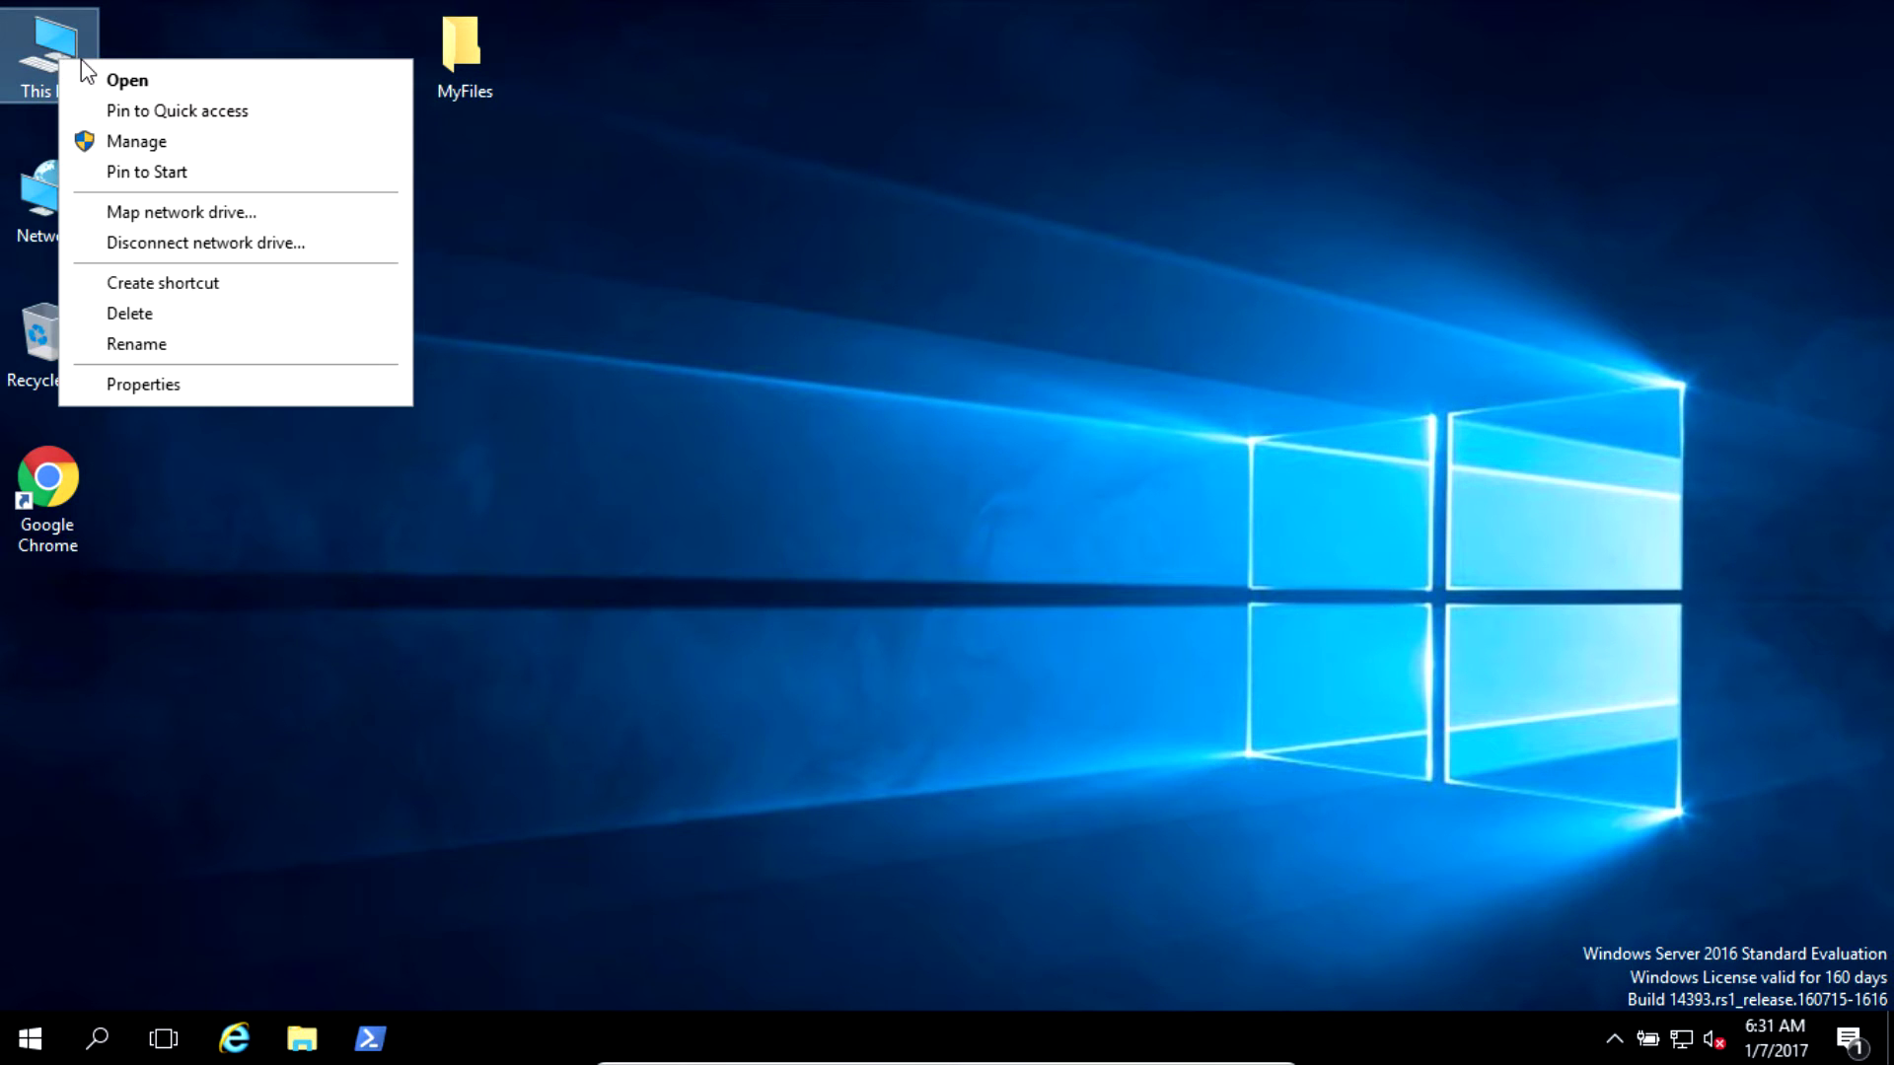
left_click(135, 141)
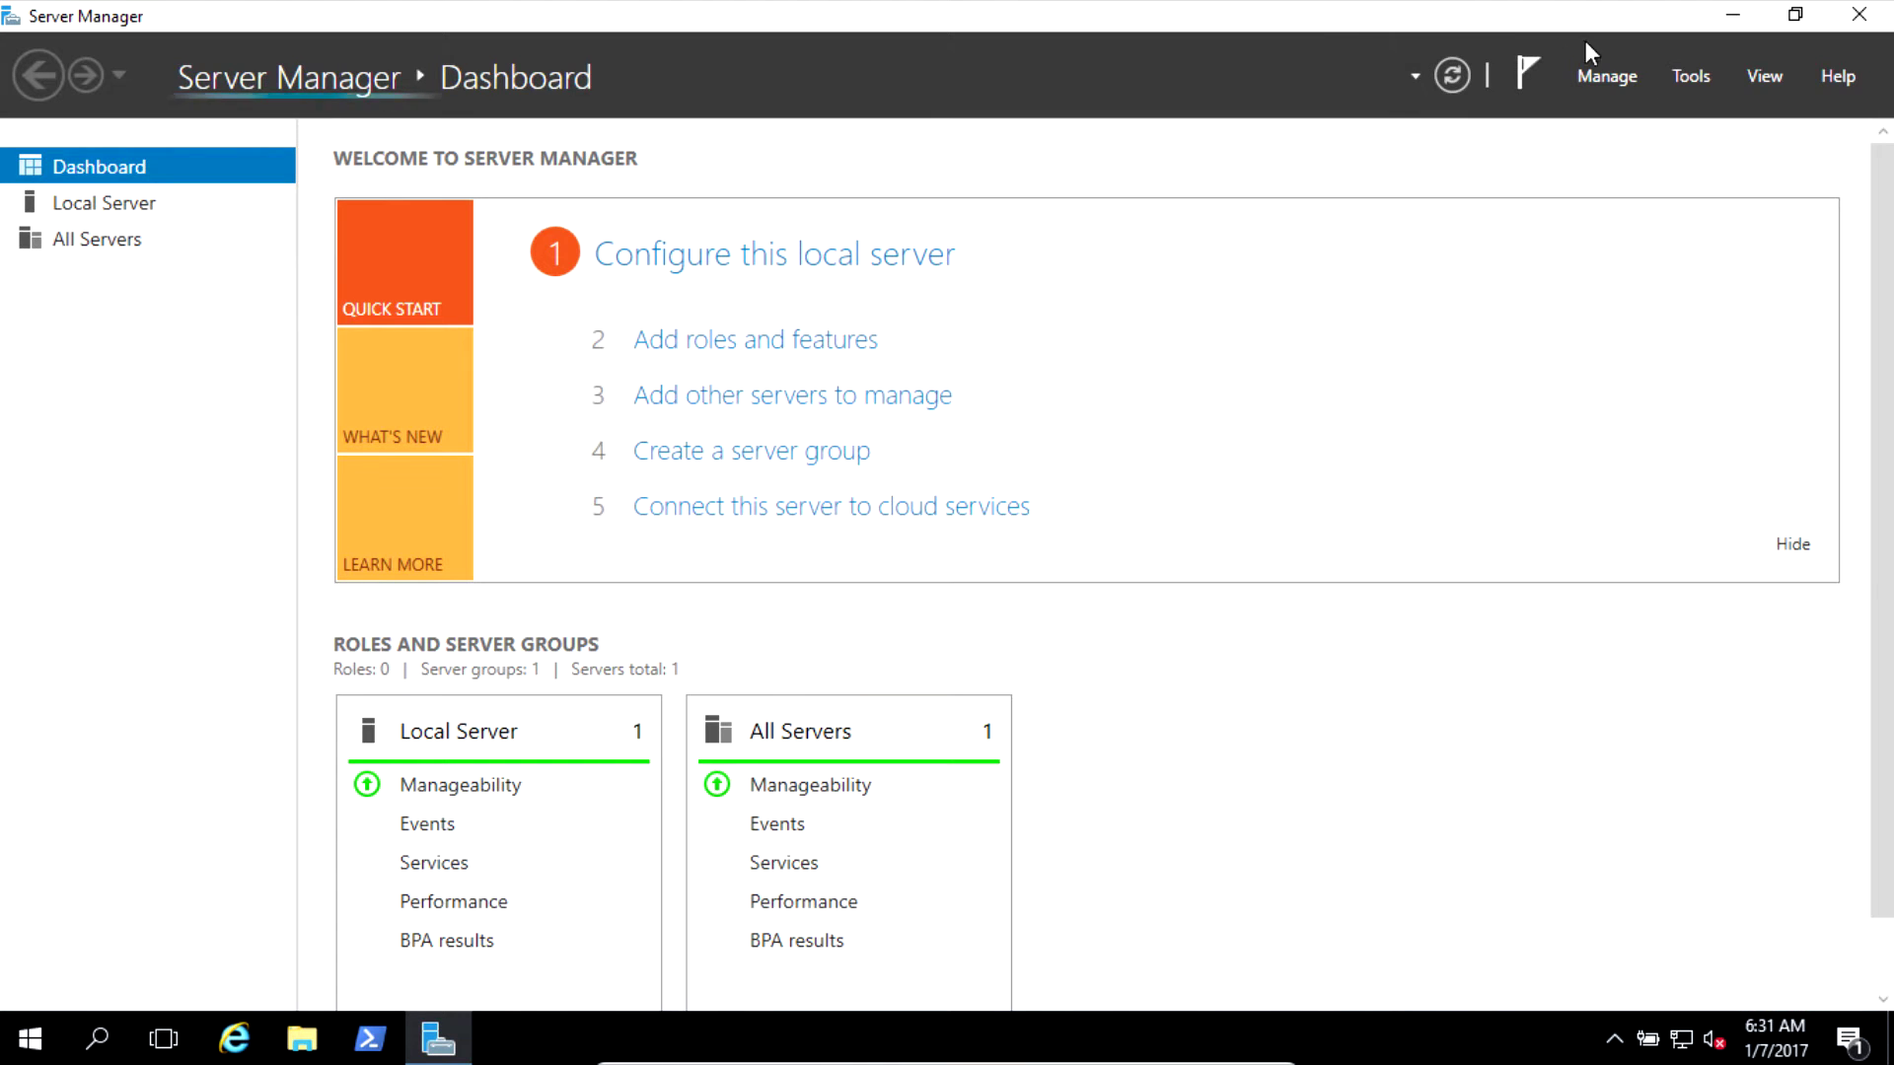
left_click(1687, 87)
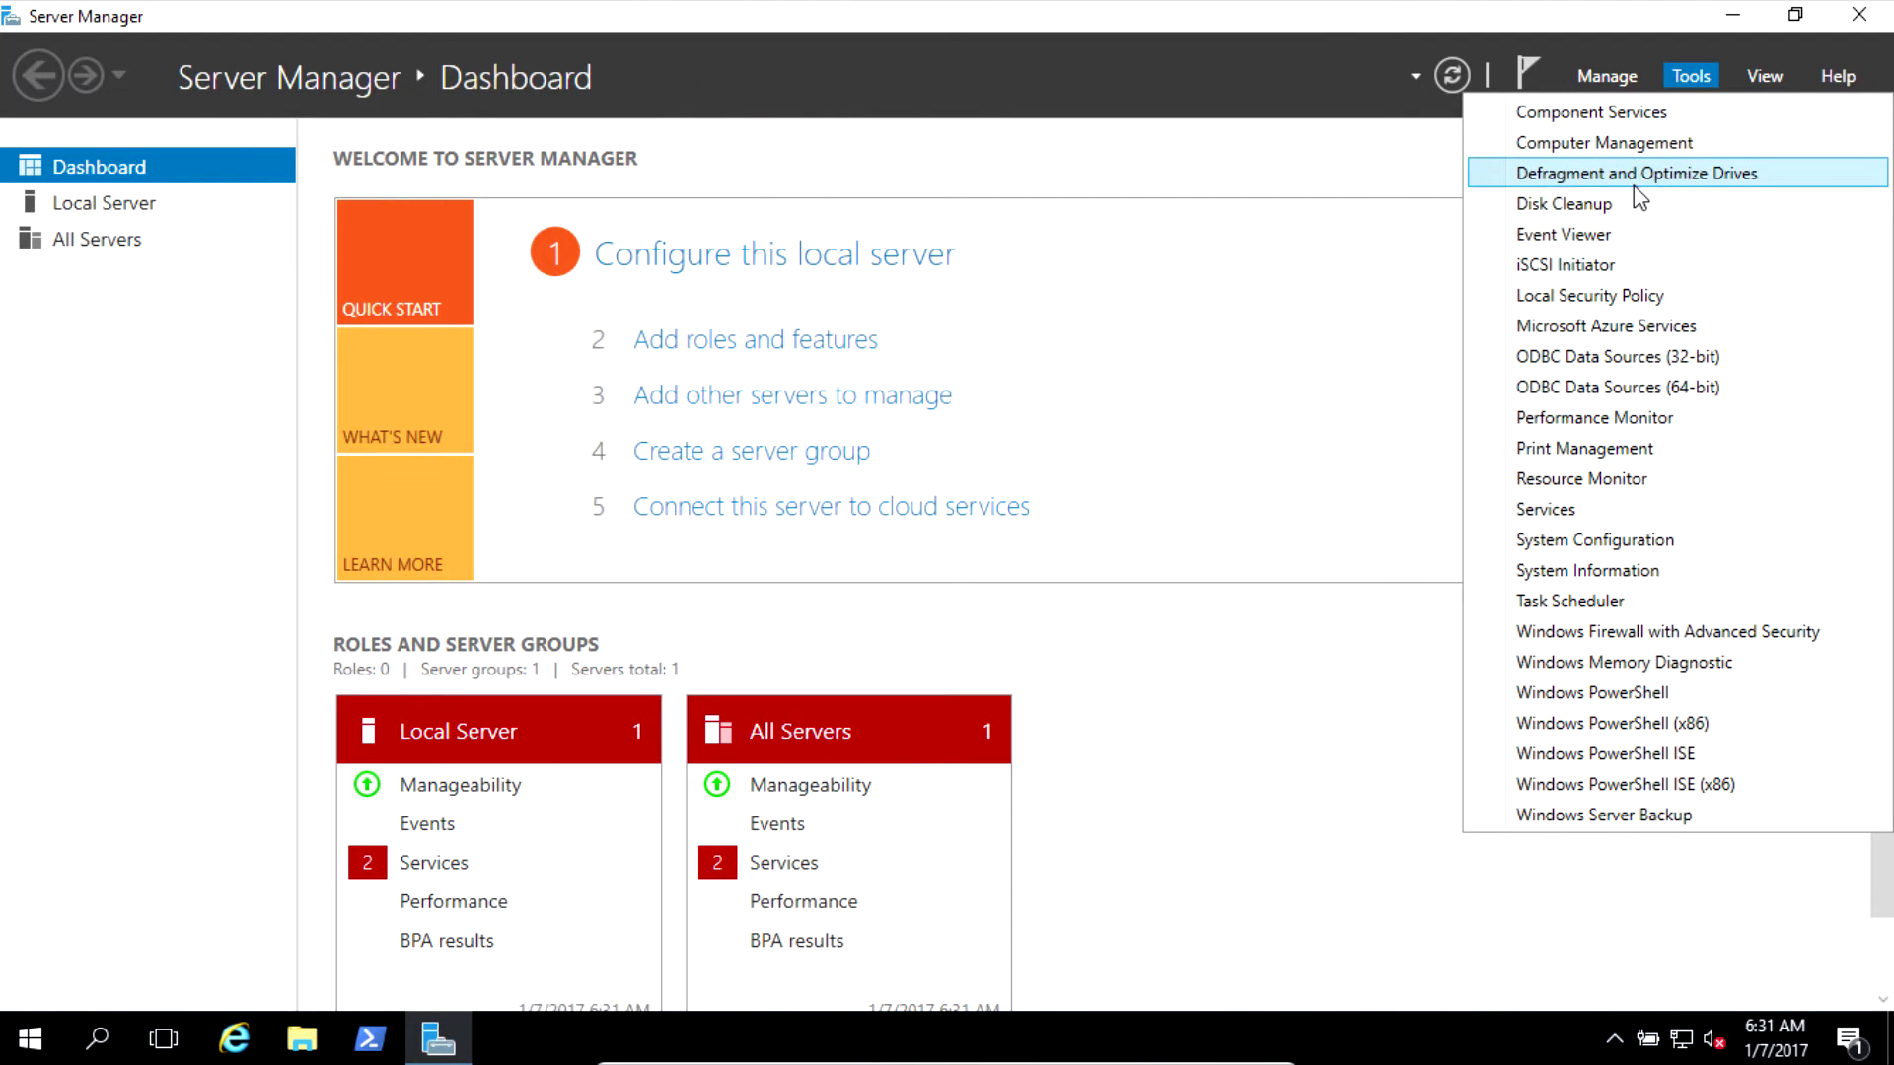
left_click(1631, 144)
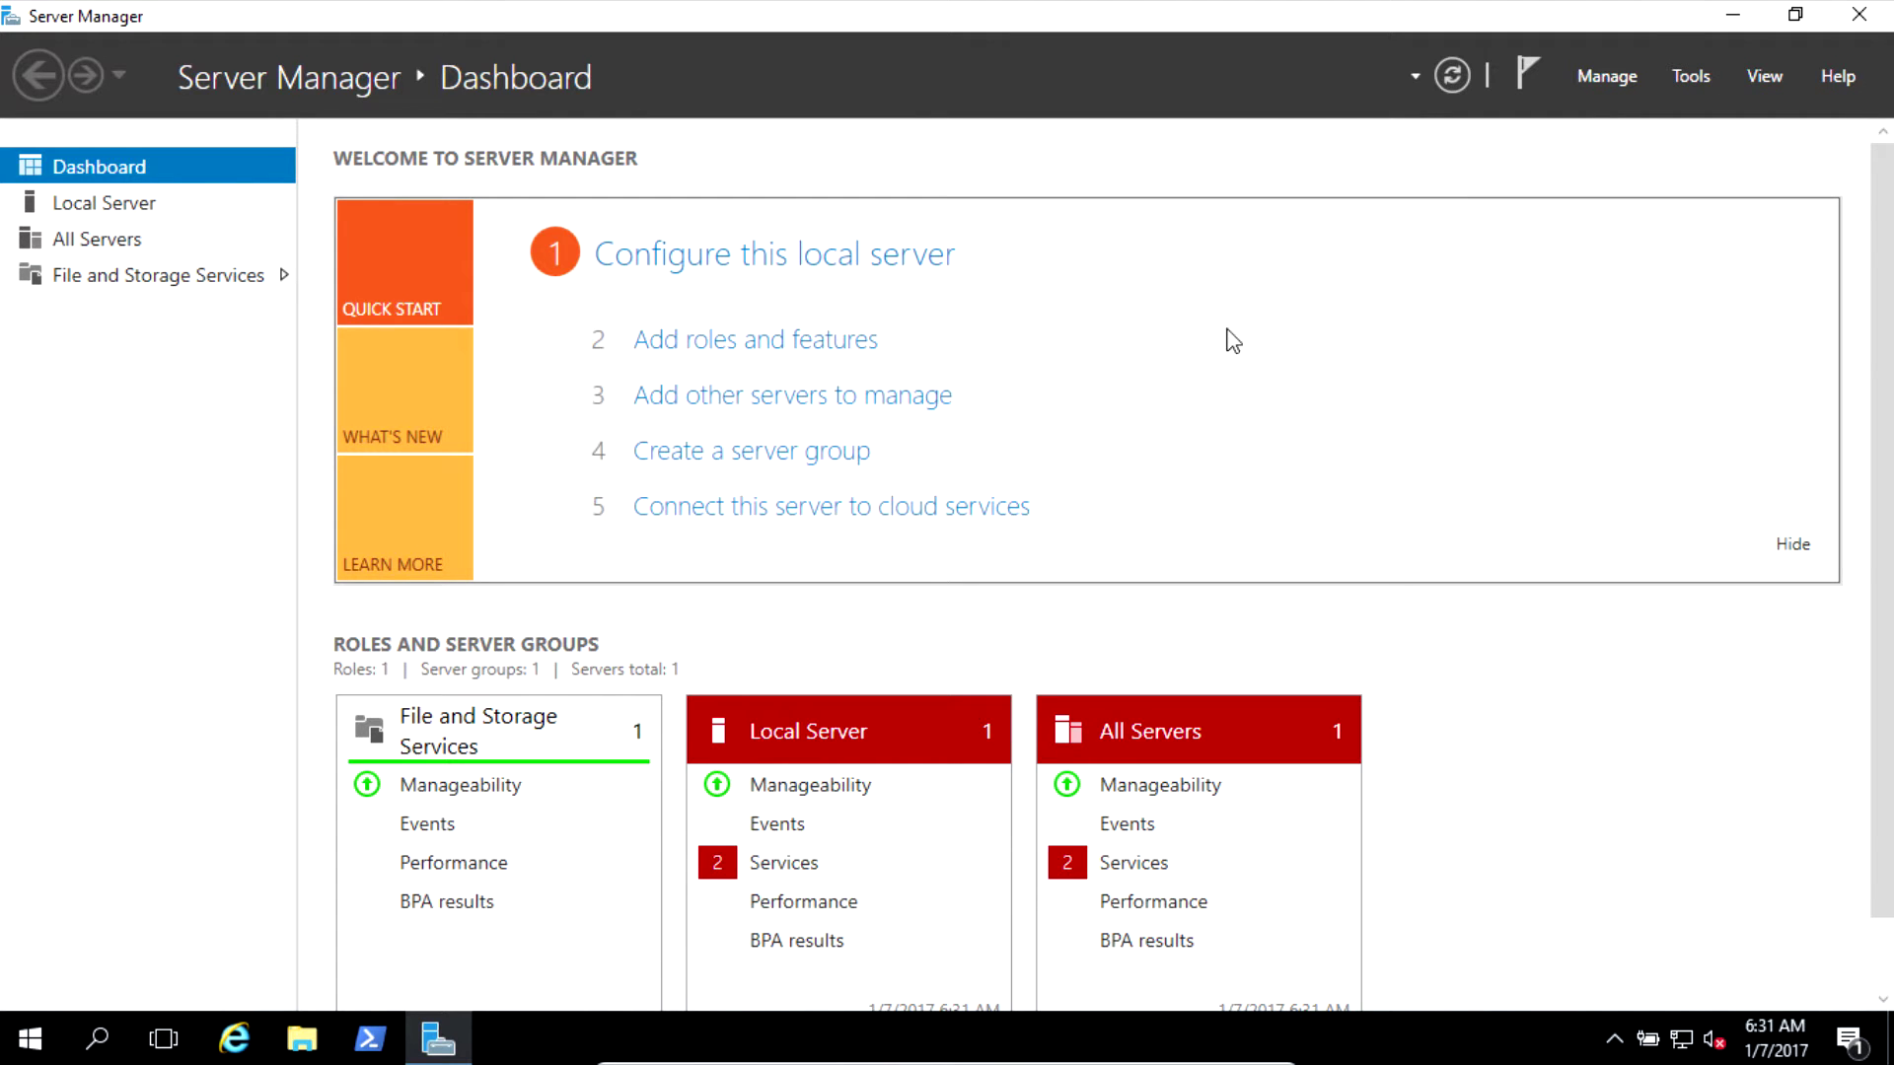
left_click(1861, 16)
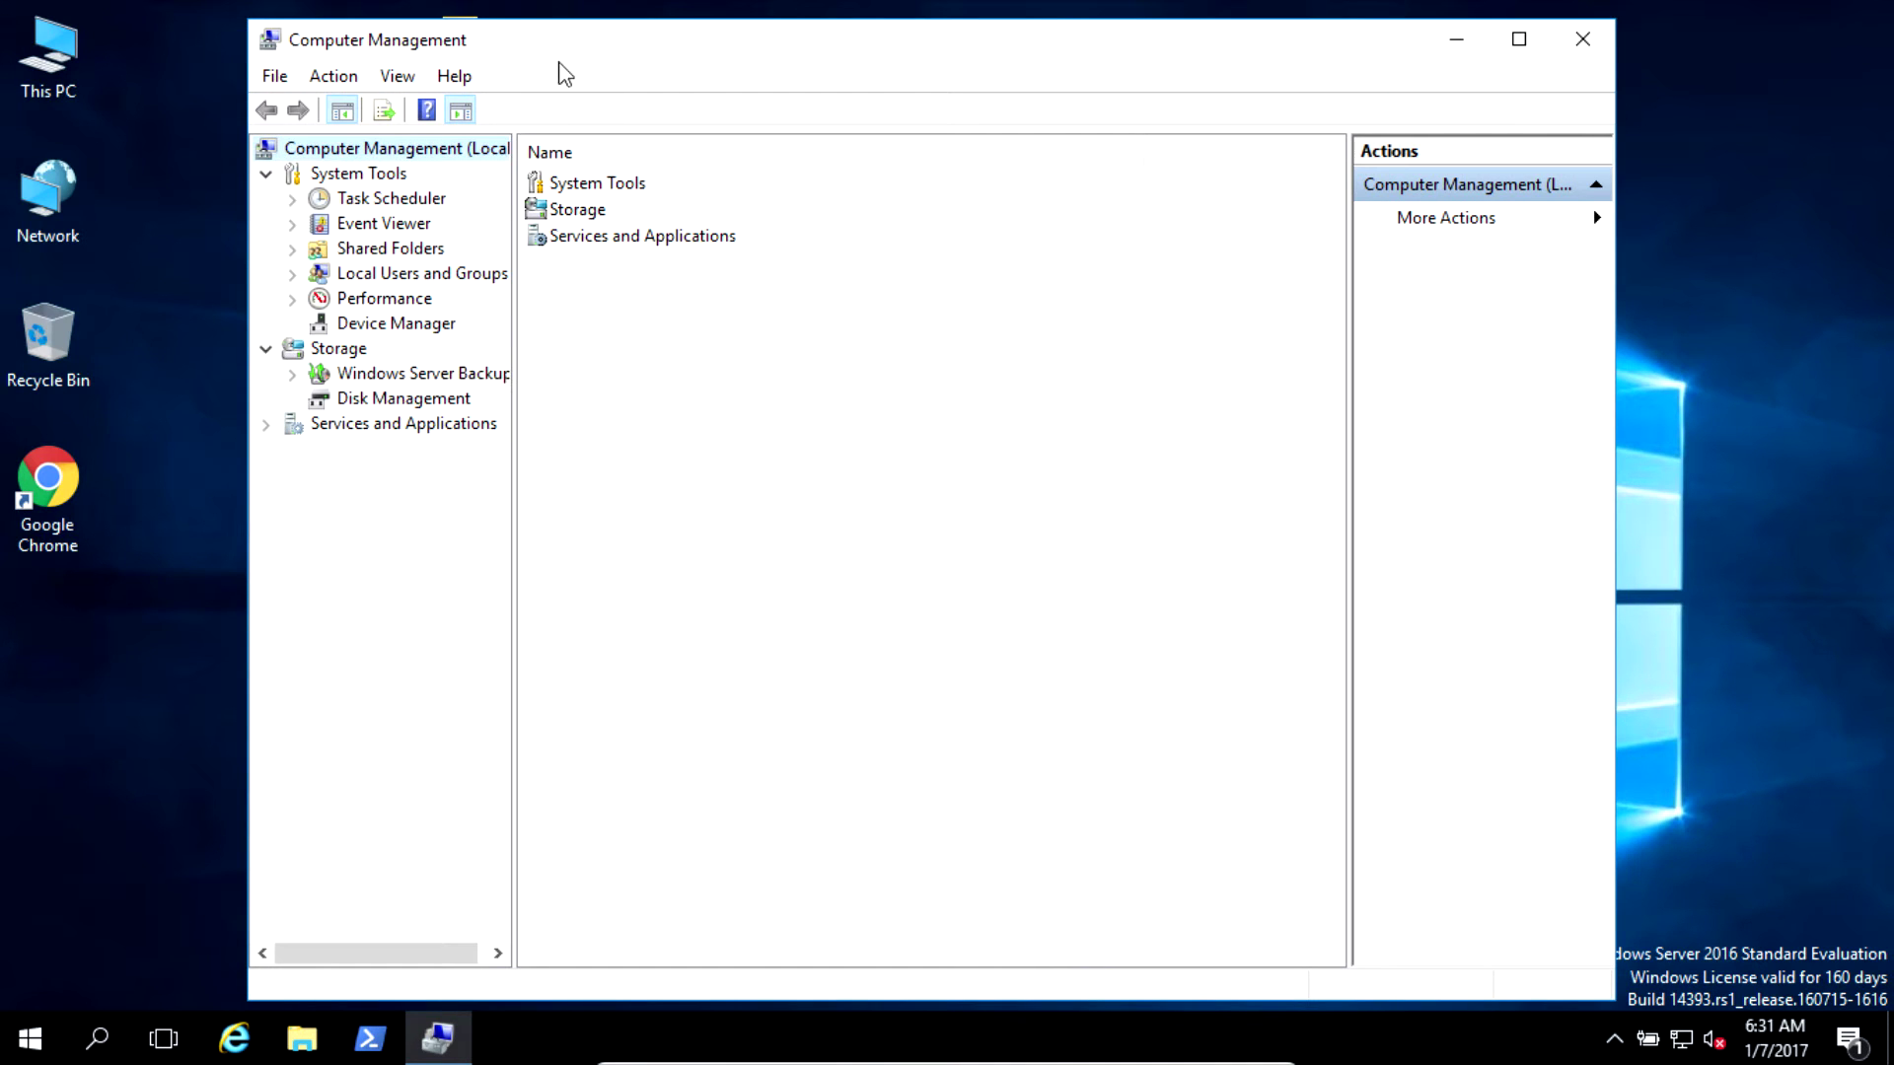
double_click(578, 43)
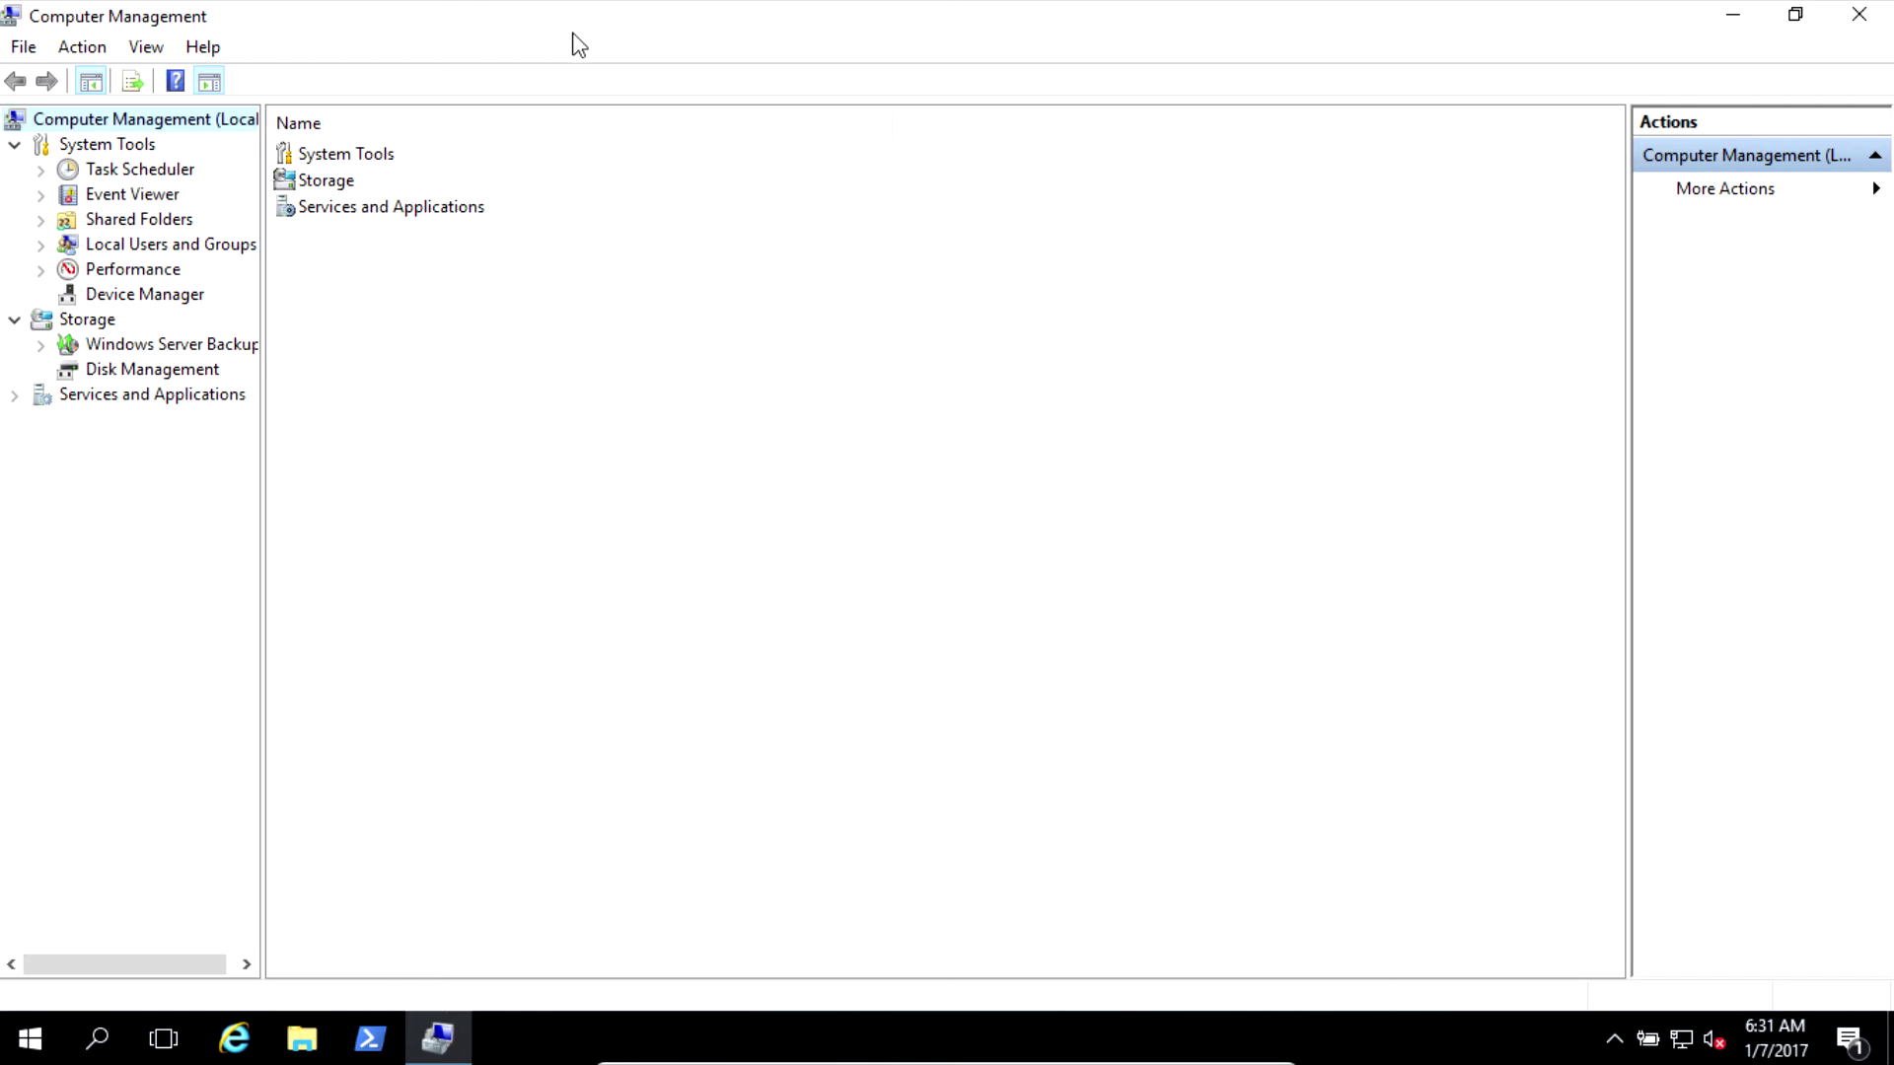
- Open Disk Management and confirm the Initialize Disk prompt for Disks 1 and 2
left_click(148, 369)
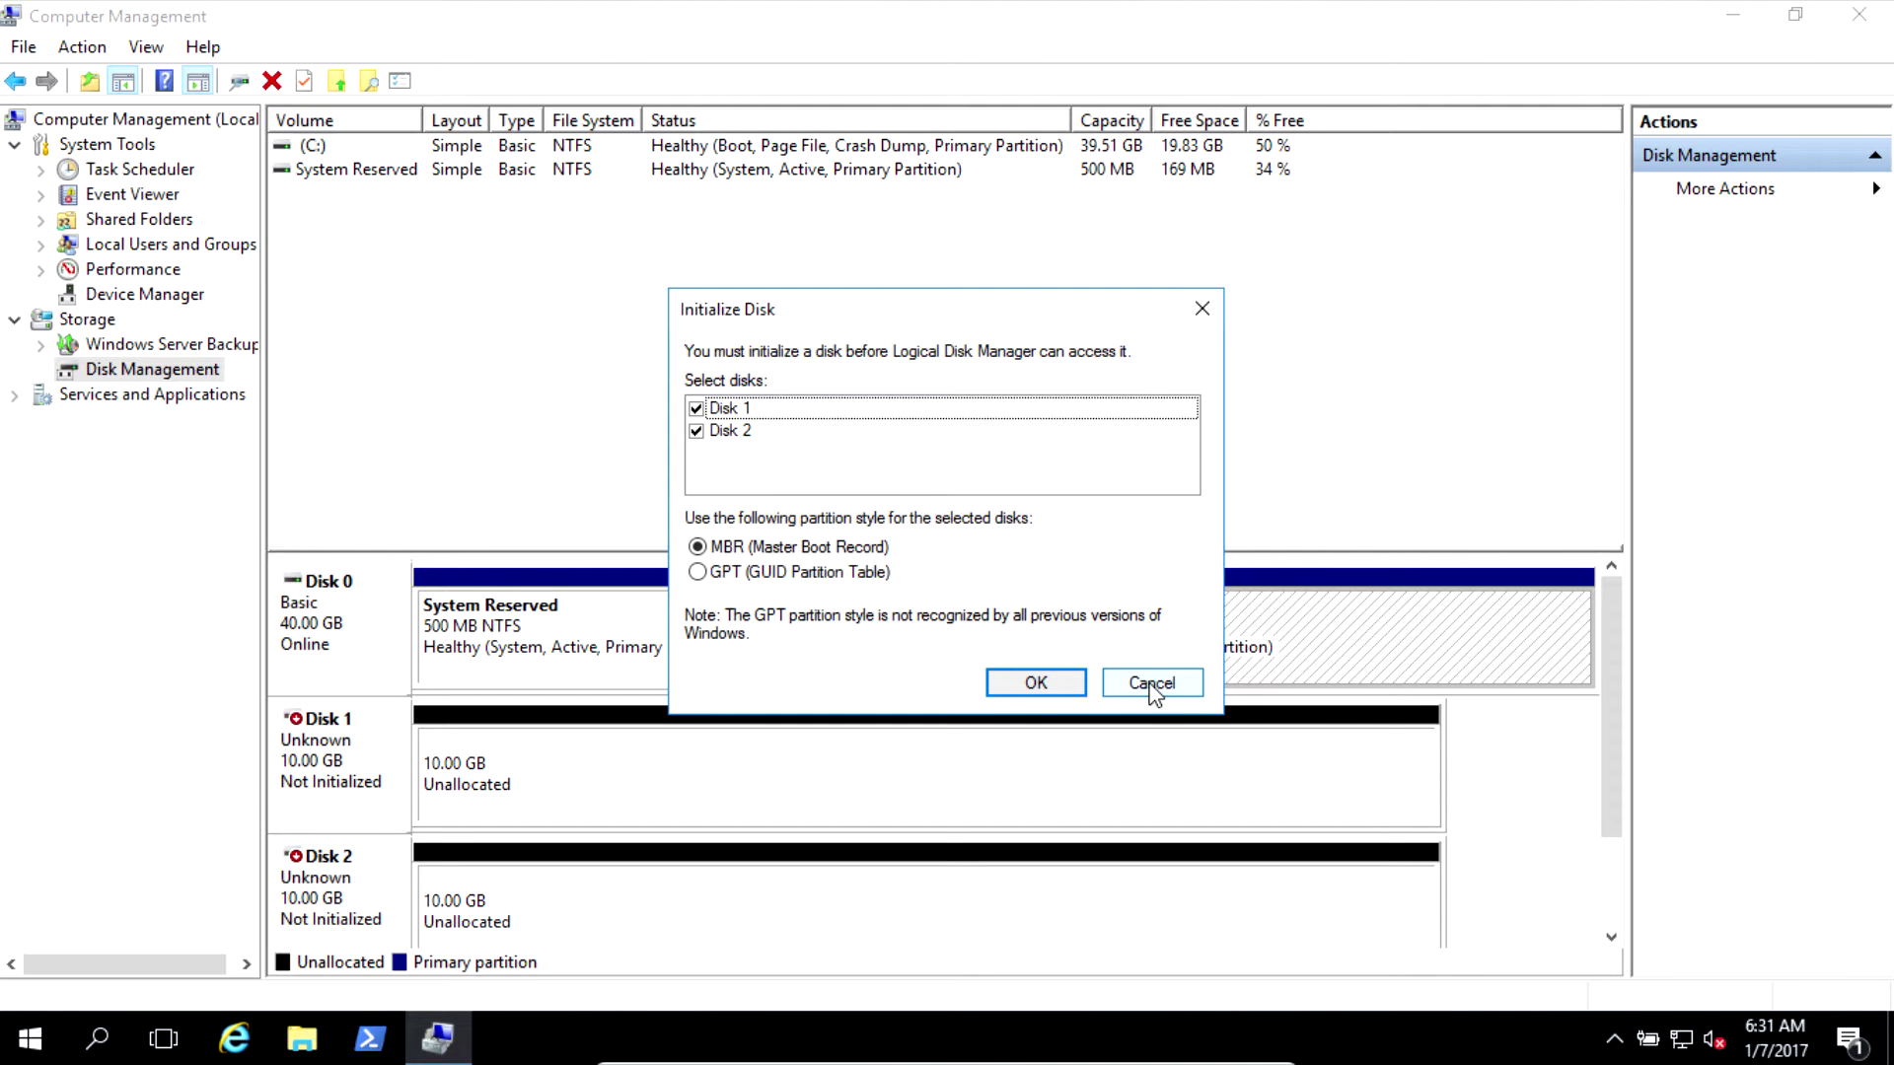
left_click_drag(972, 315, 1034, 295)
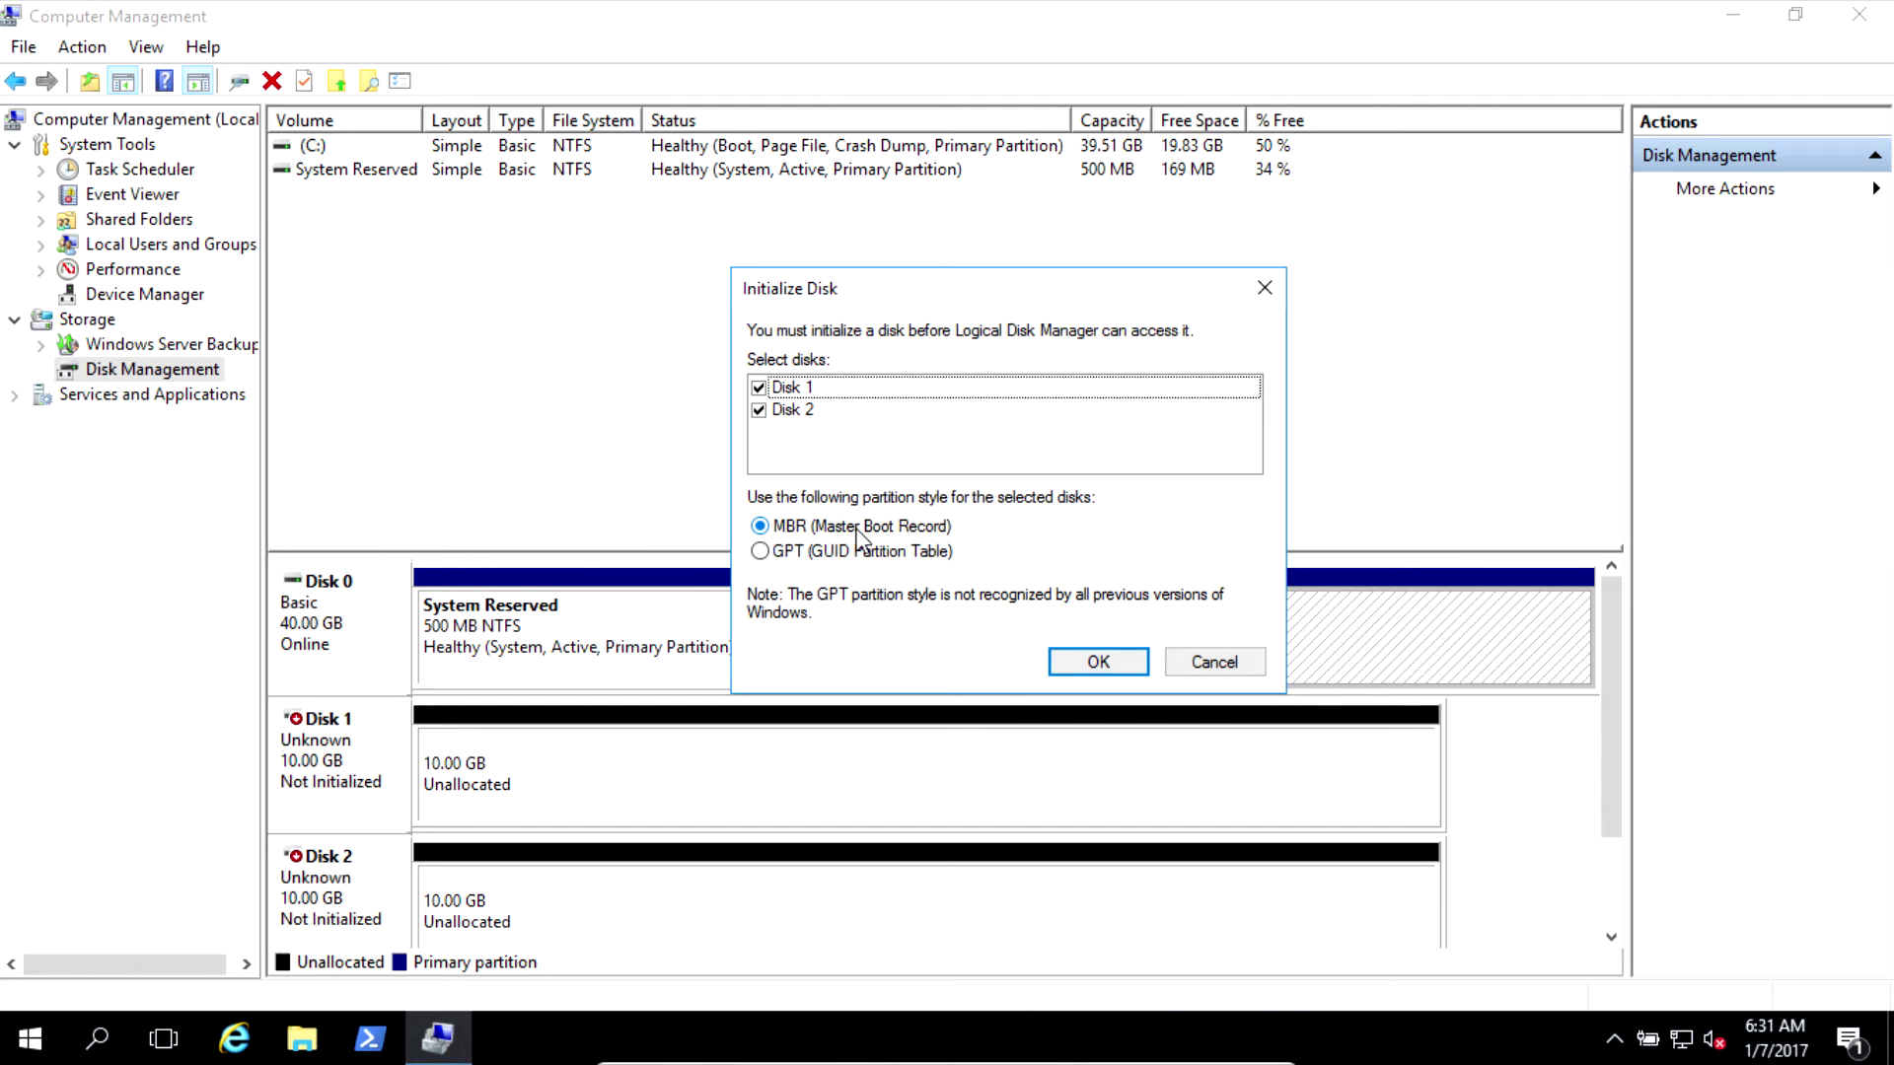
left_click(850, 562)
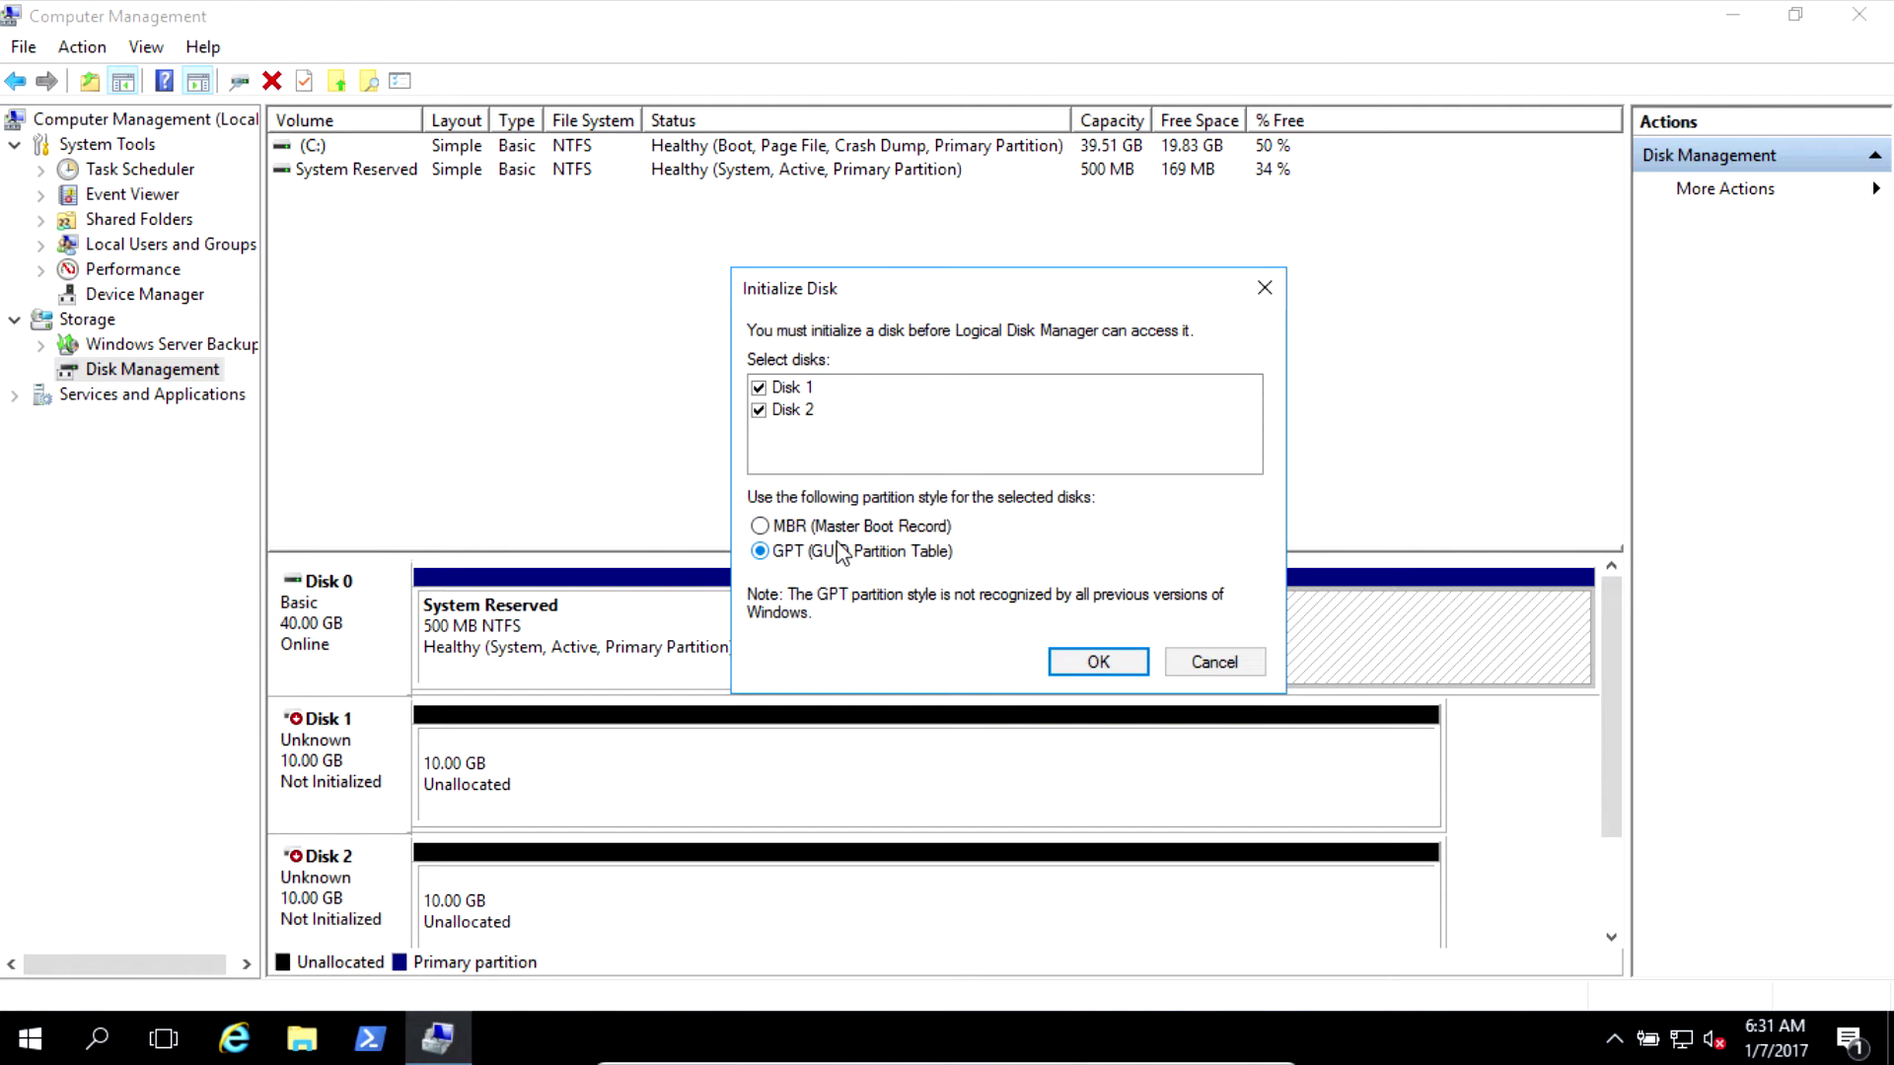
left_click(840, 527)
left_click(1105, 663)
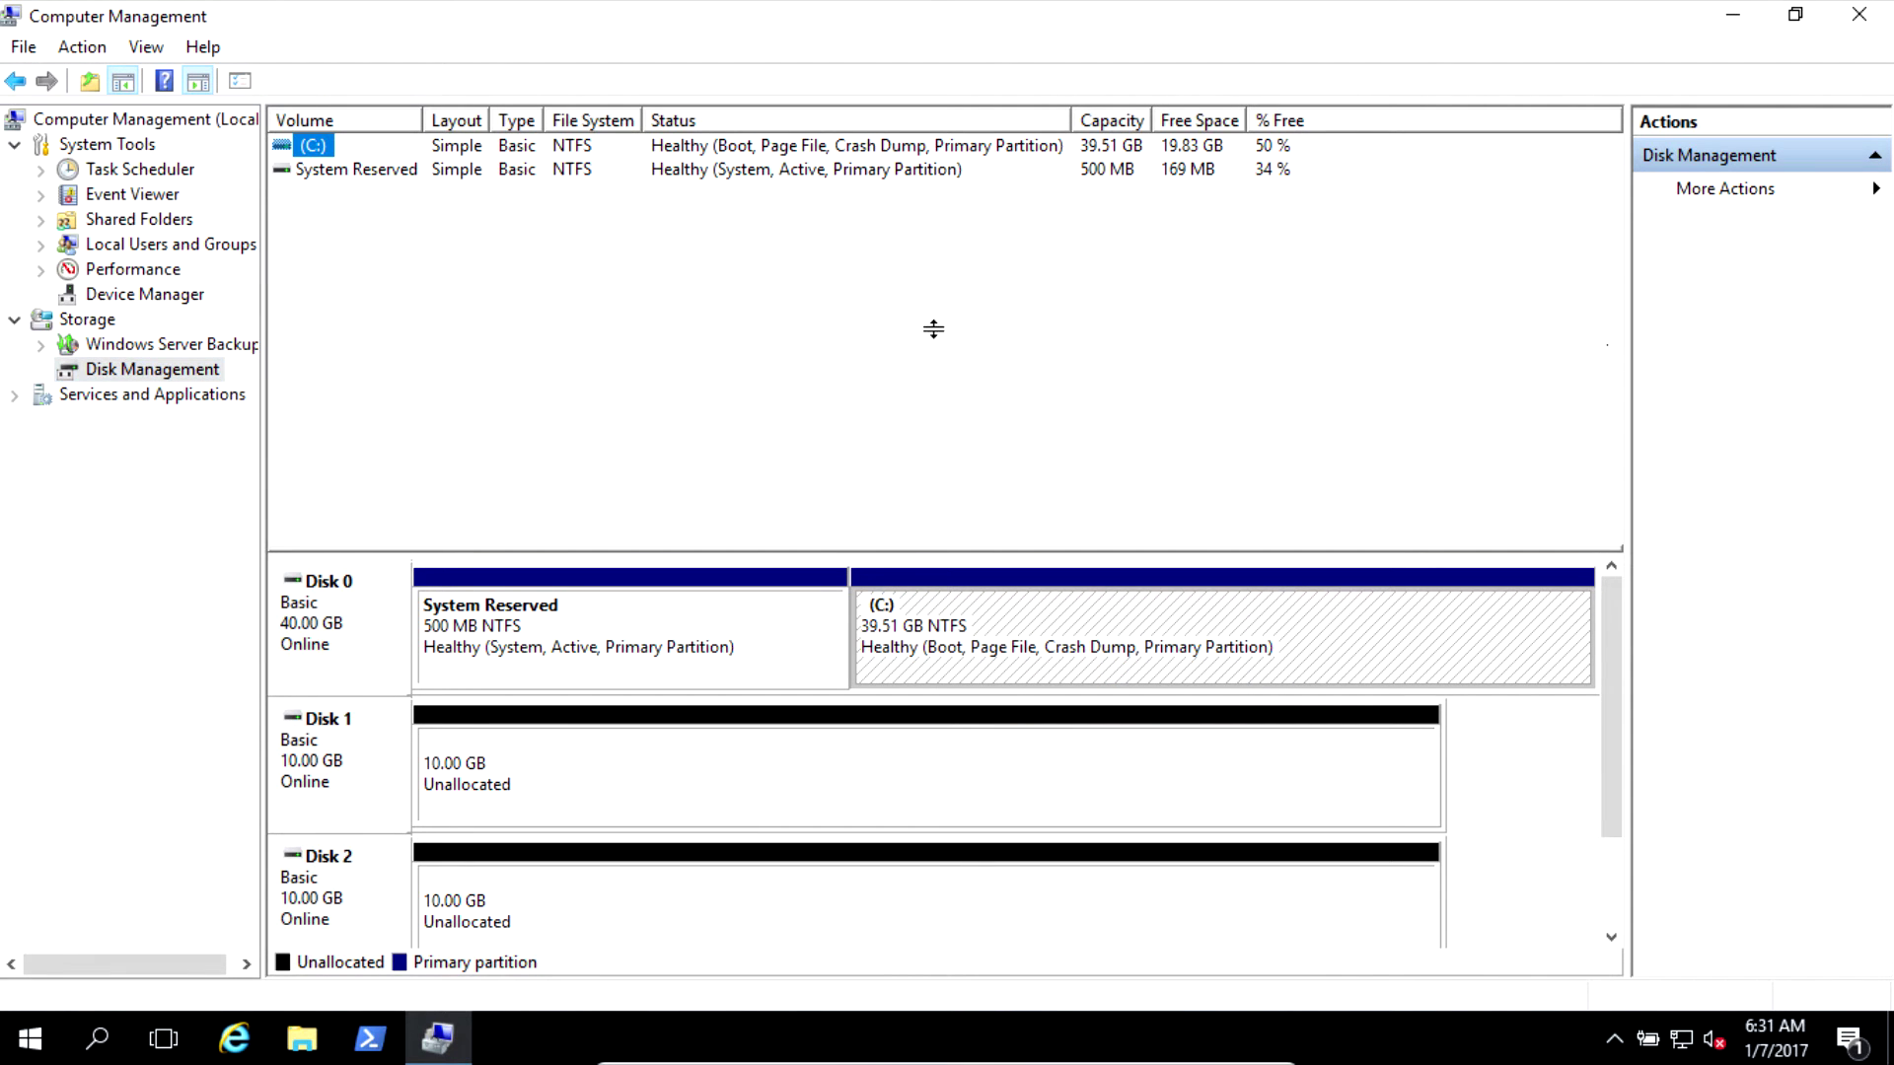
left_click_drag(934, 329, 938, 287)
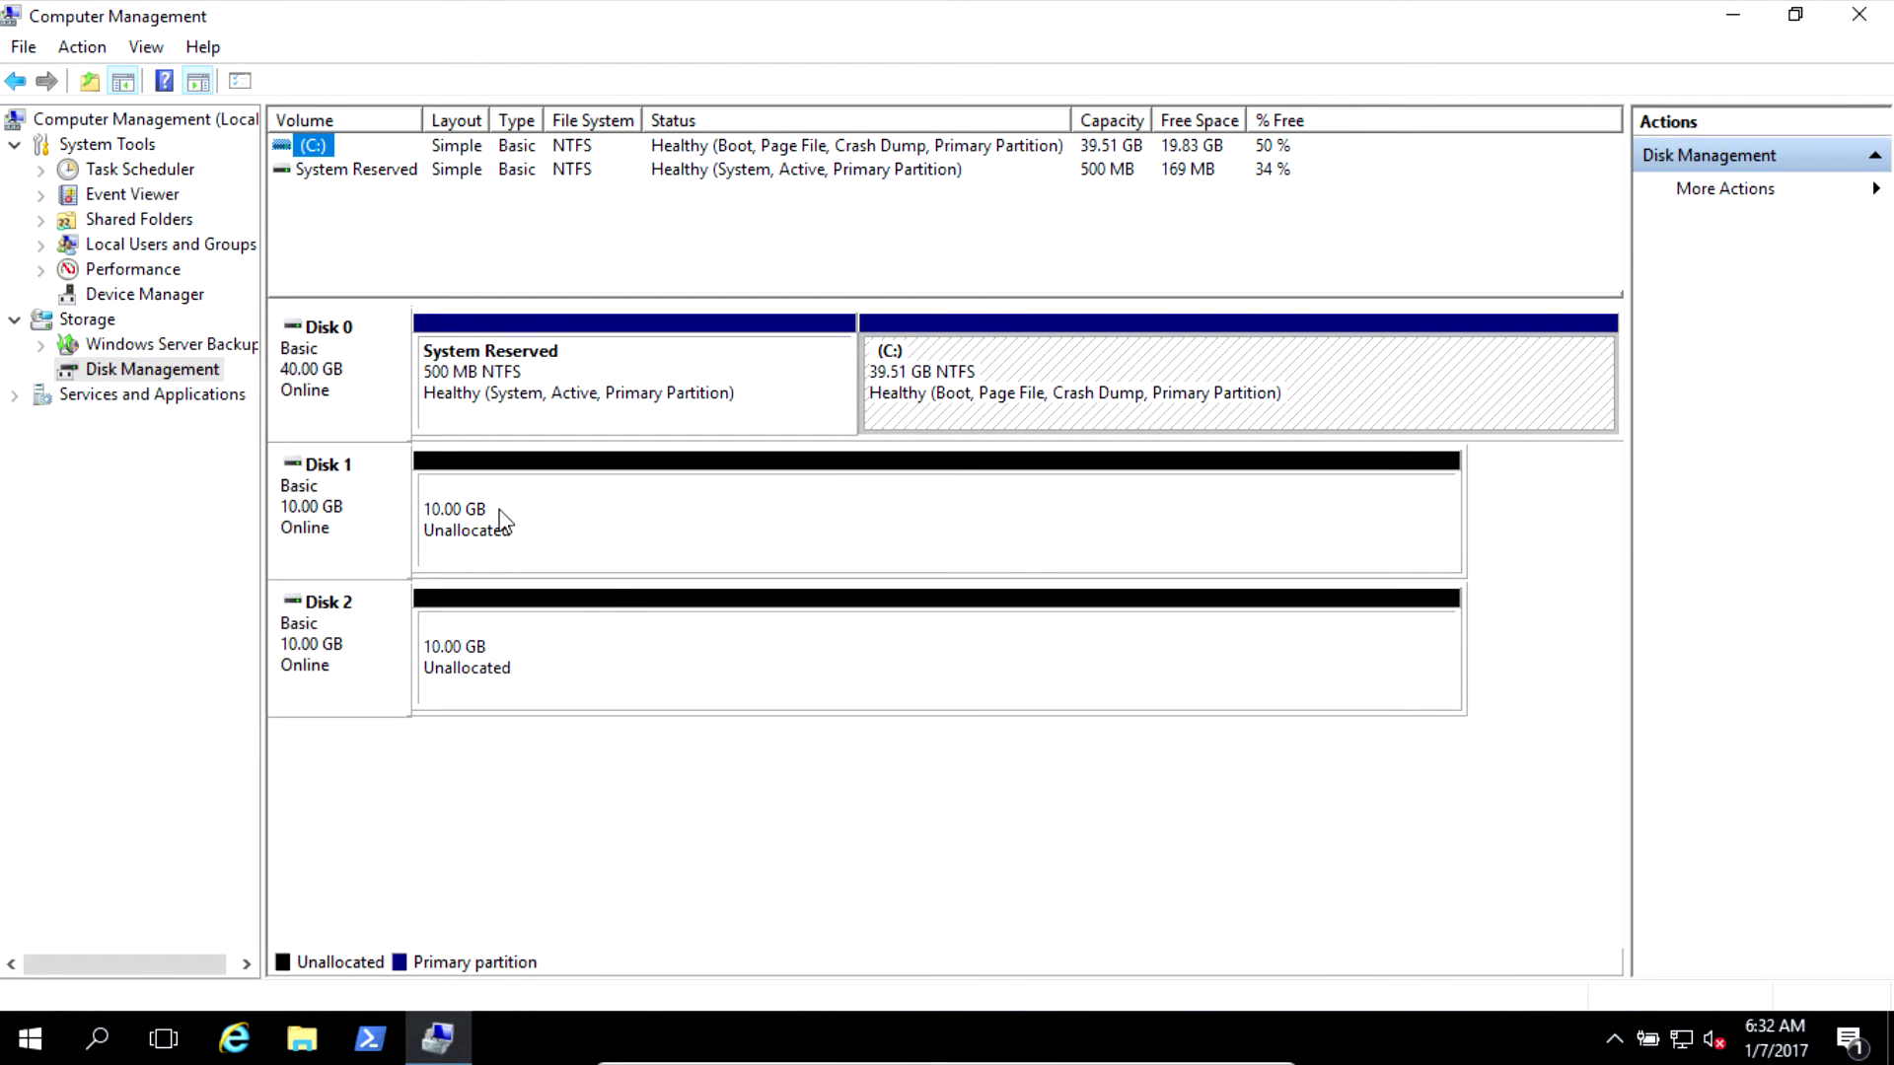
- Hide the actions pane and select Disk 1's unallocated space
left_click(521, 577)
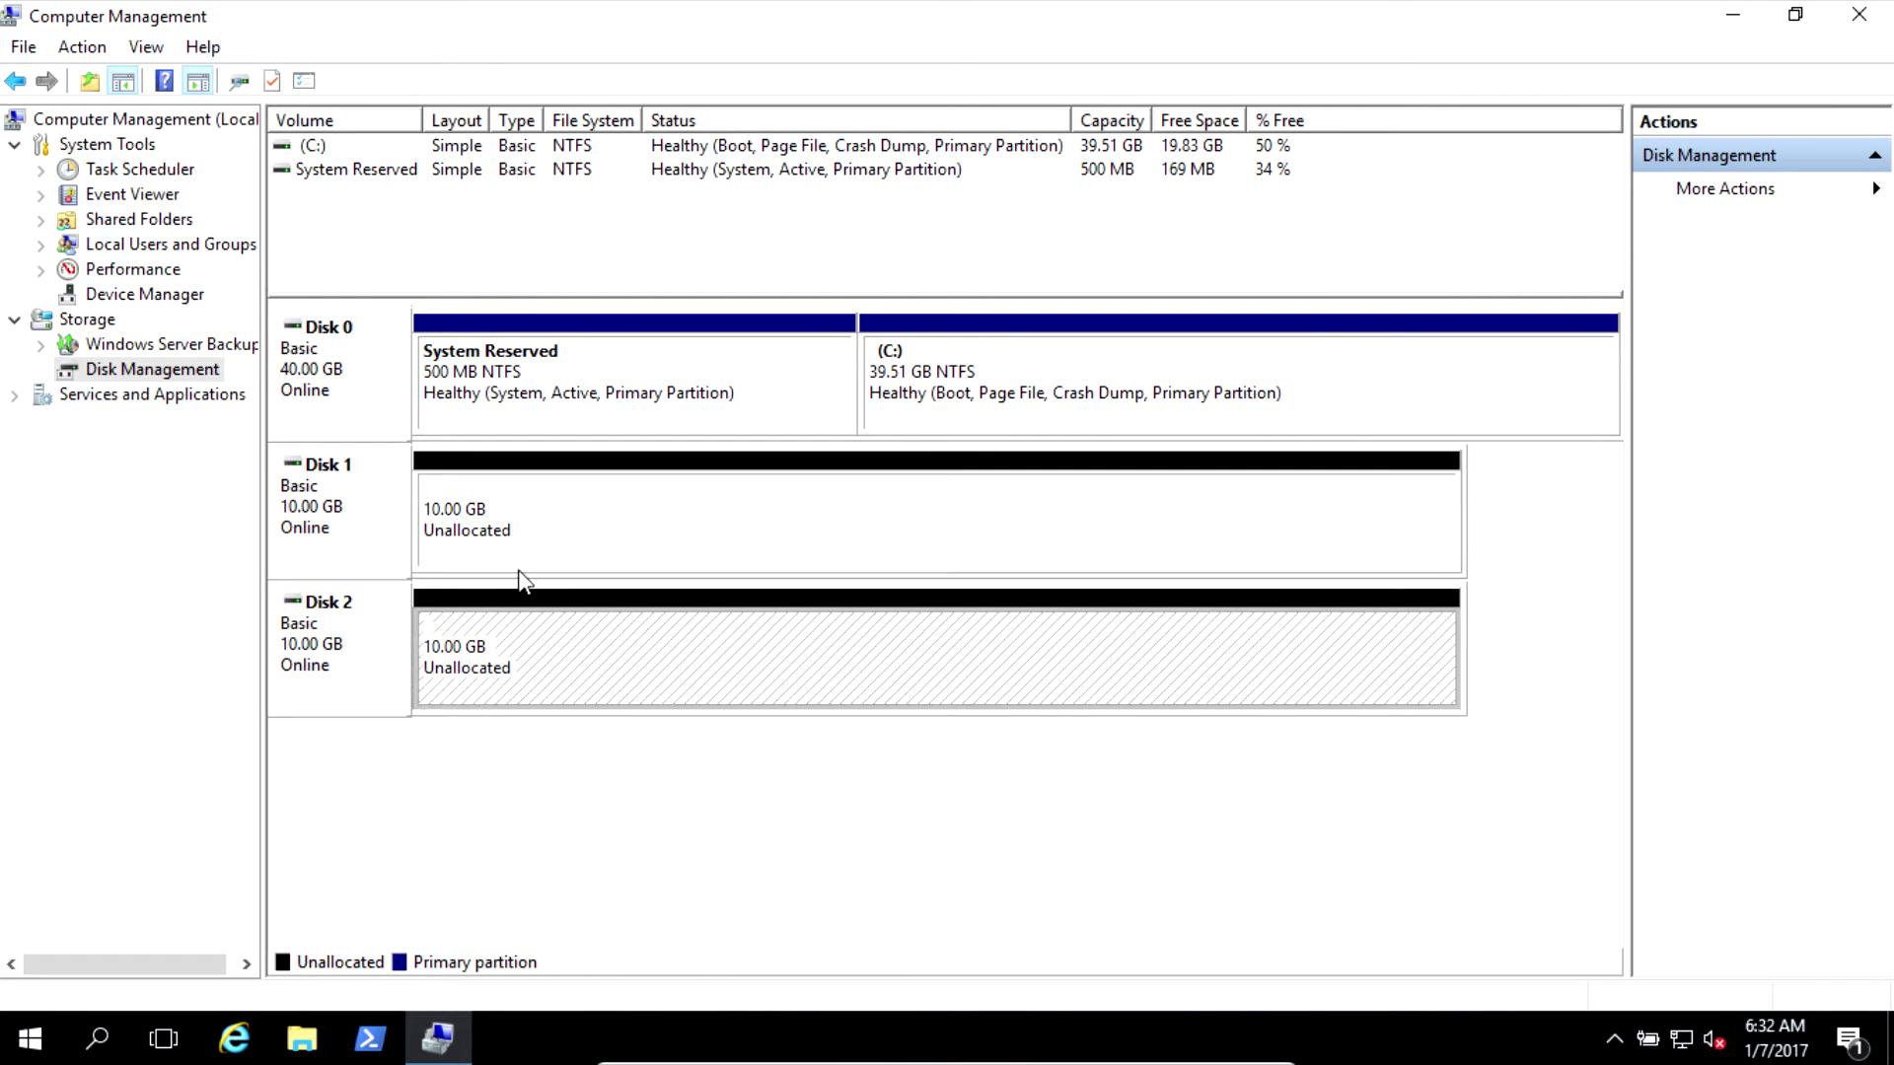
left_click(529, 529)
left_click(514, 644)
left_click(555, 519)
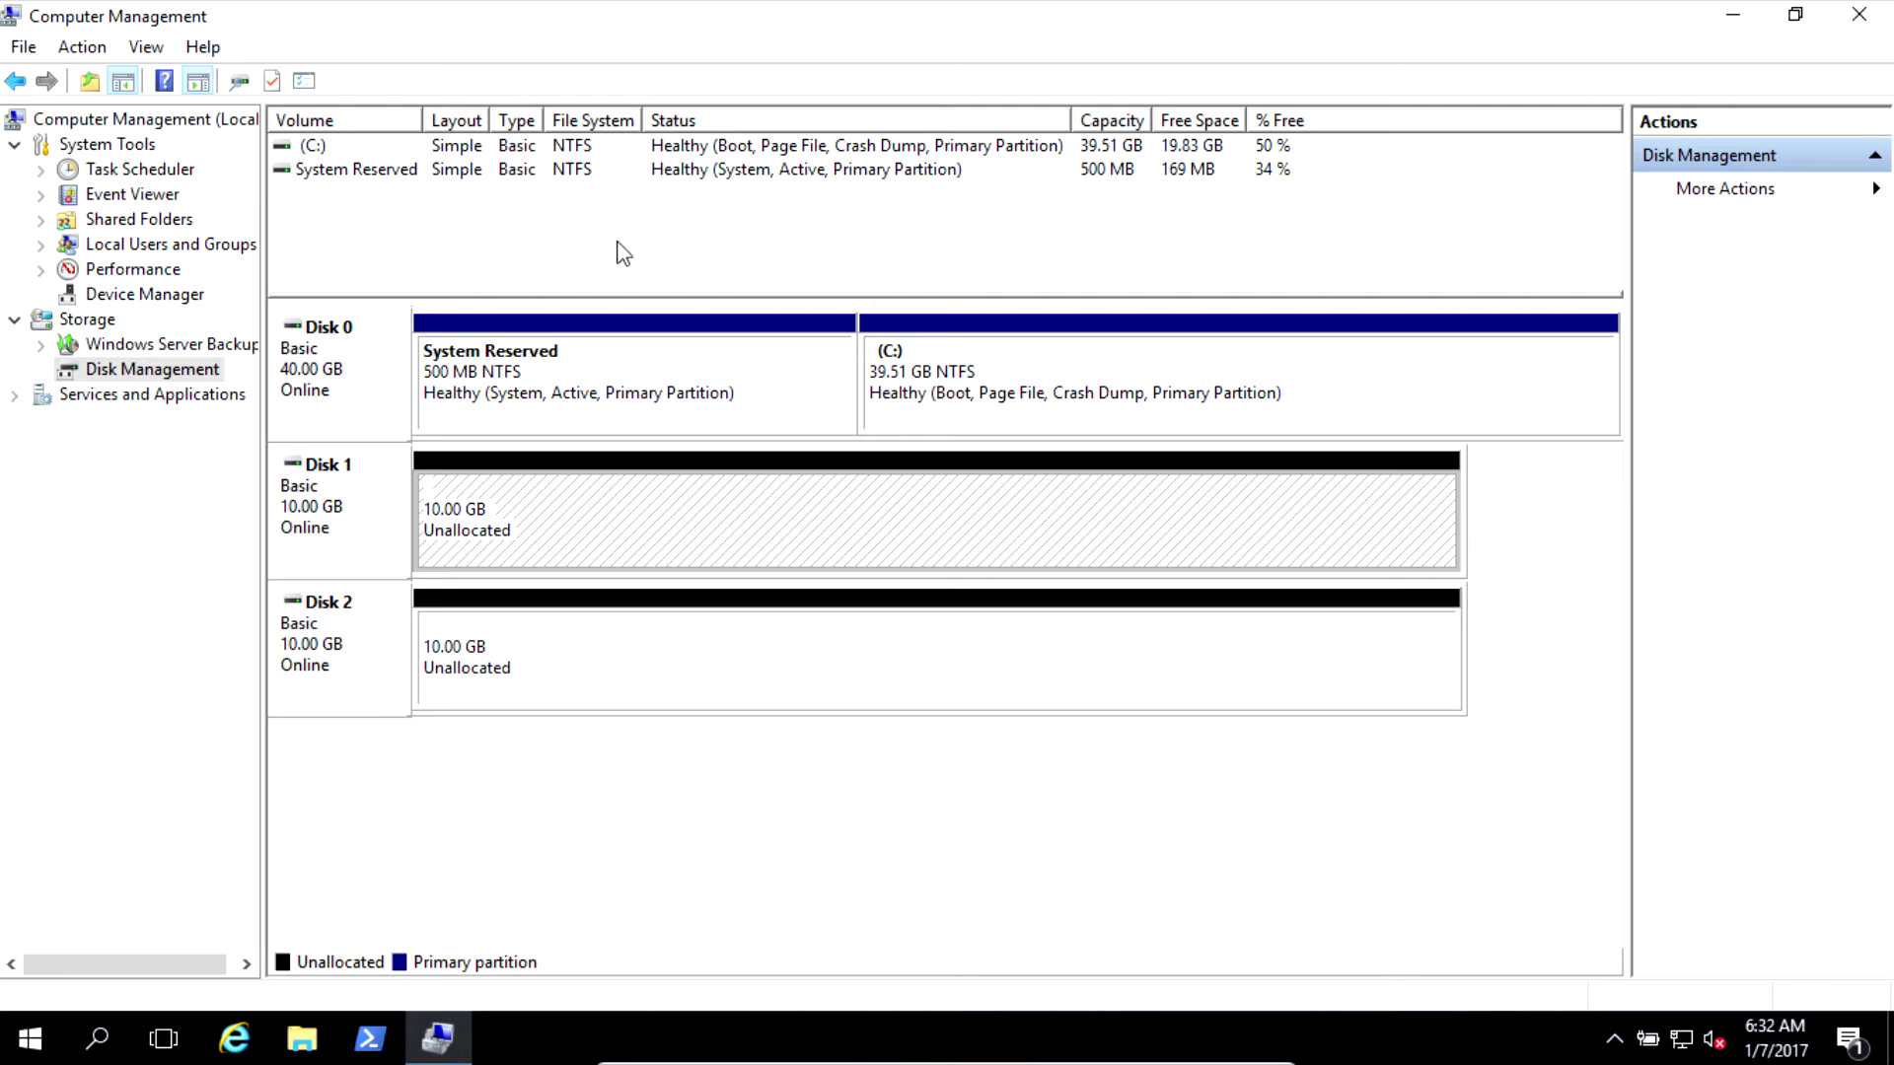
left_click(200, 81)
left_click(627, 649)
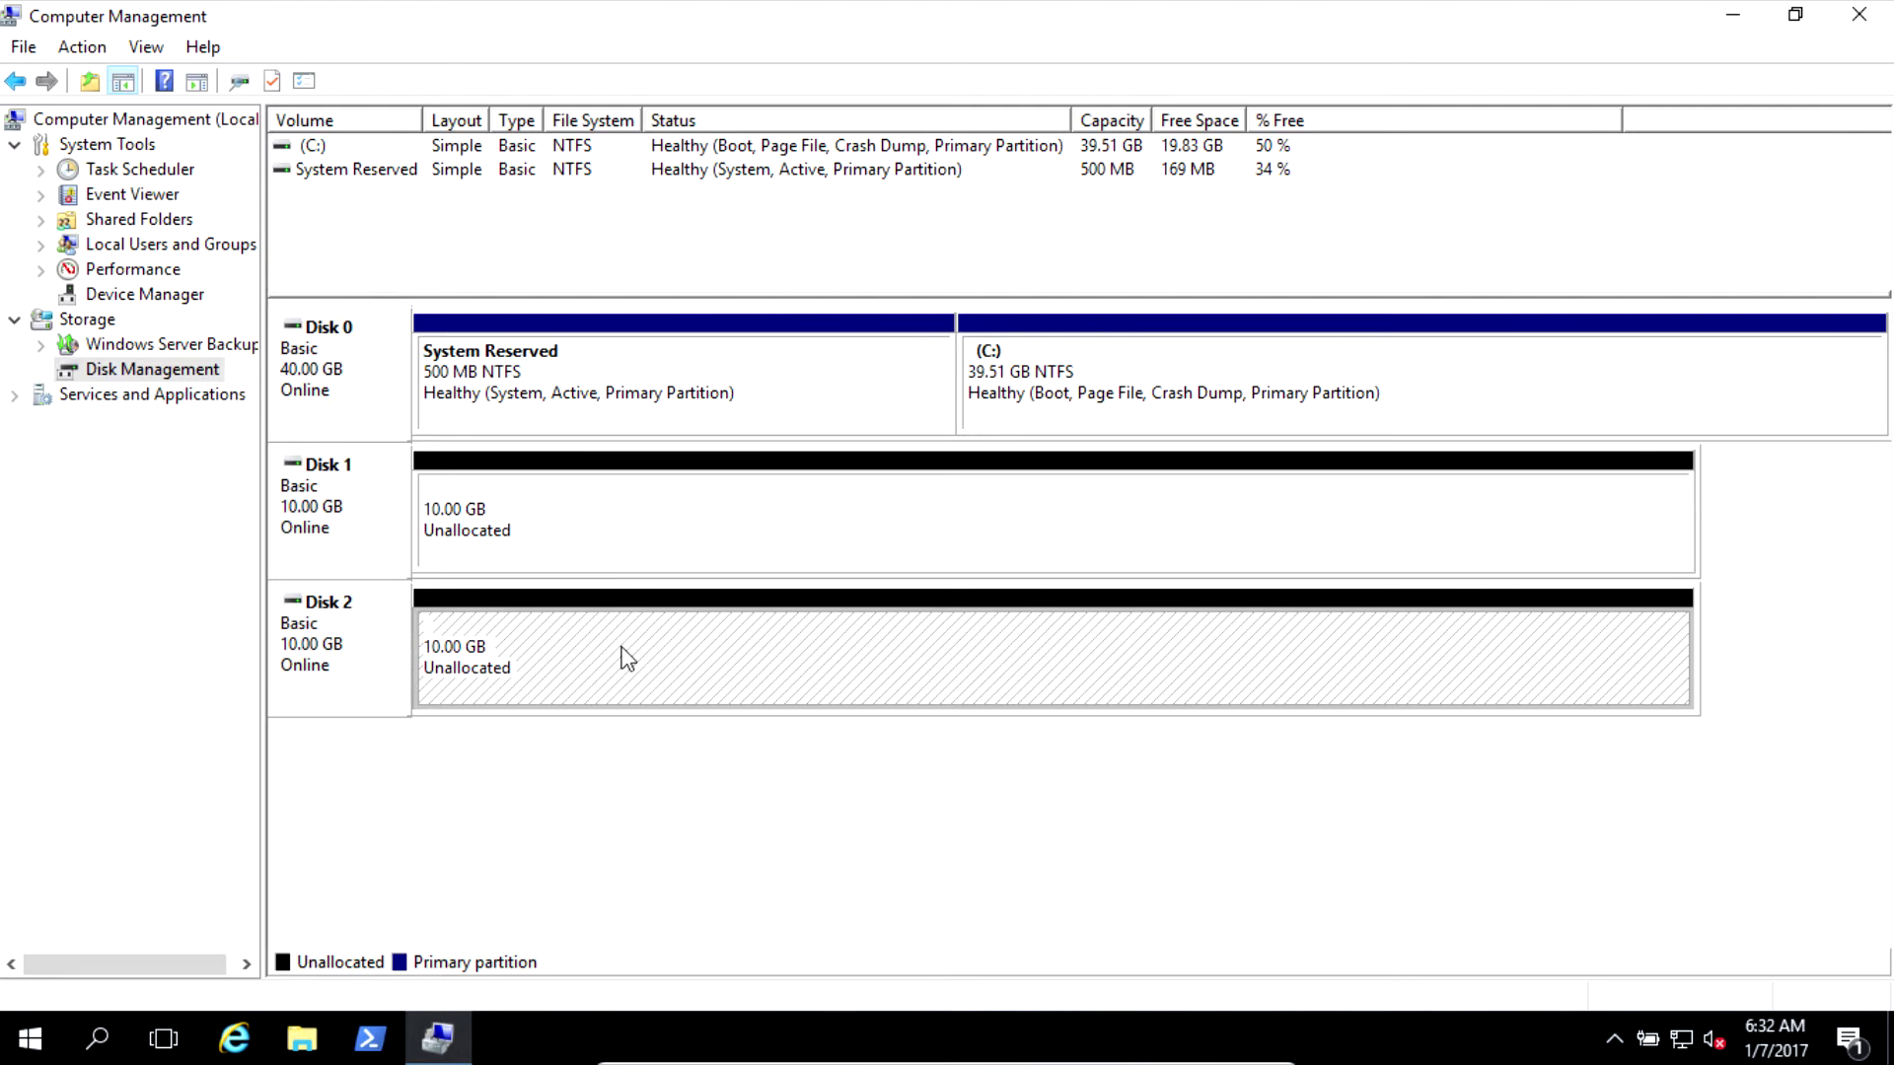
left_click(609, 536)
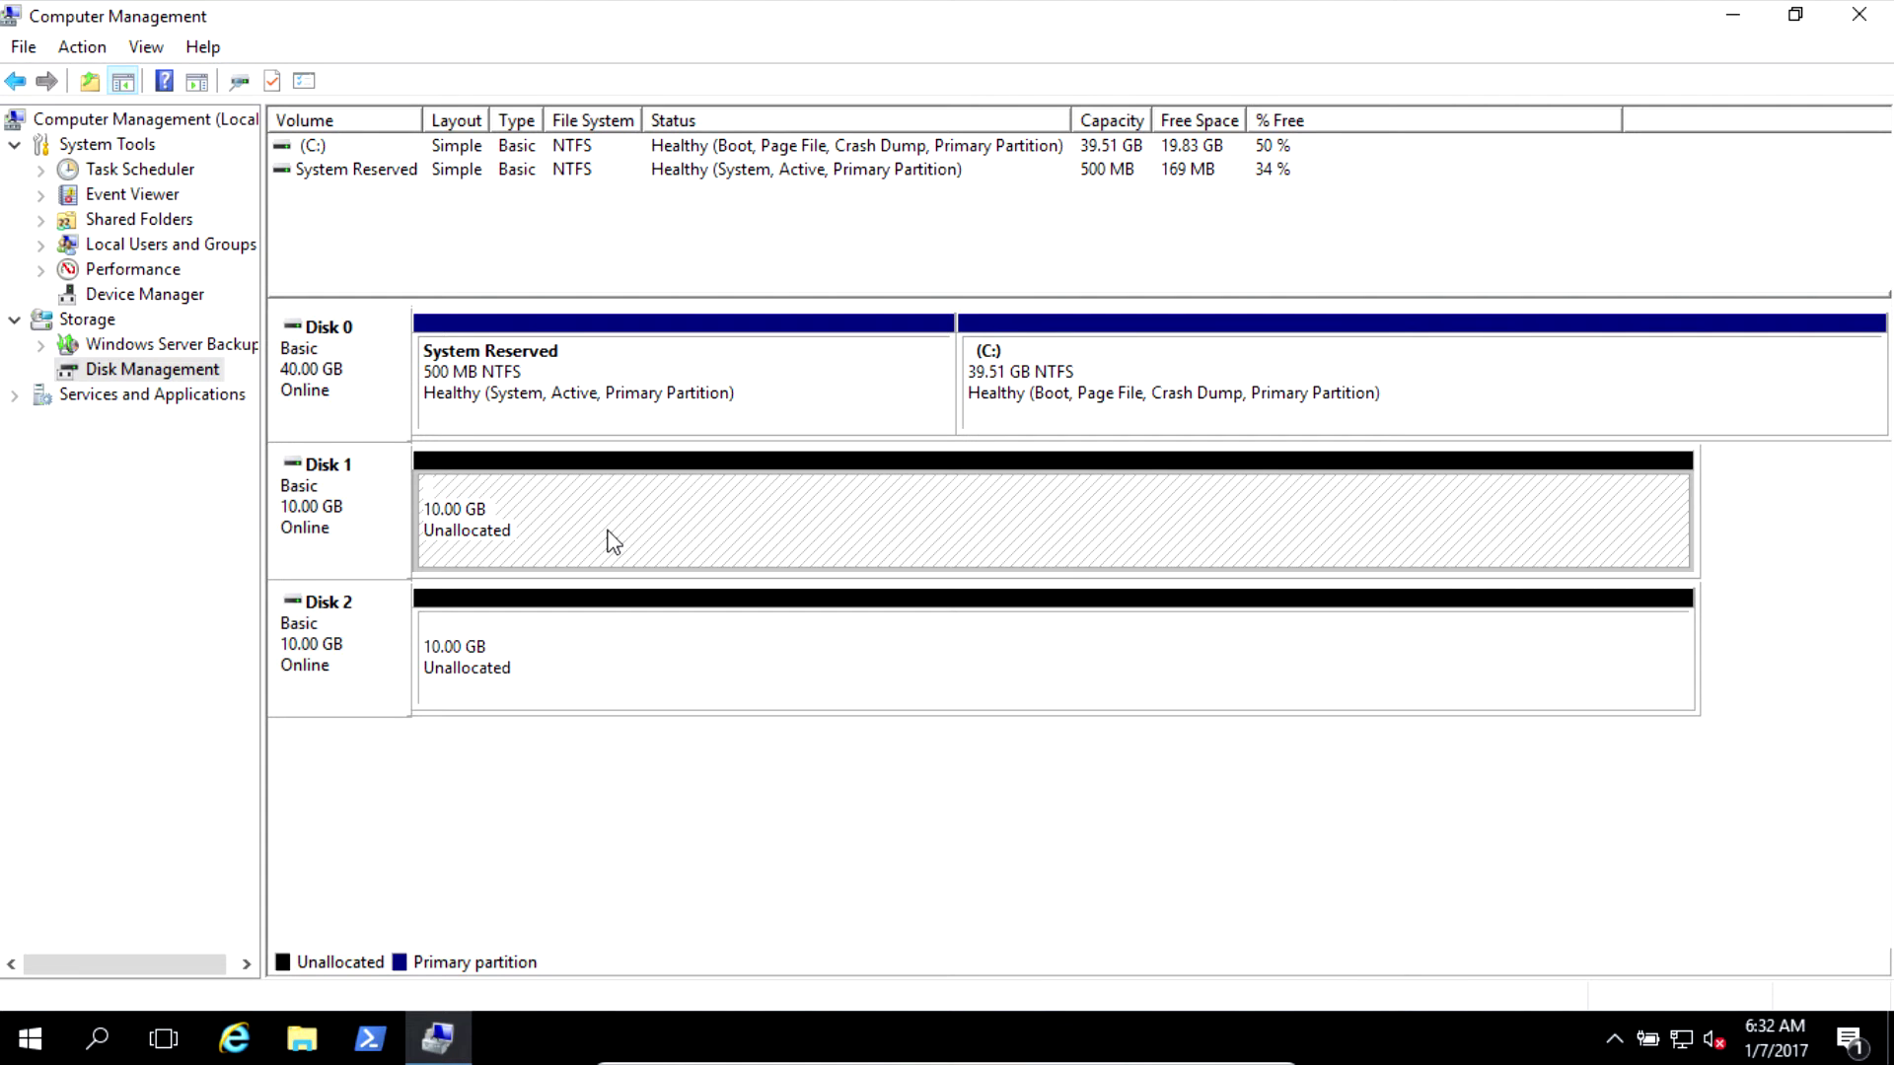
left_click(513, 627)
left_click(527, 519)
- Choose New Striped Volume from Disk 1's unallocated space context menu
right_click(527, 512)
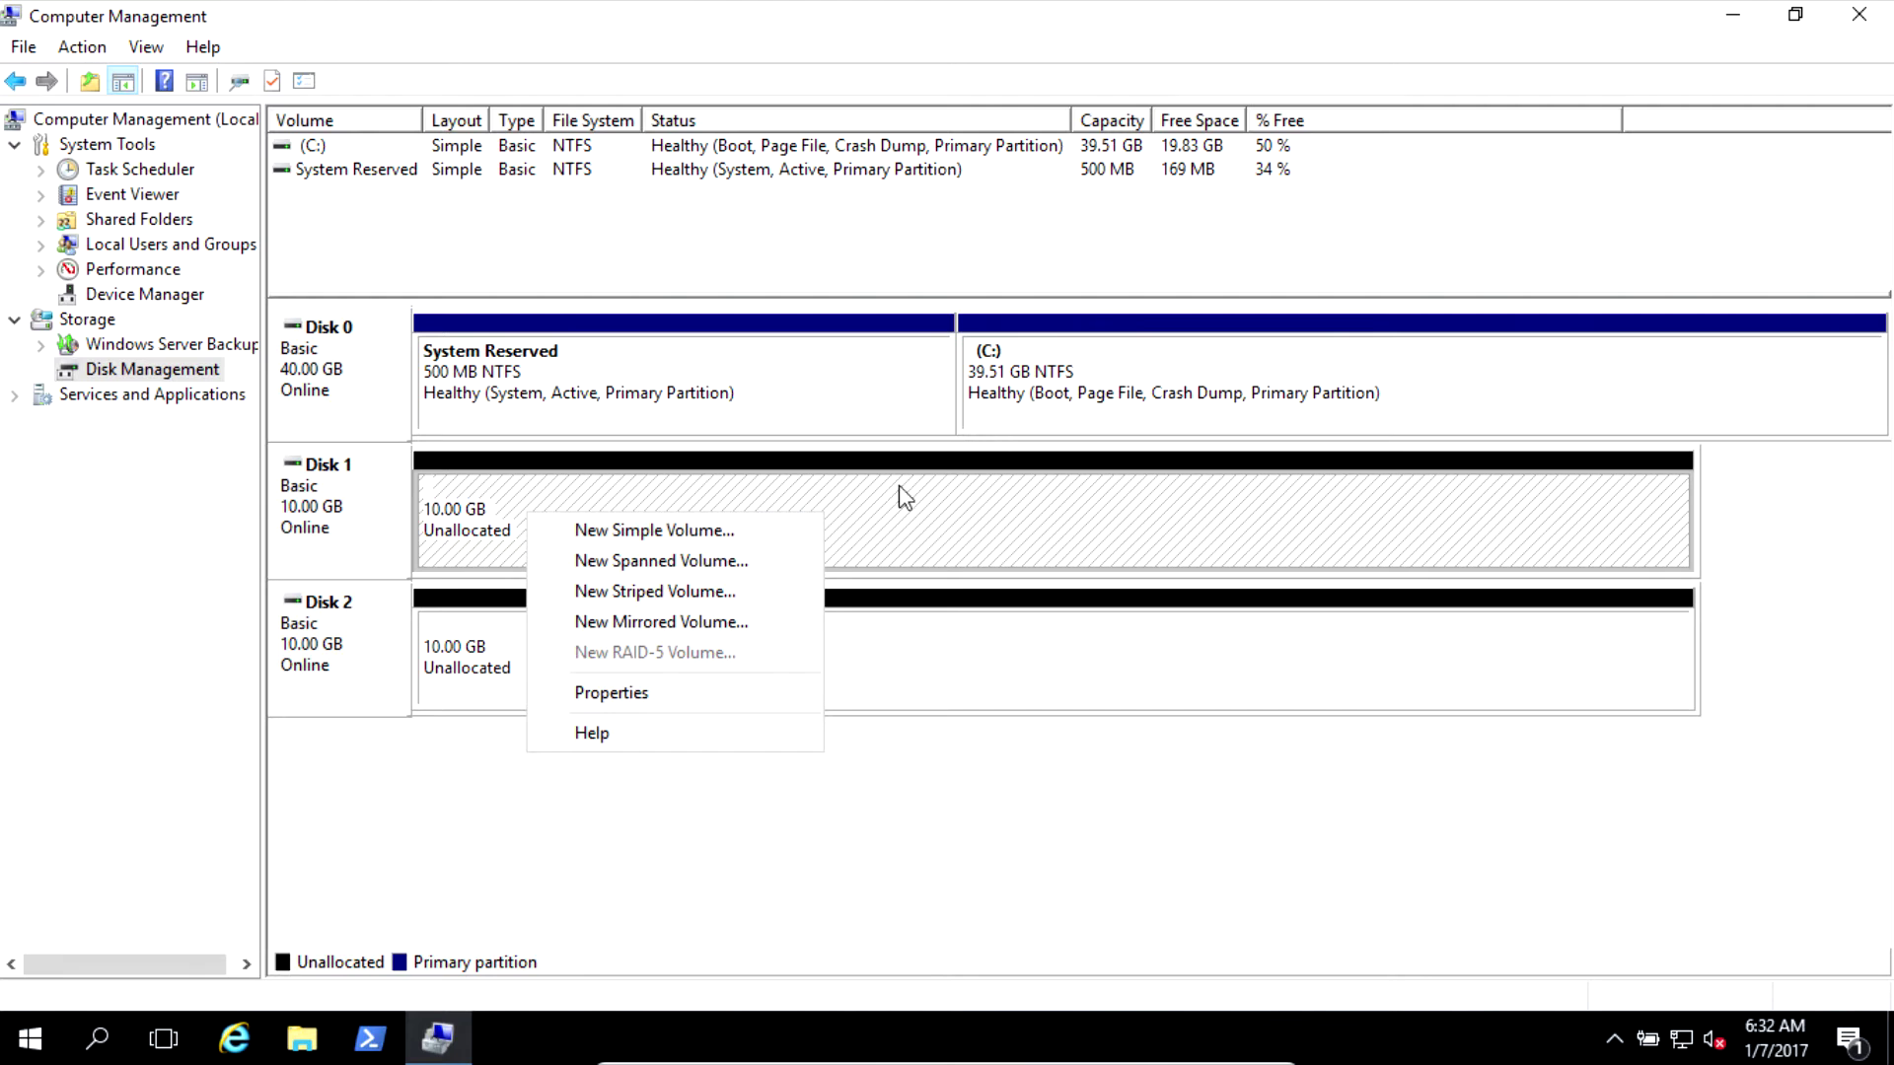
left_click(490, 512)
right_click(494, 502)
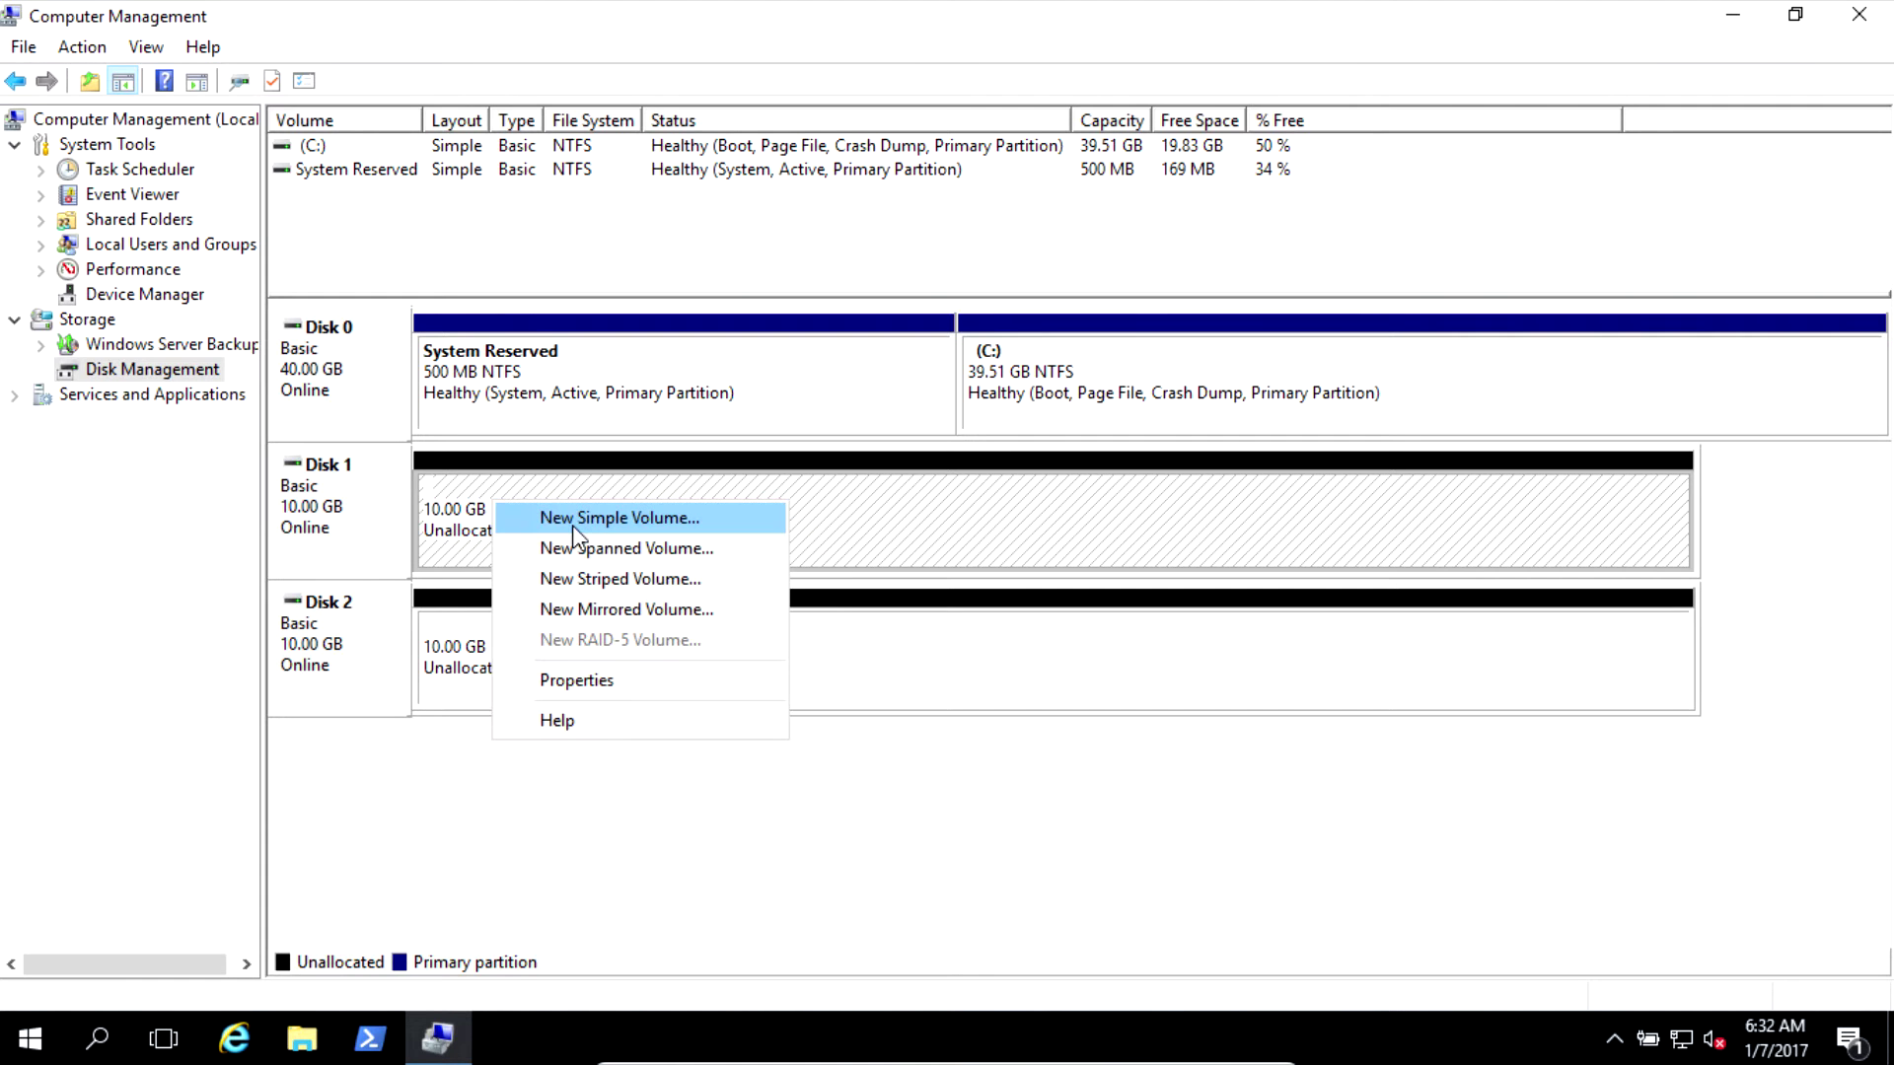
left_click(612, 579)
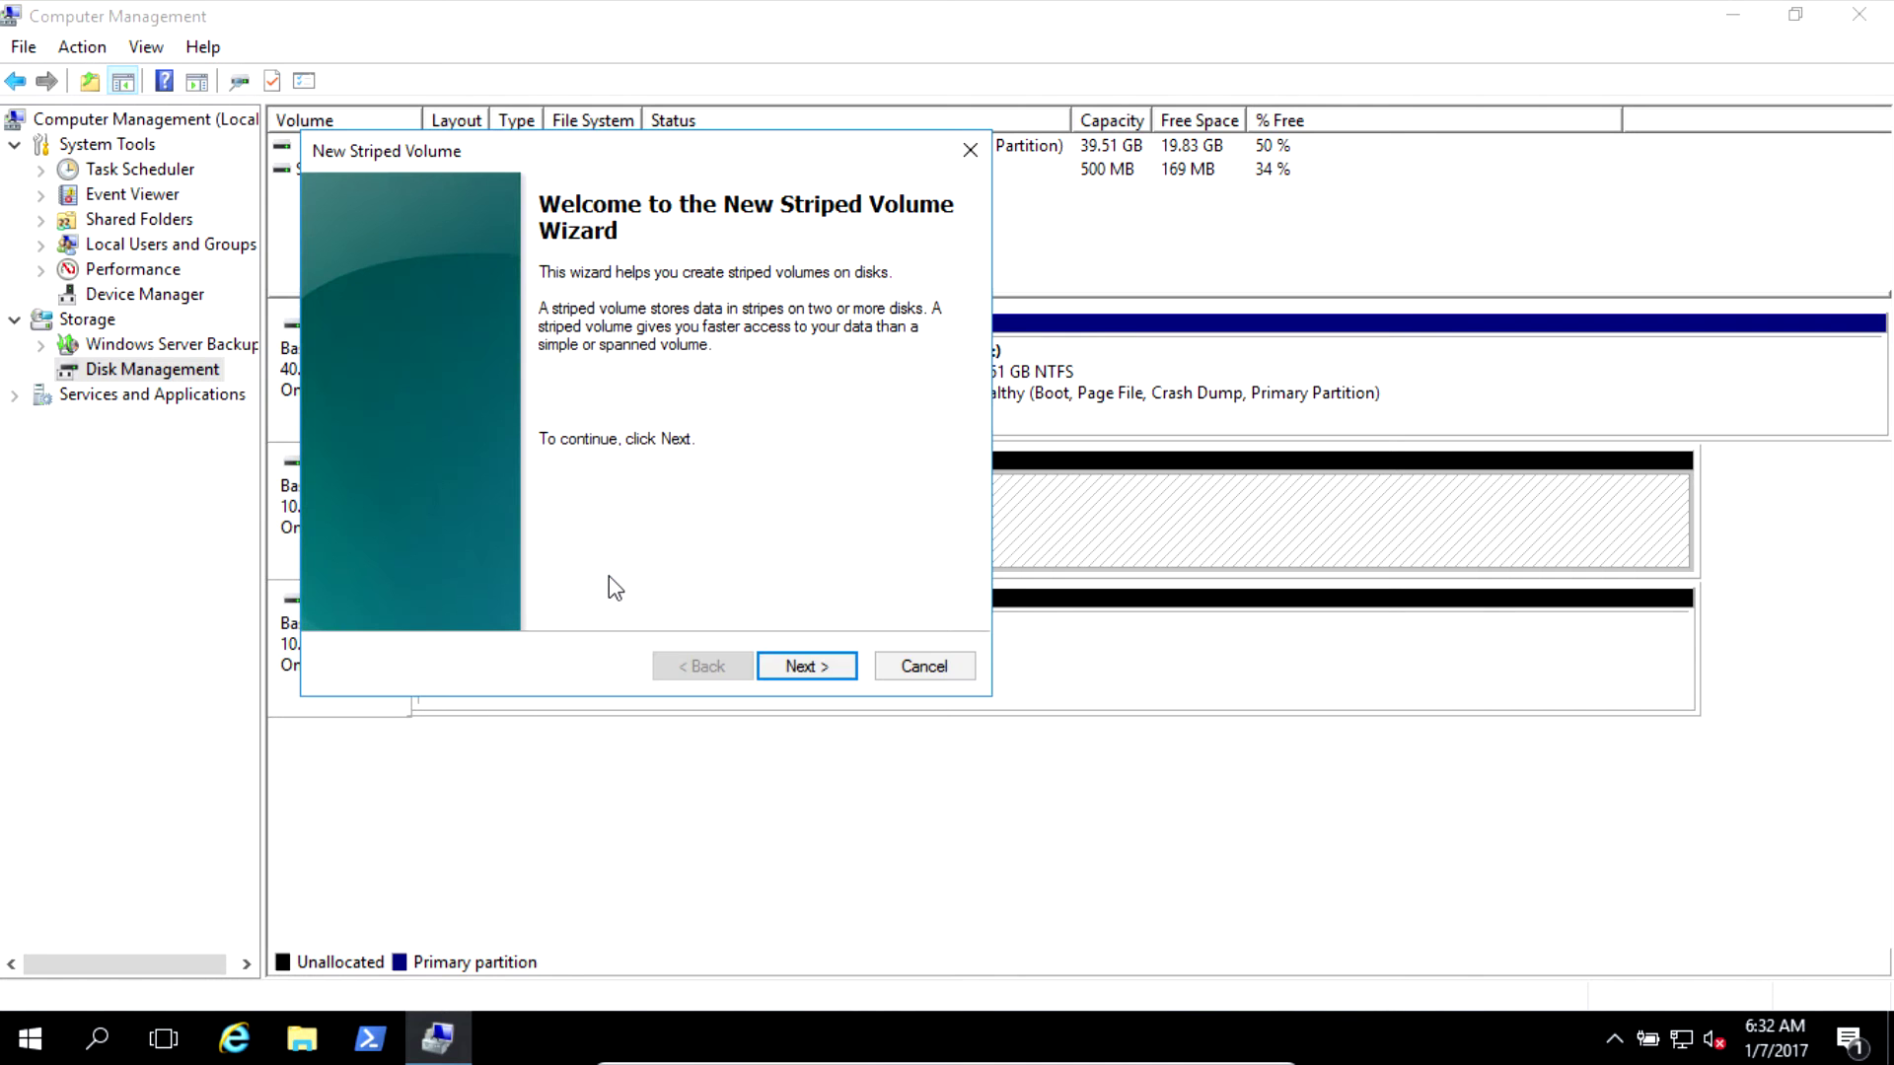
- Add Disk 2 alongside Disk 1 and keep drive letter D
left_click(807, 668)
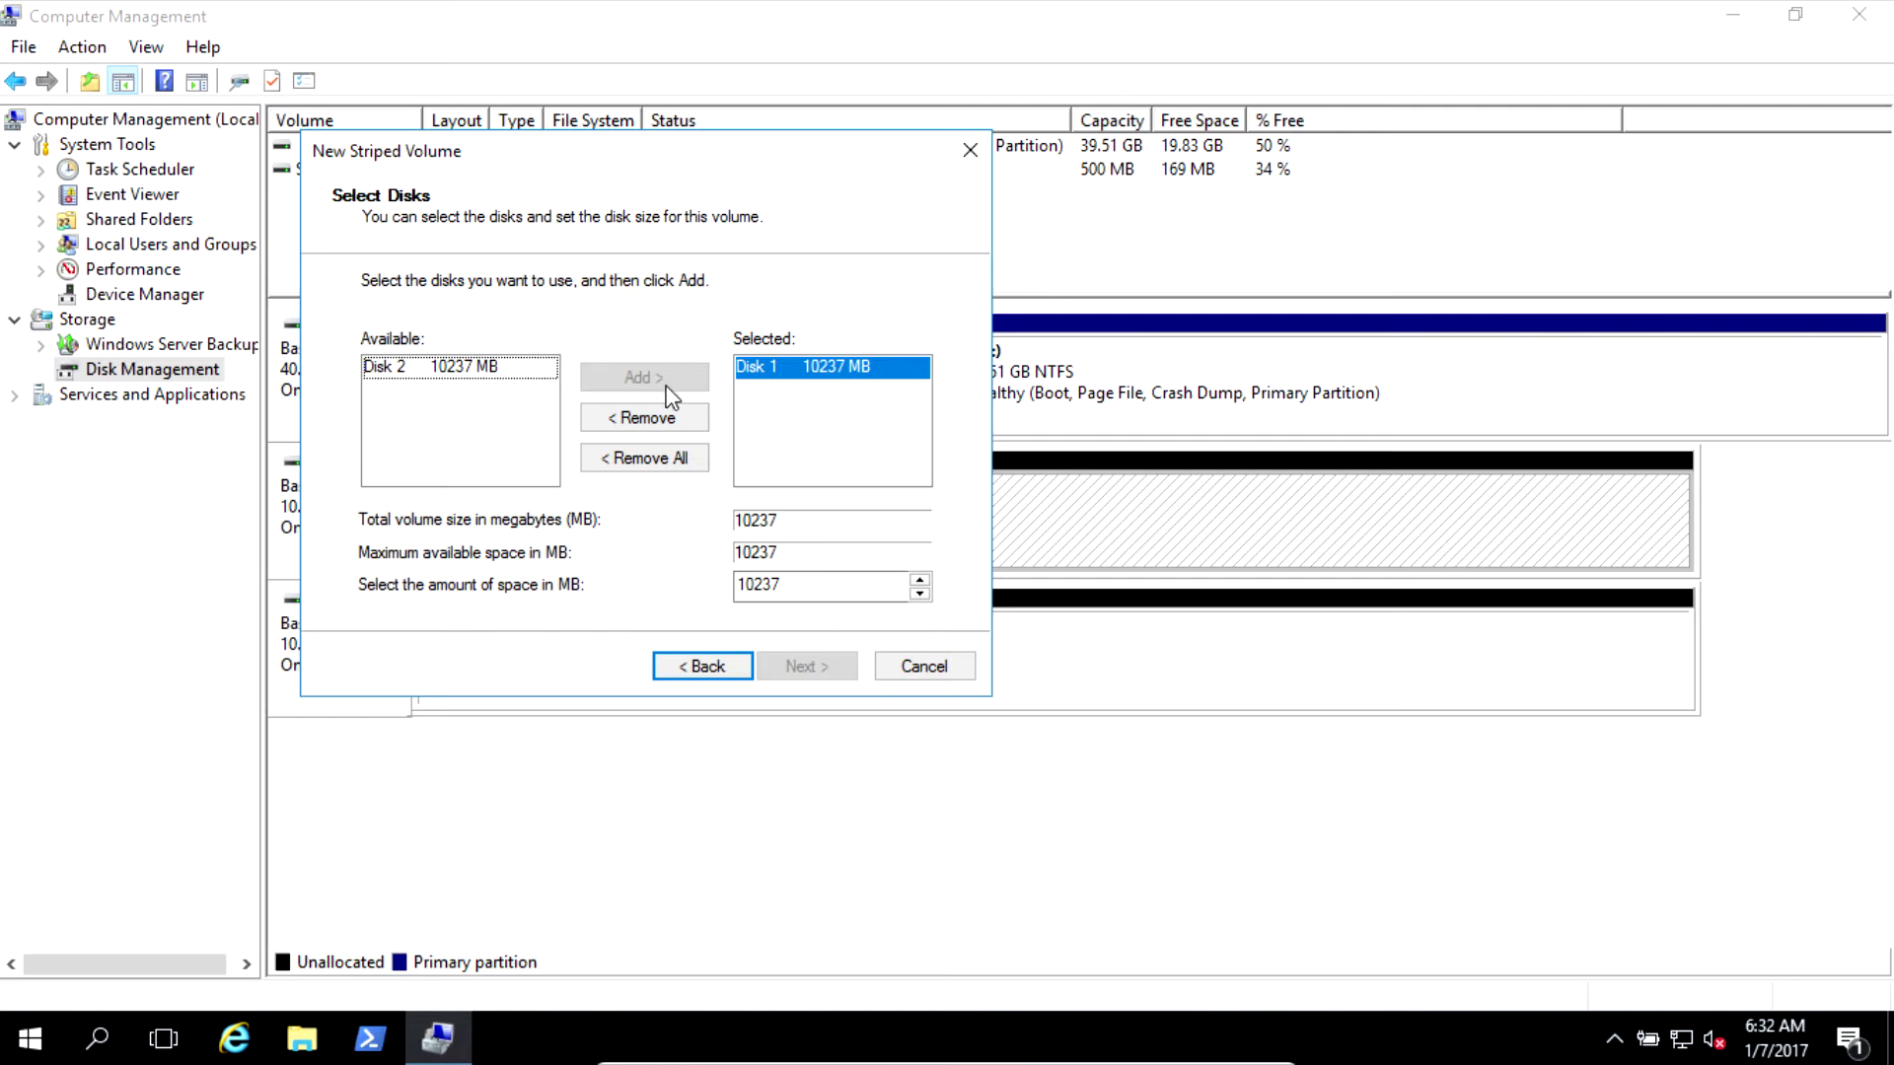
left_click(490, 371)
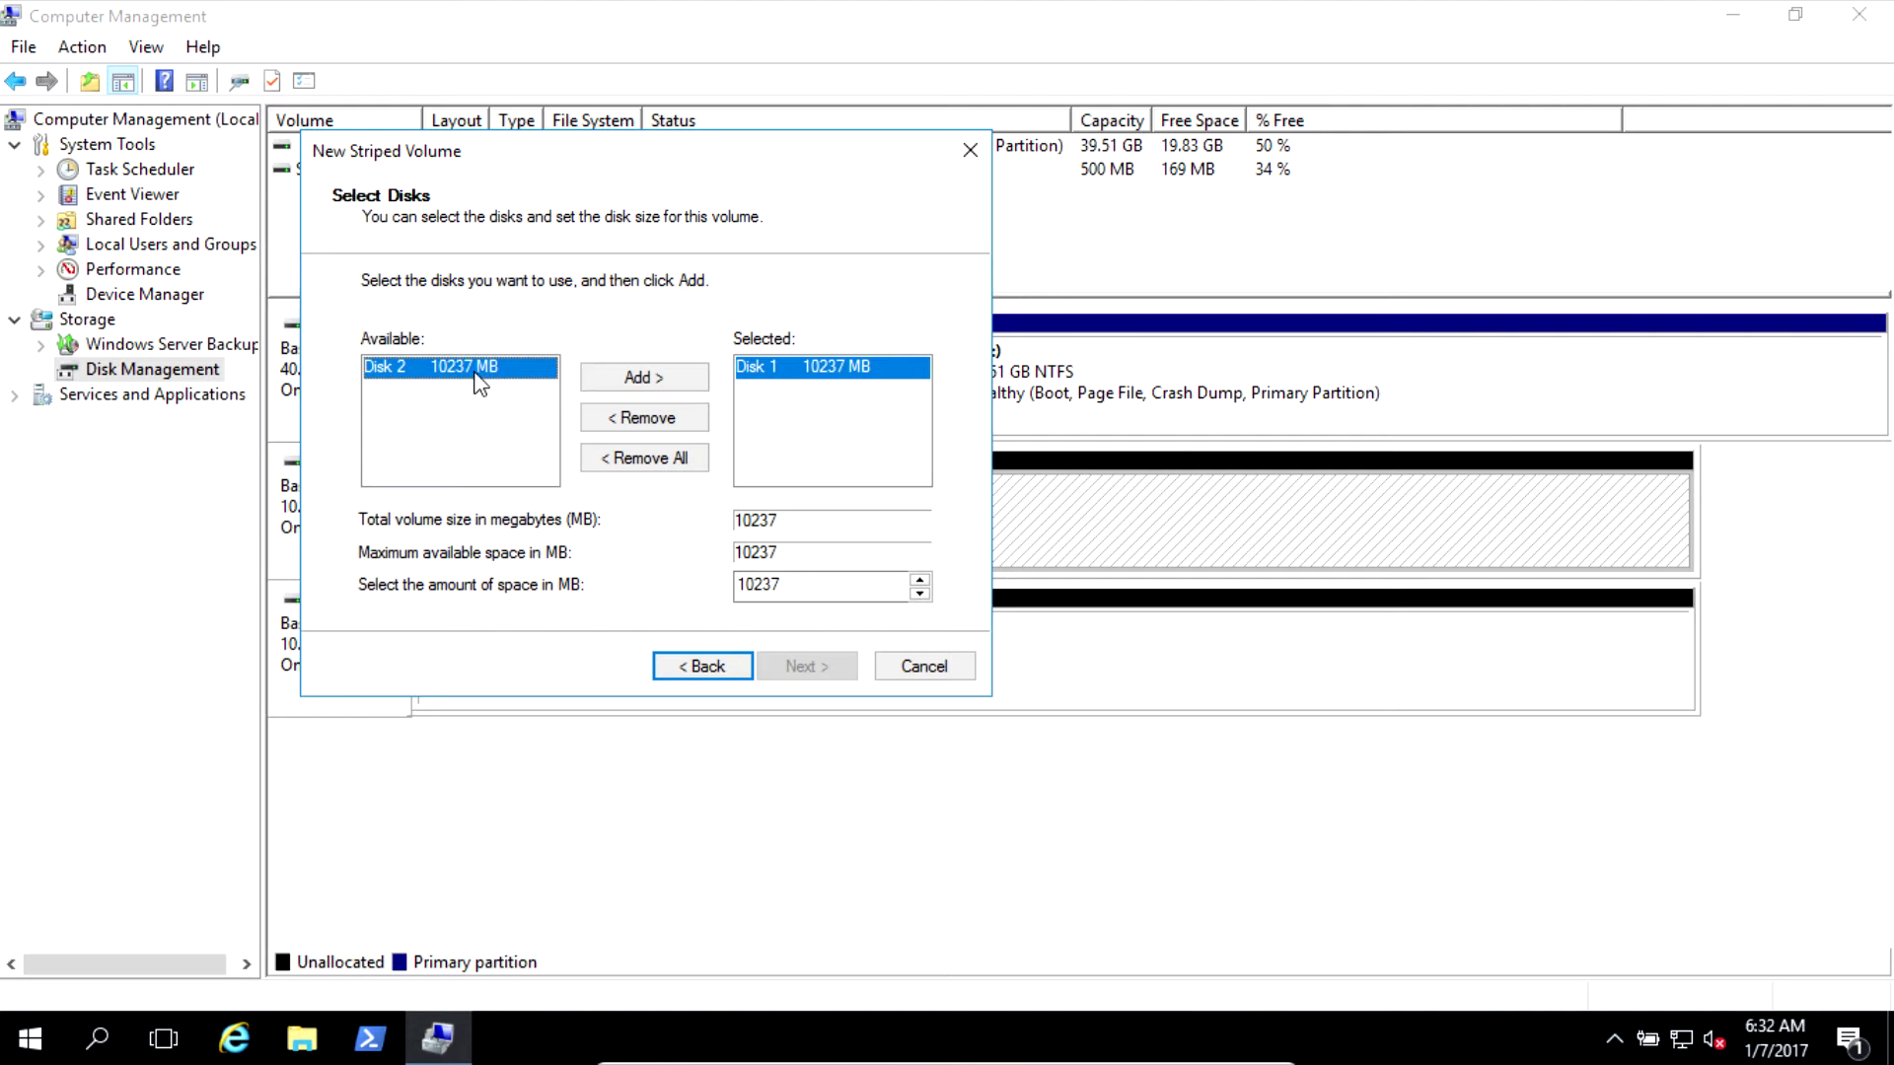
left_click(656, 382)
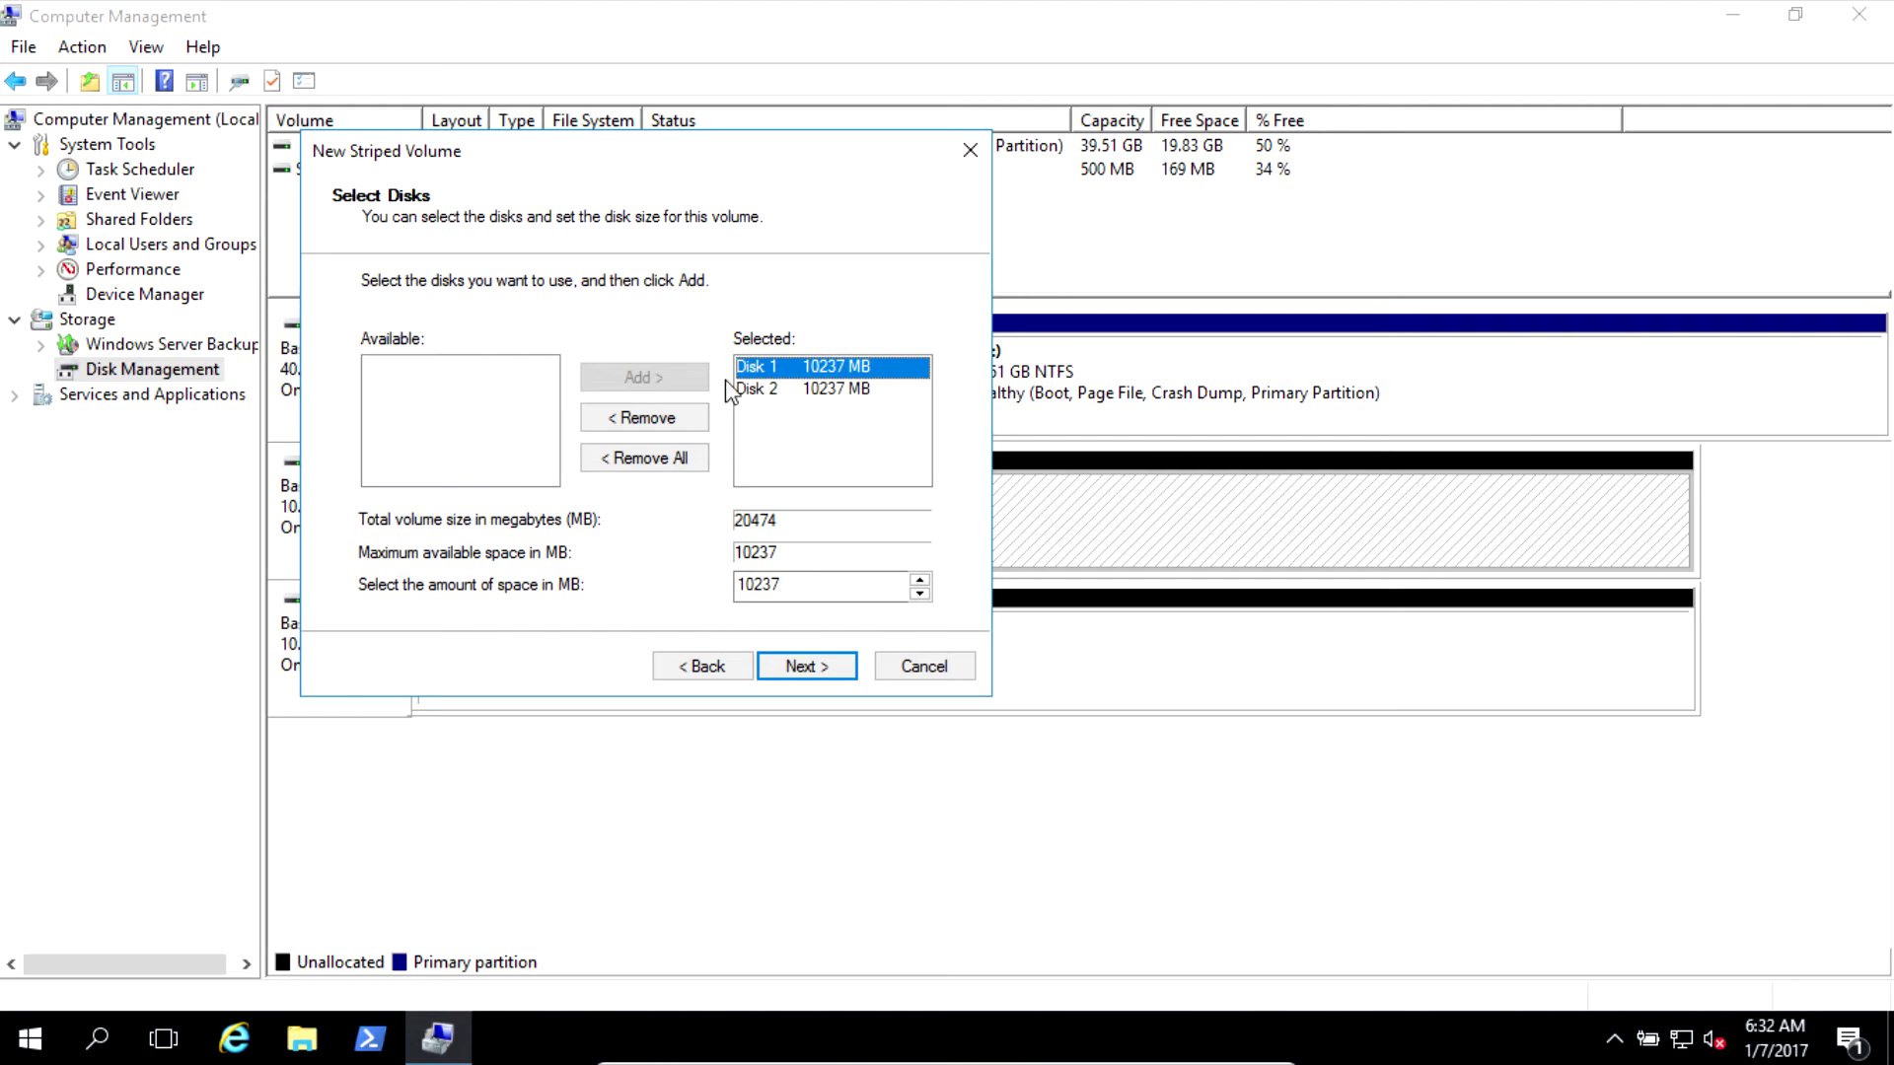
left_click(806, 667)
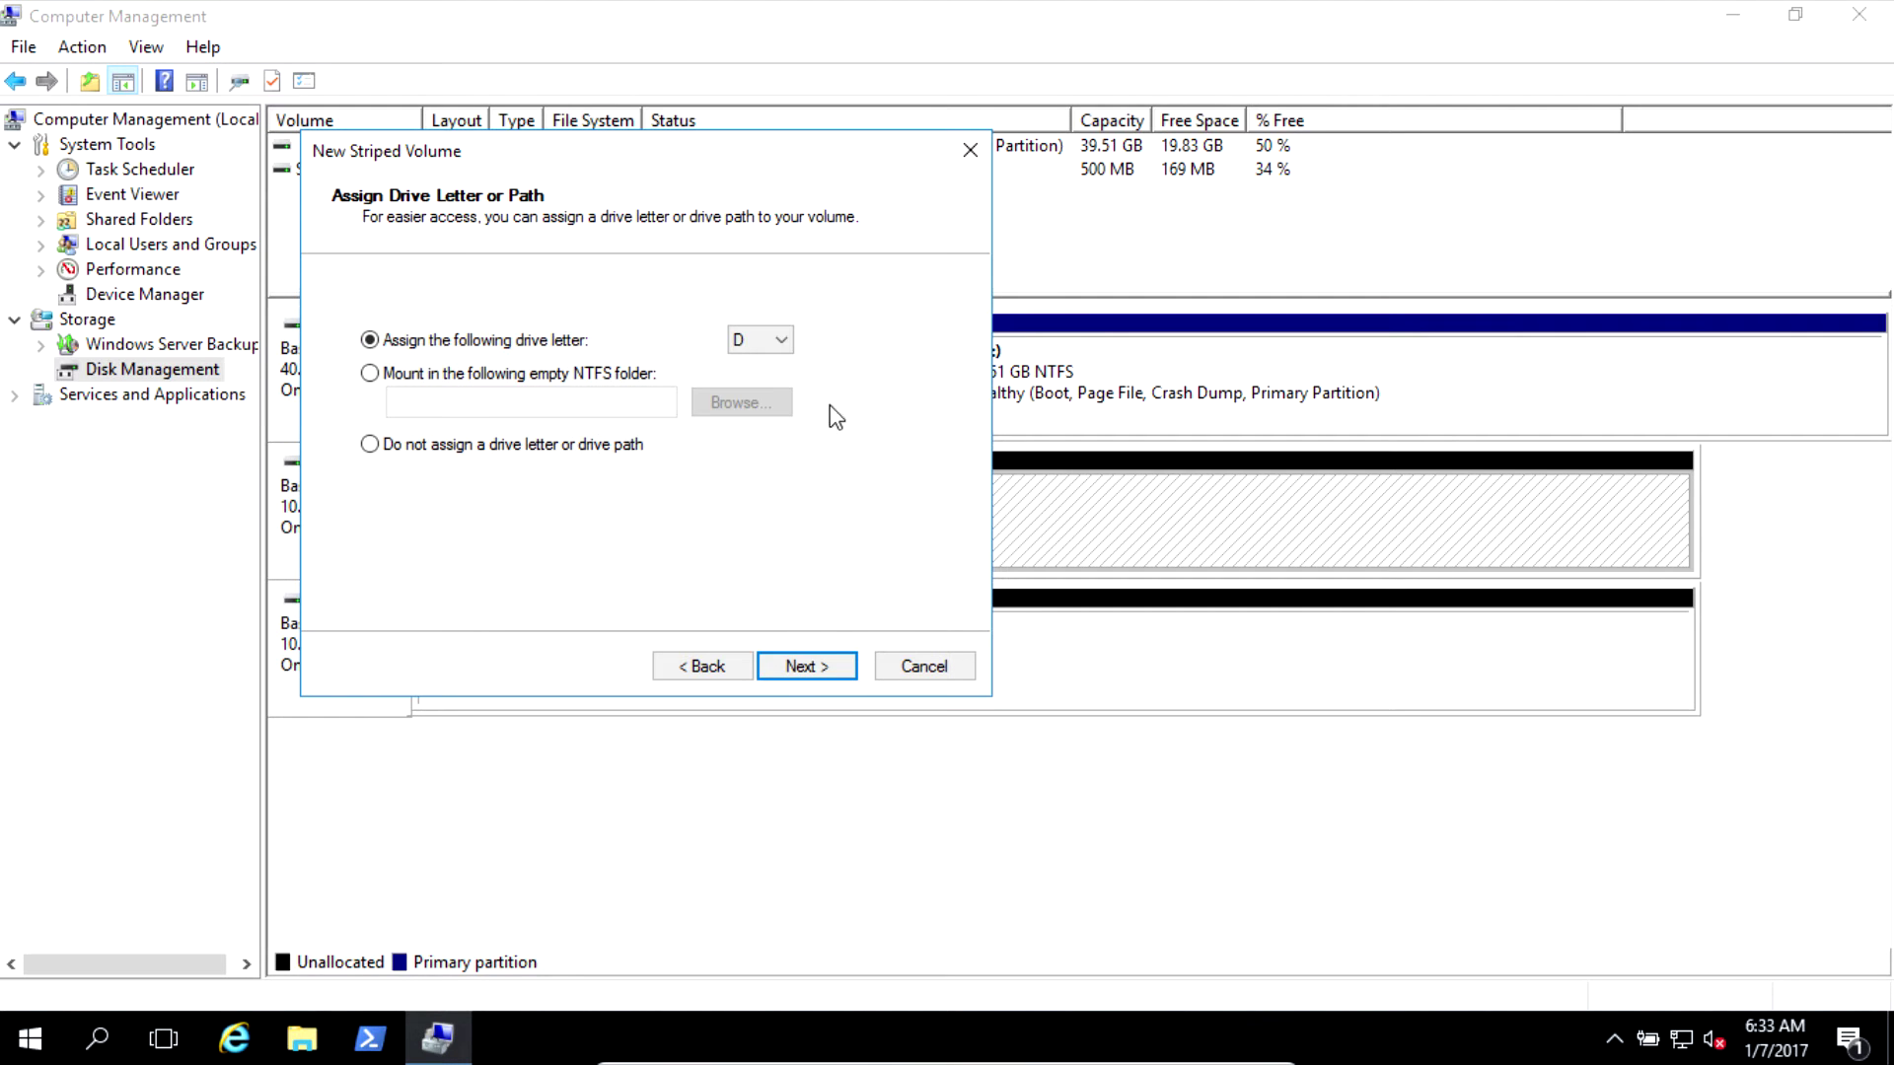
left_click(832, 663)
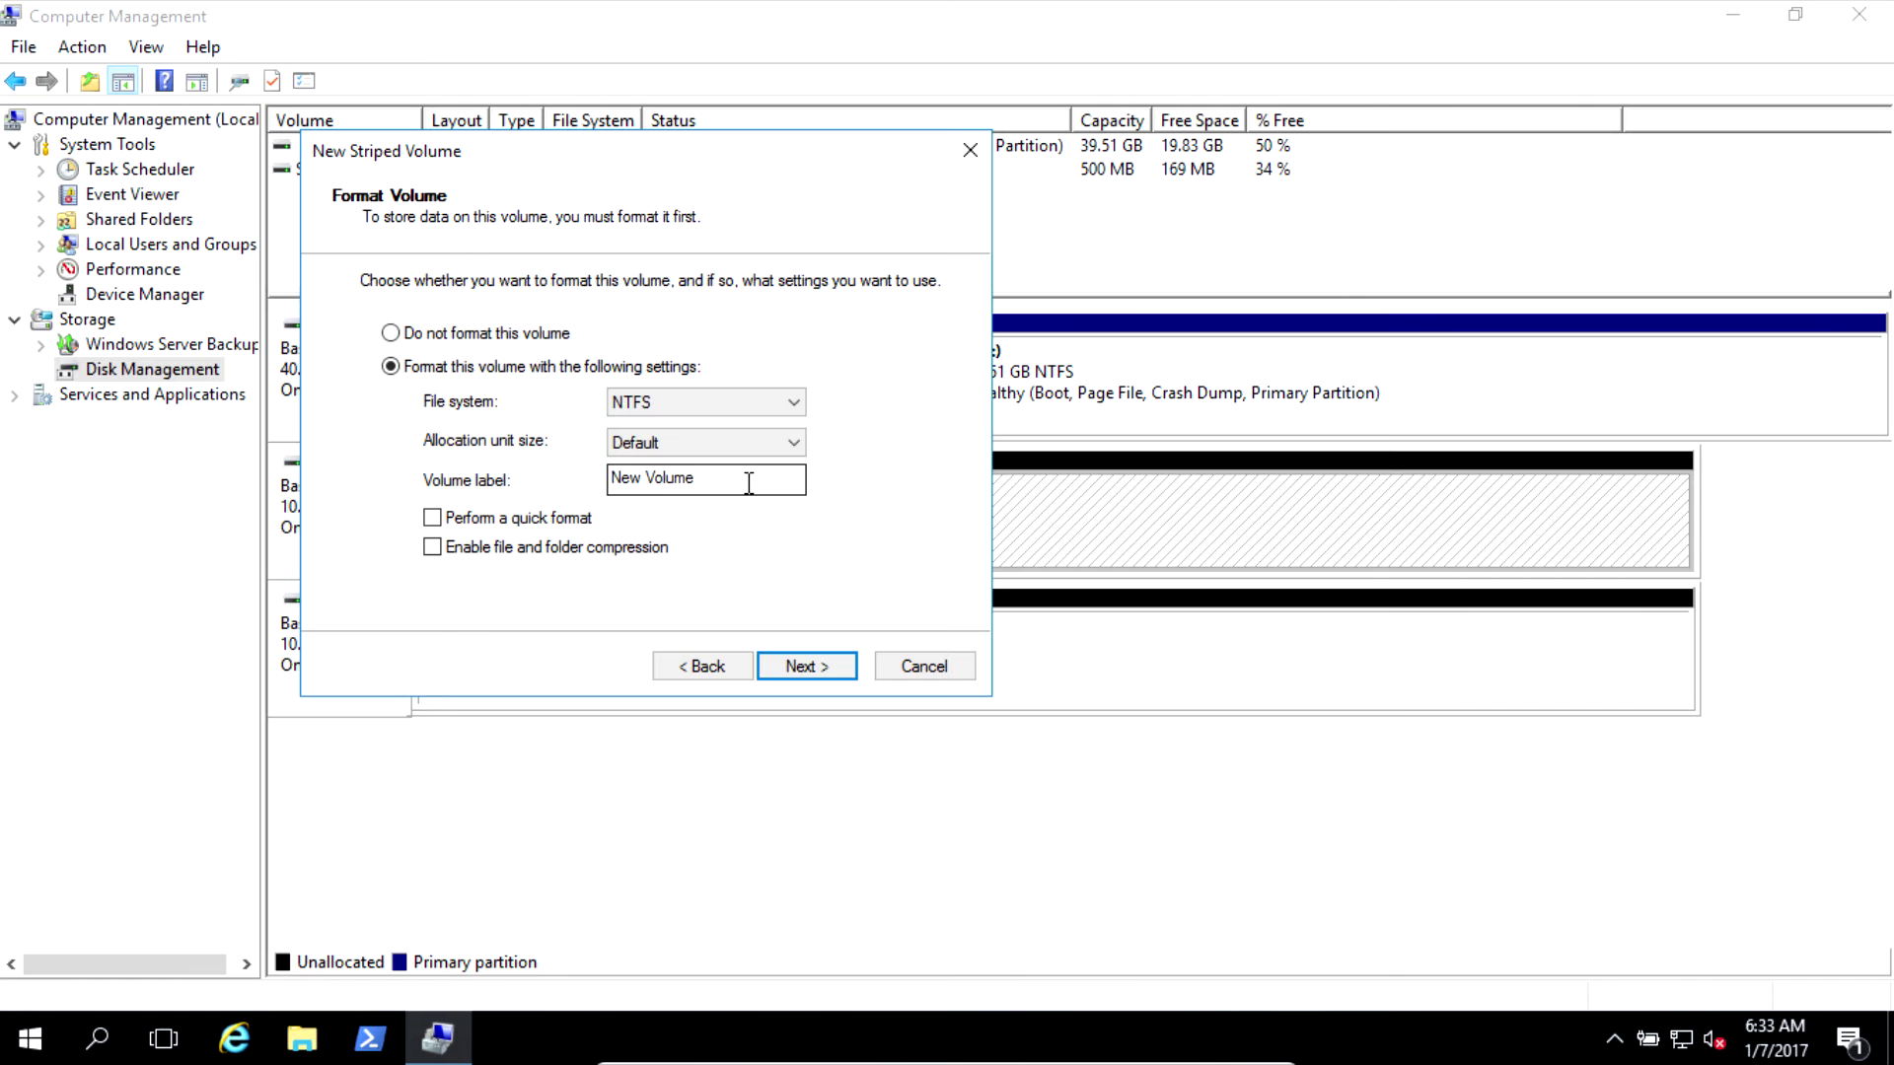
- Label the volume RAID-0 with quick format, finish, and convert both disks to dynamic
left_click_drag(749, 484, 488, 464)
type("RAID-0")
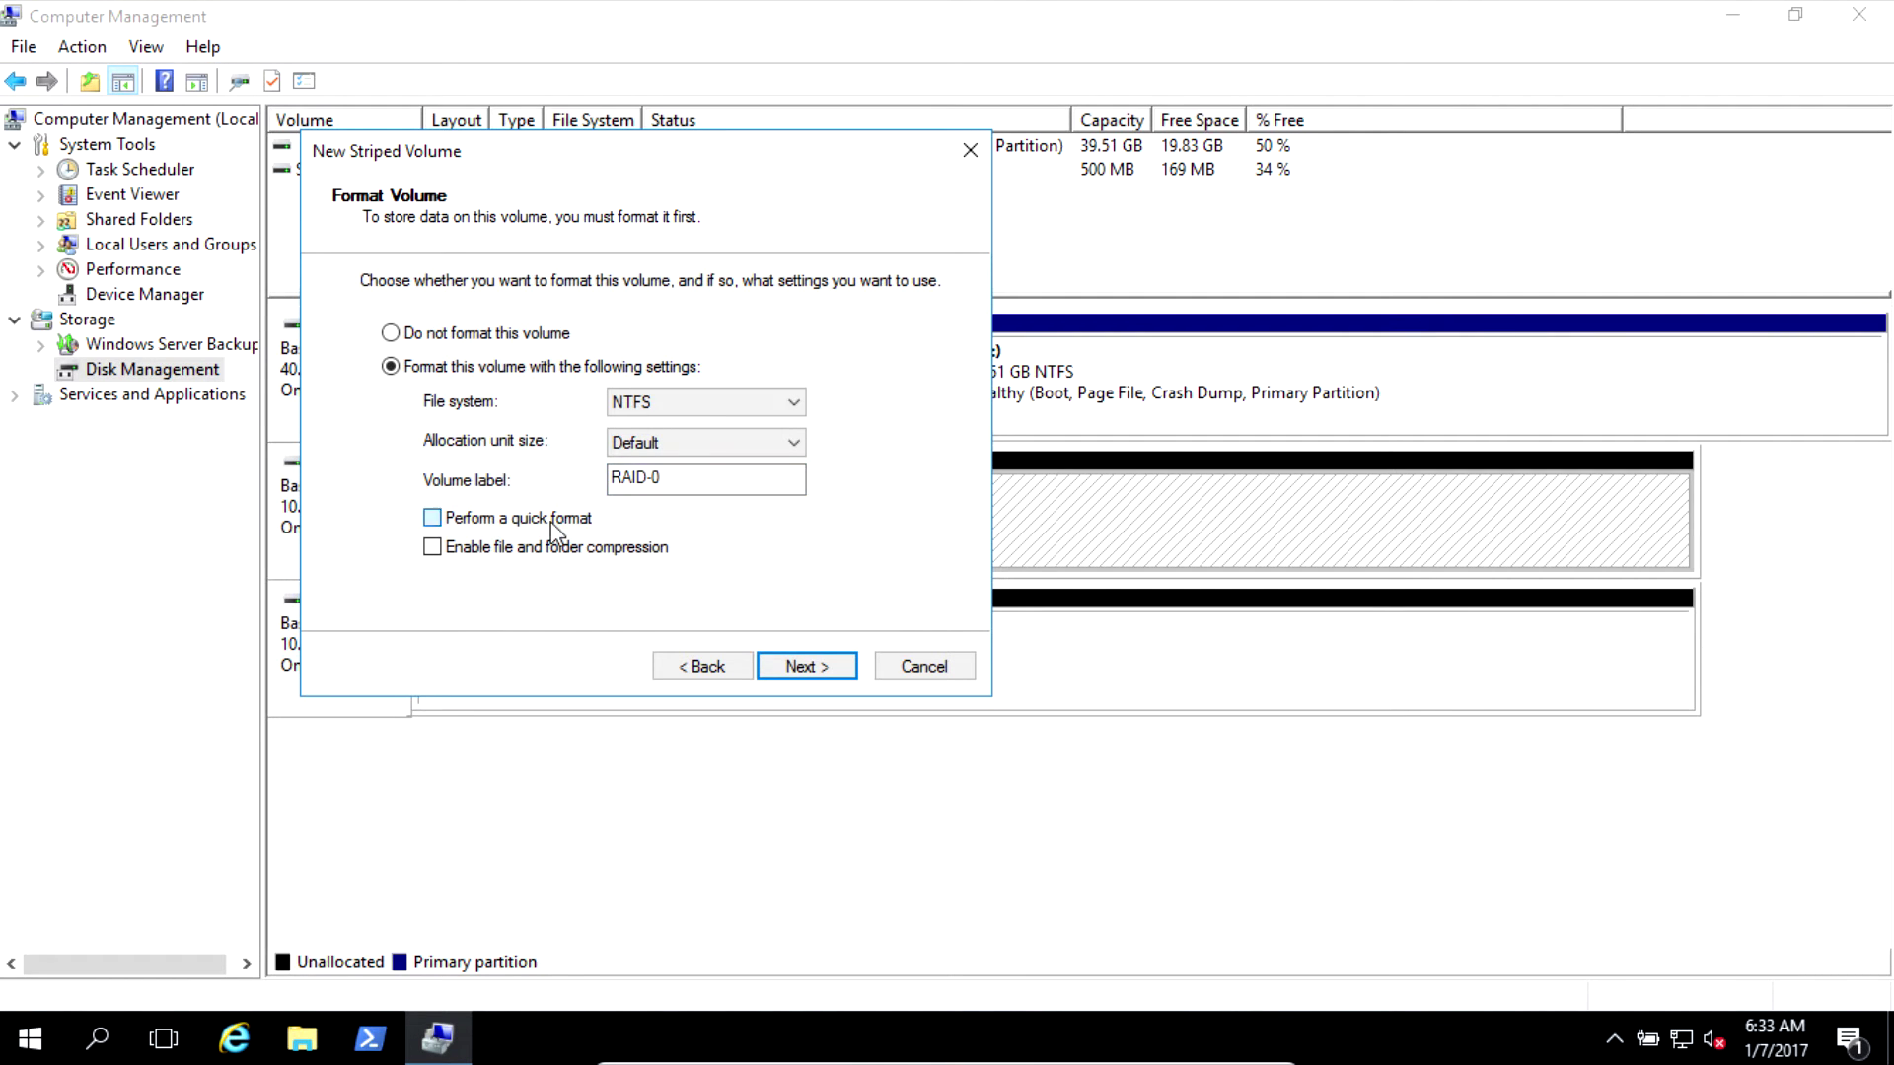
left_click(552, 520)
left_click(807, 665)
left_click(812, 671)
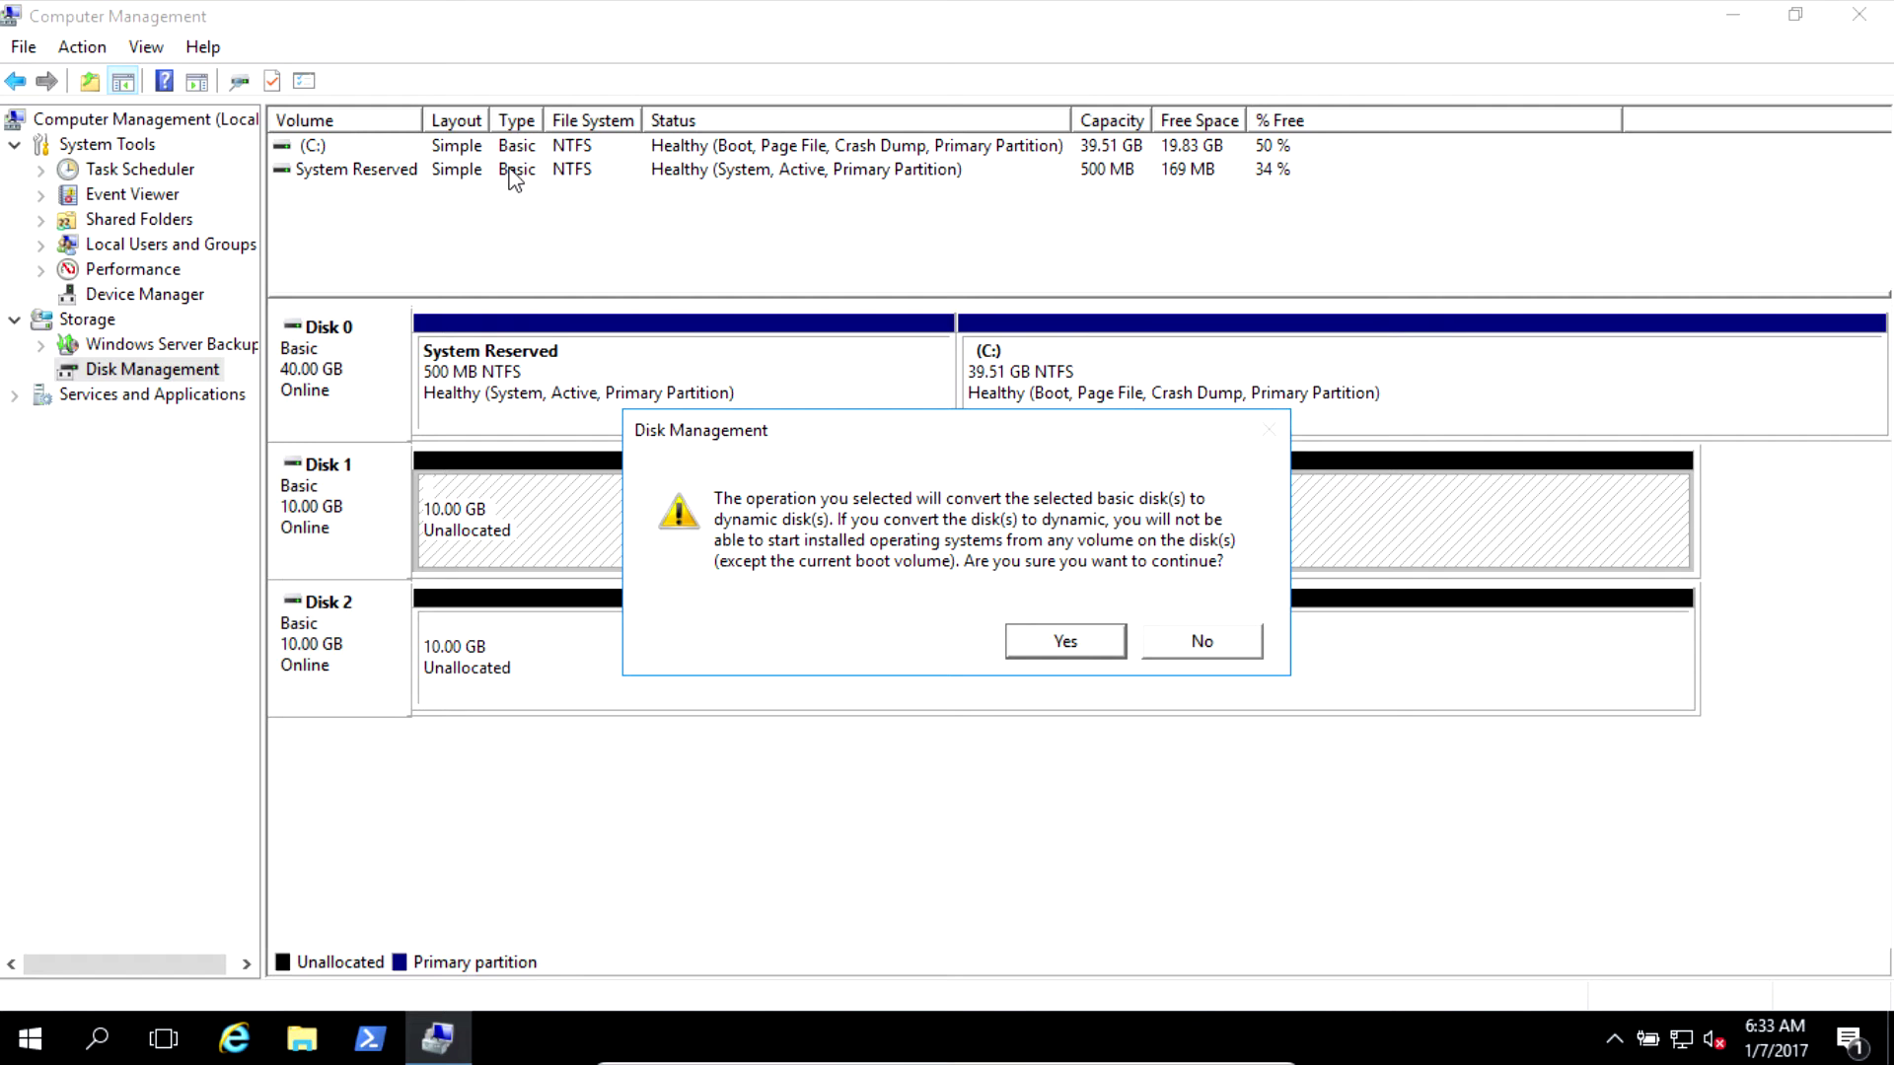
left_click(1044, 646)
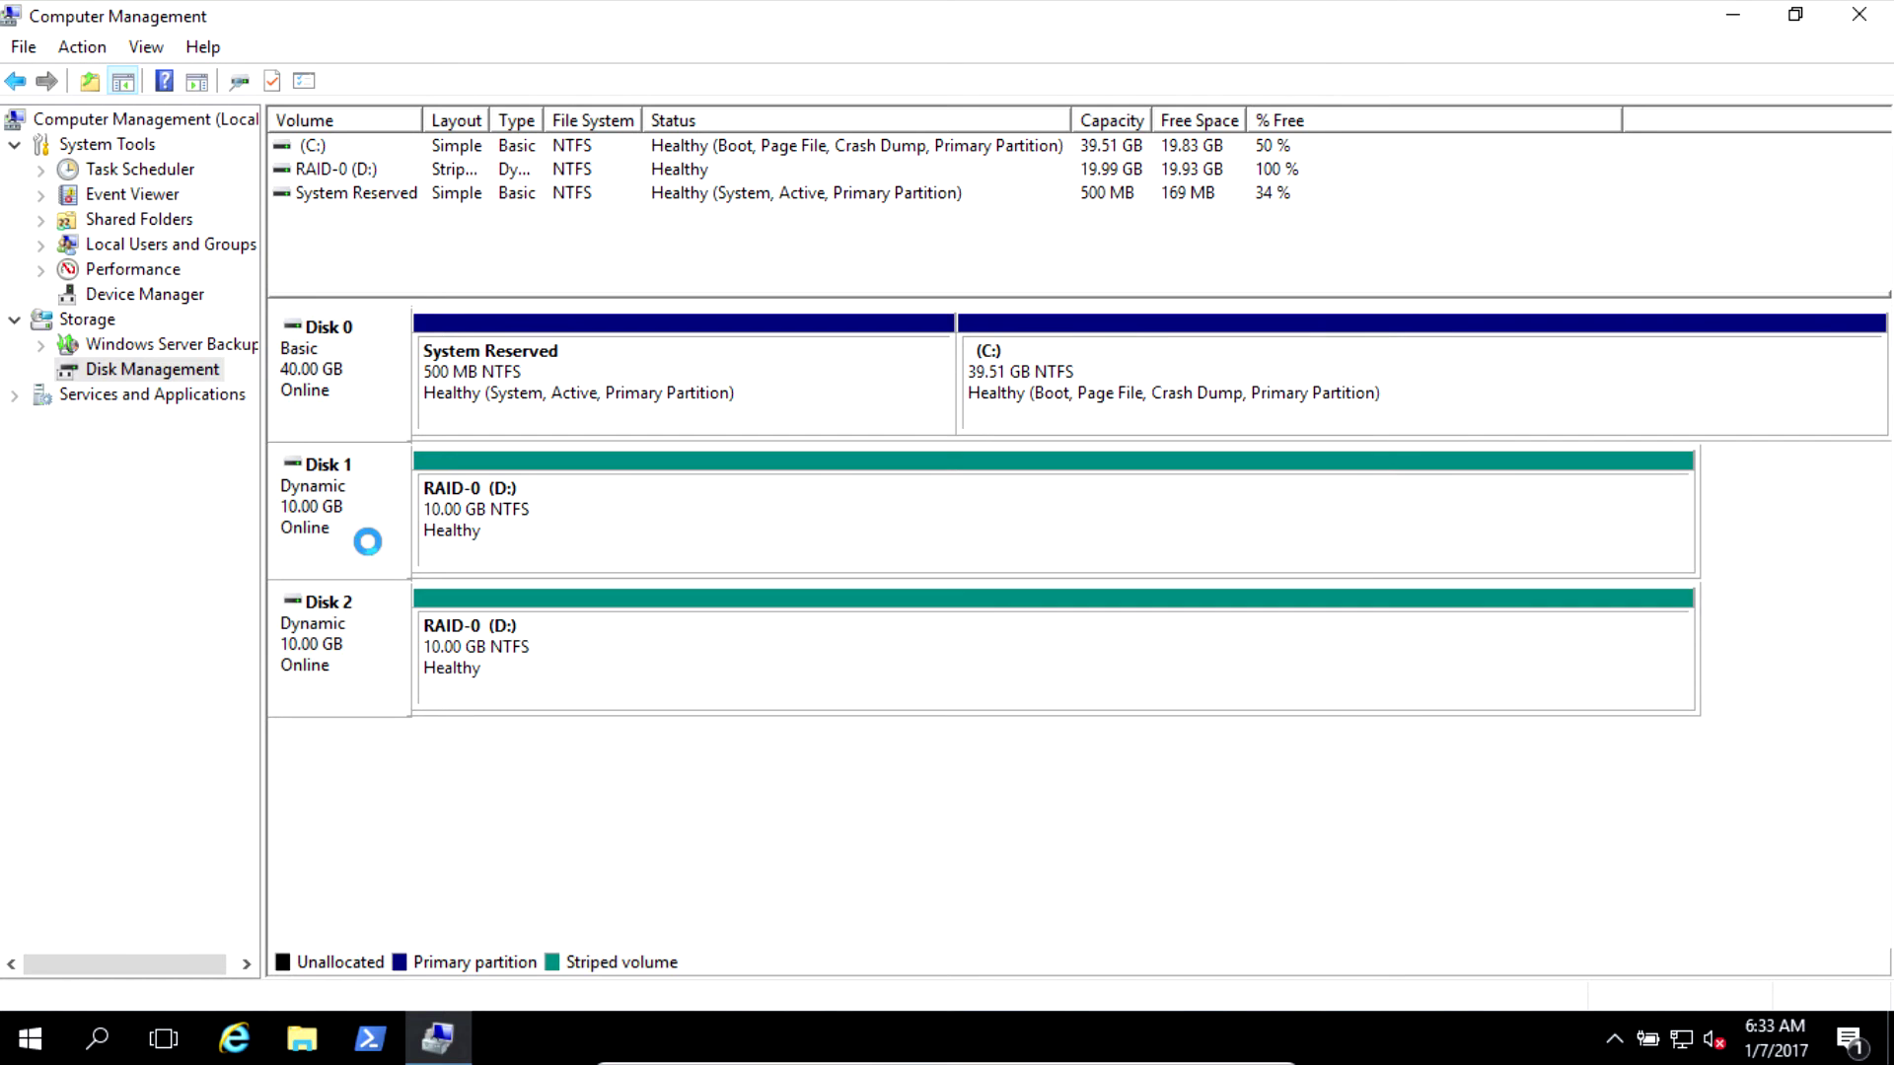
- Inspect RAID-0 (D:) on both disks with wider Layout and Type columns, then close Computer Management
left_click(347, 169)
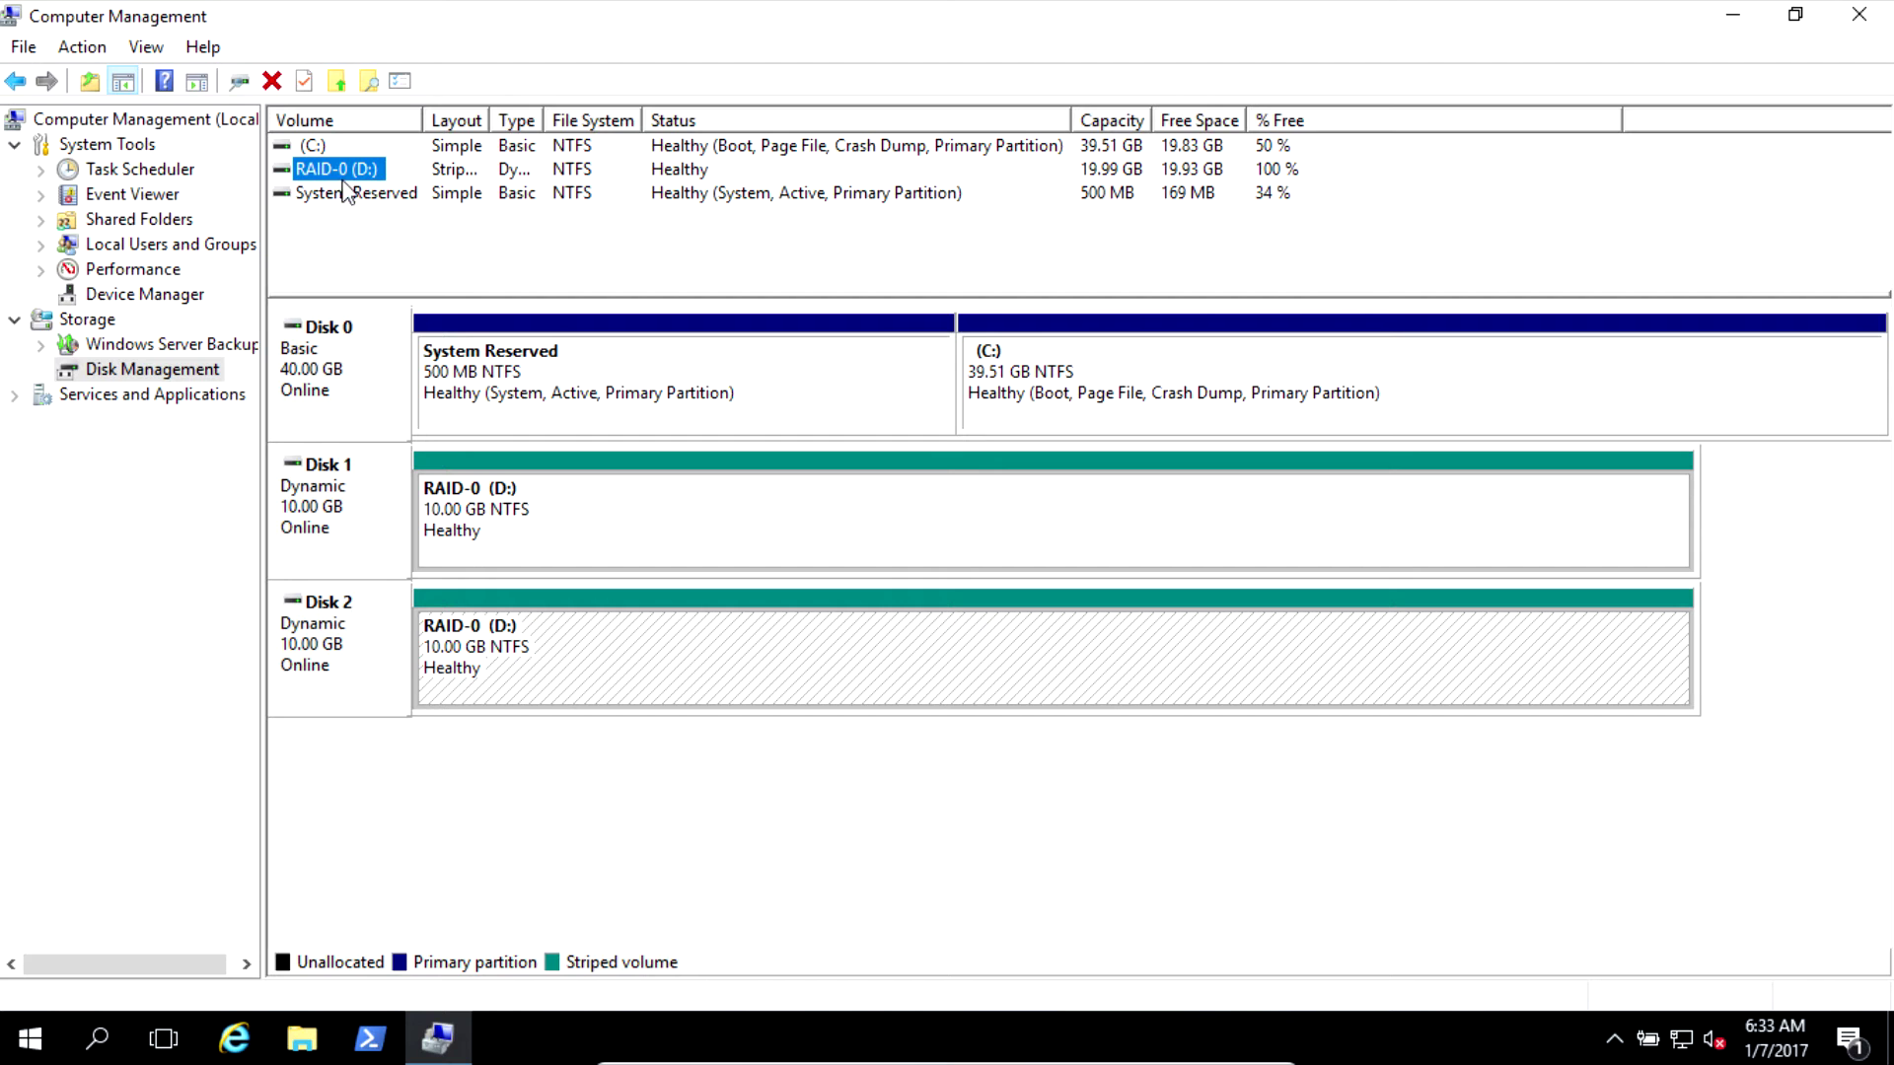
left_click_drag(495, 119, 556, 118)
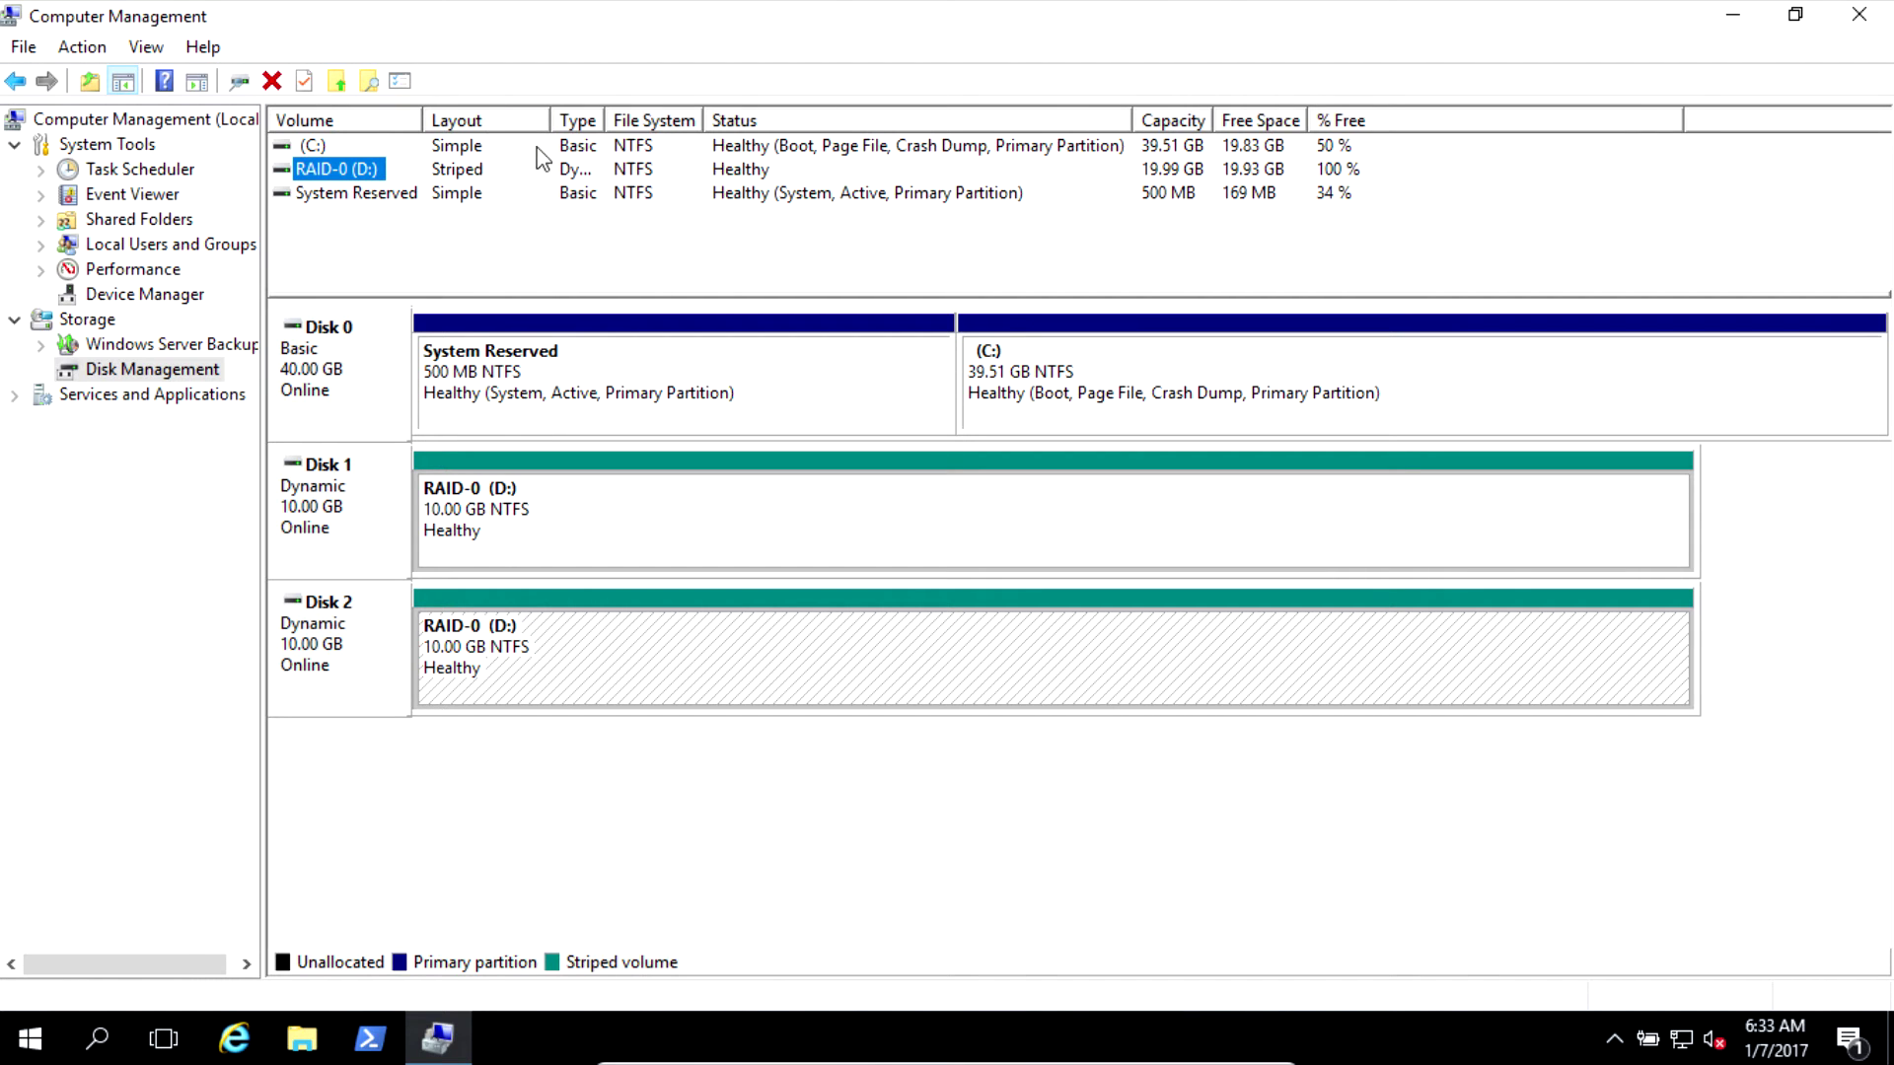
left_click(462, 174)
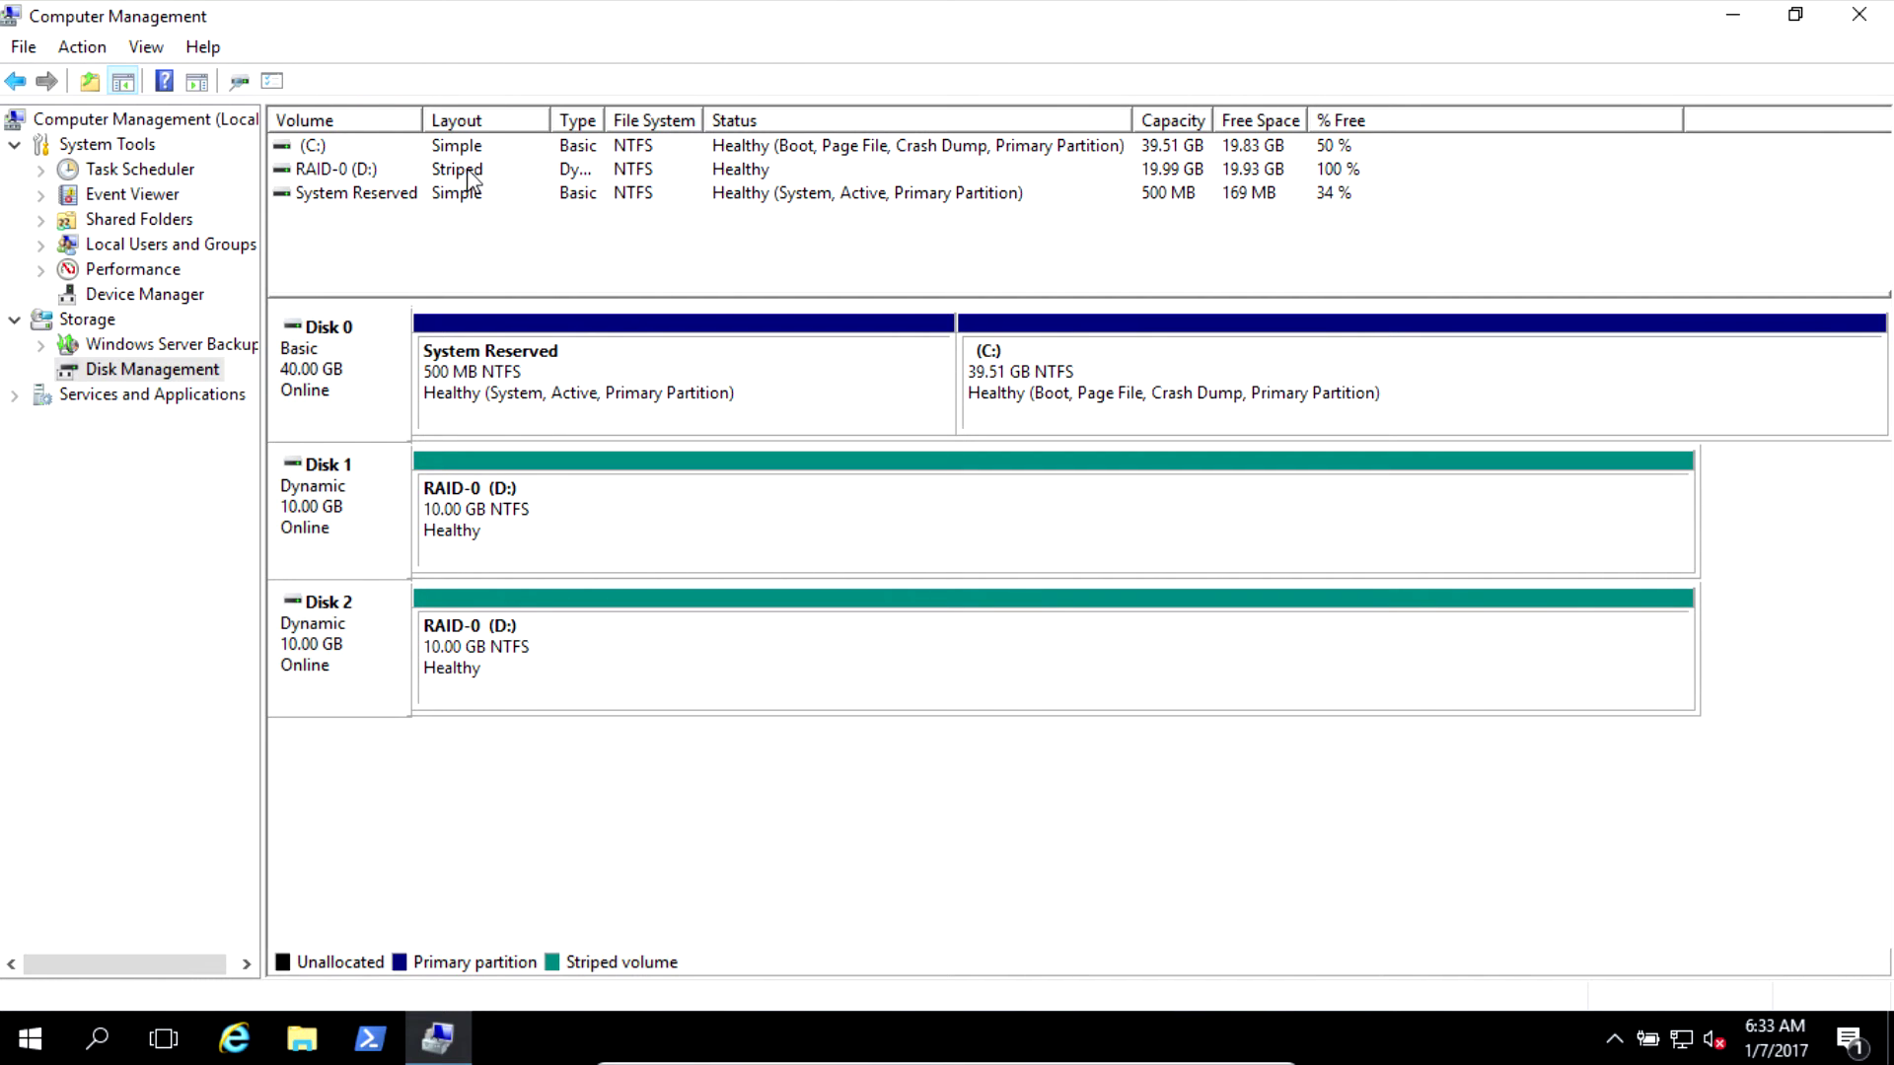
left_click_drag(603, 119, 655, 124)
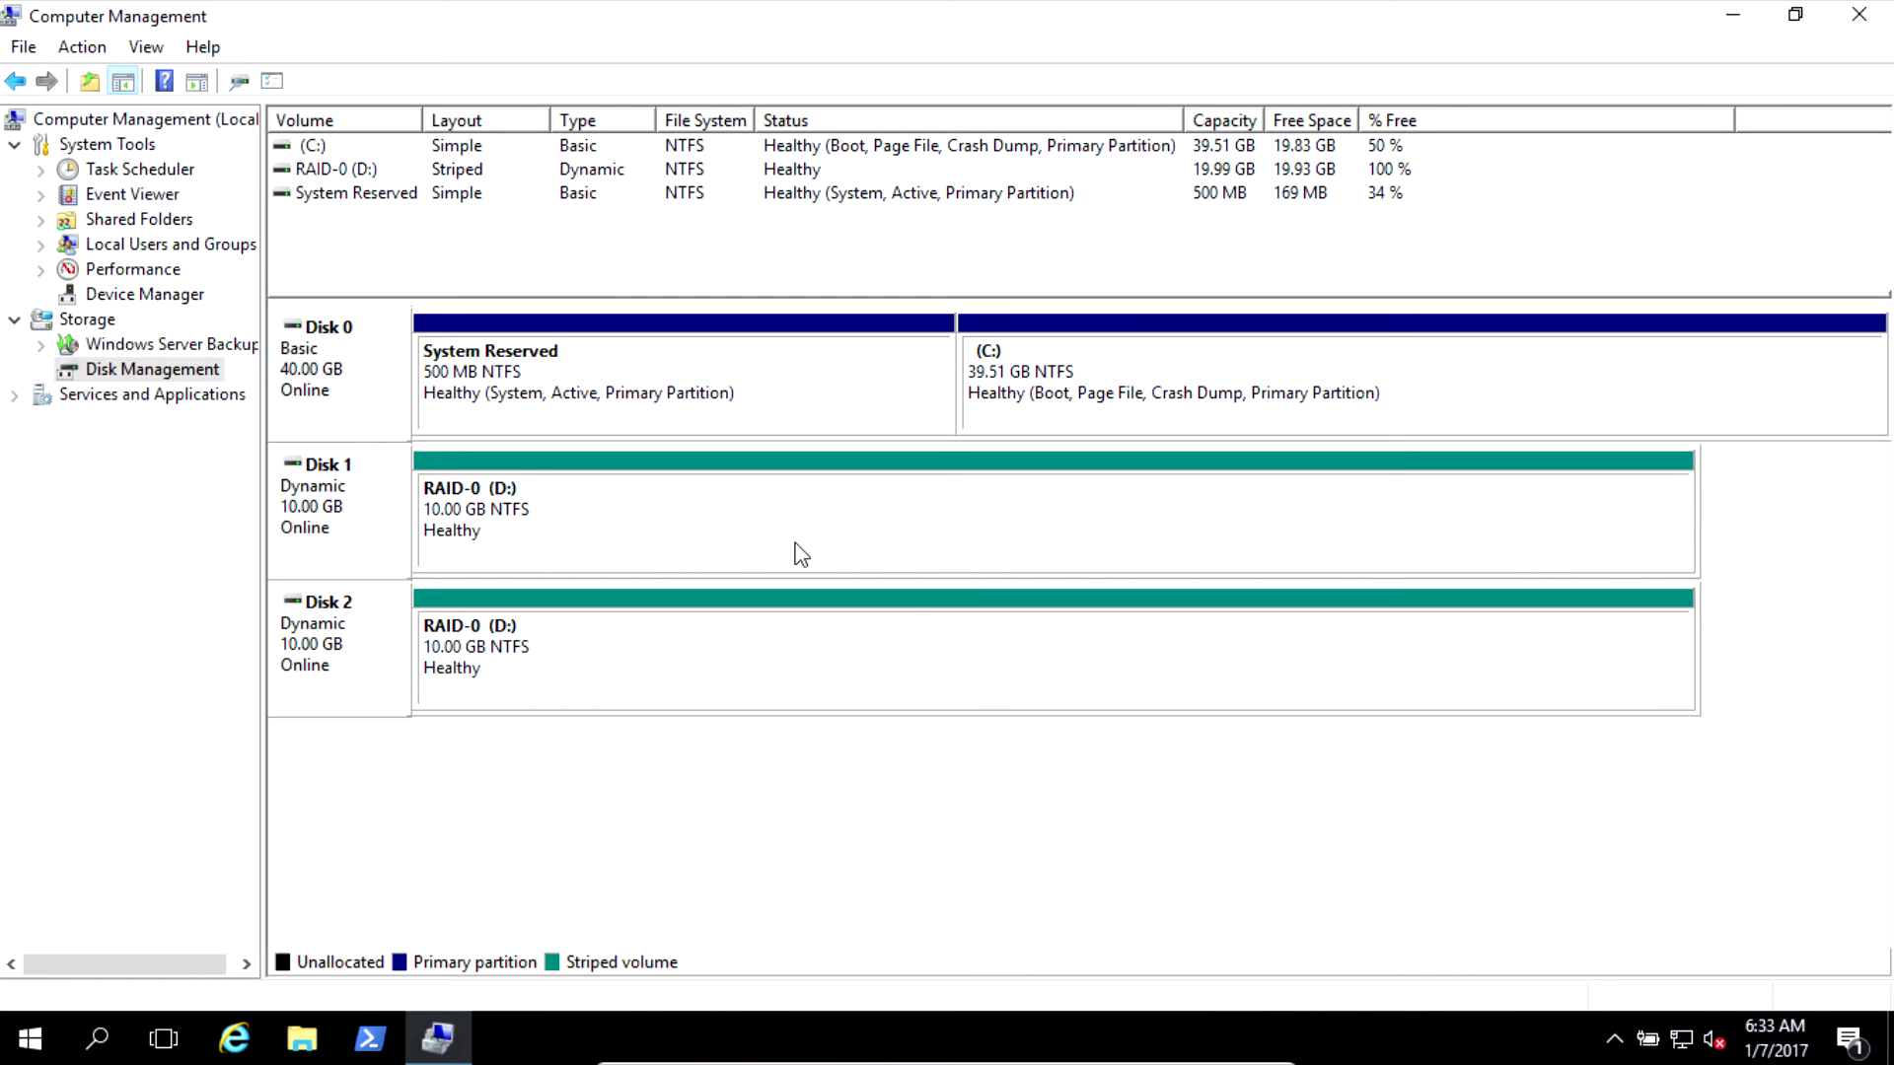
left_click(710, 639)
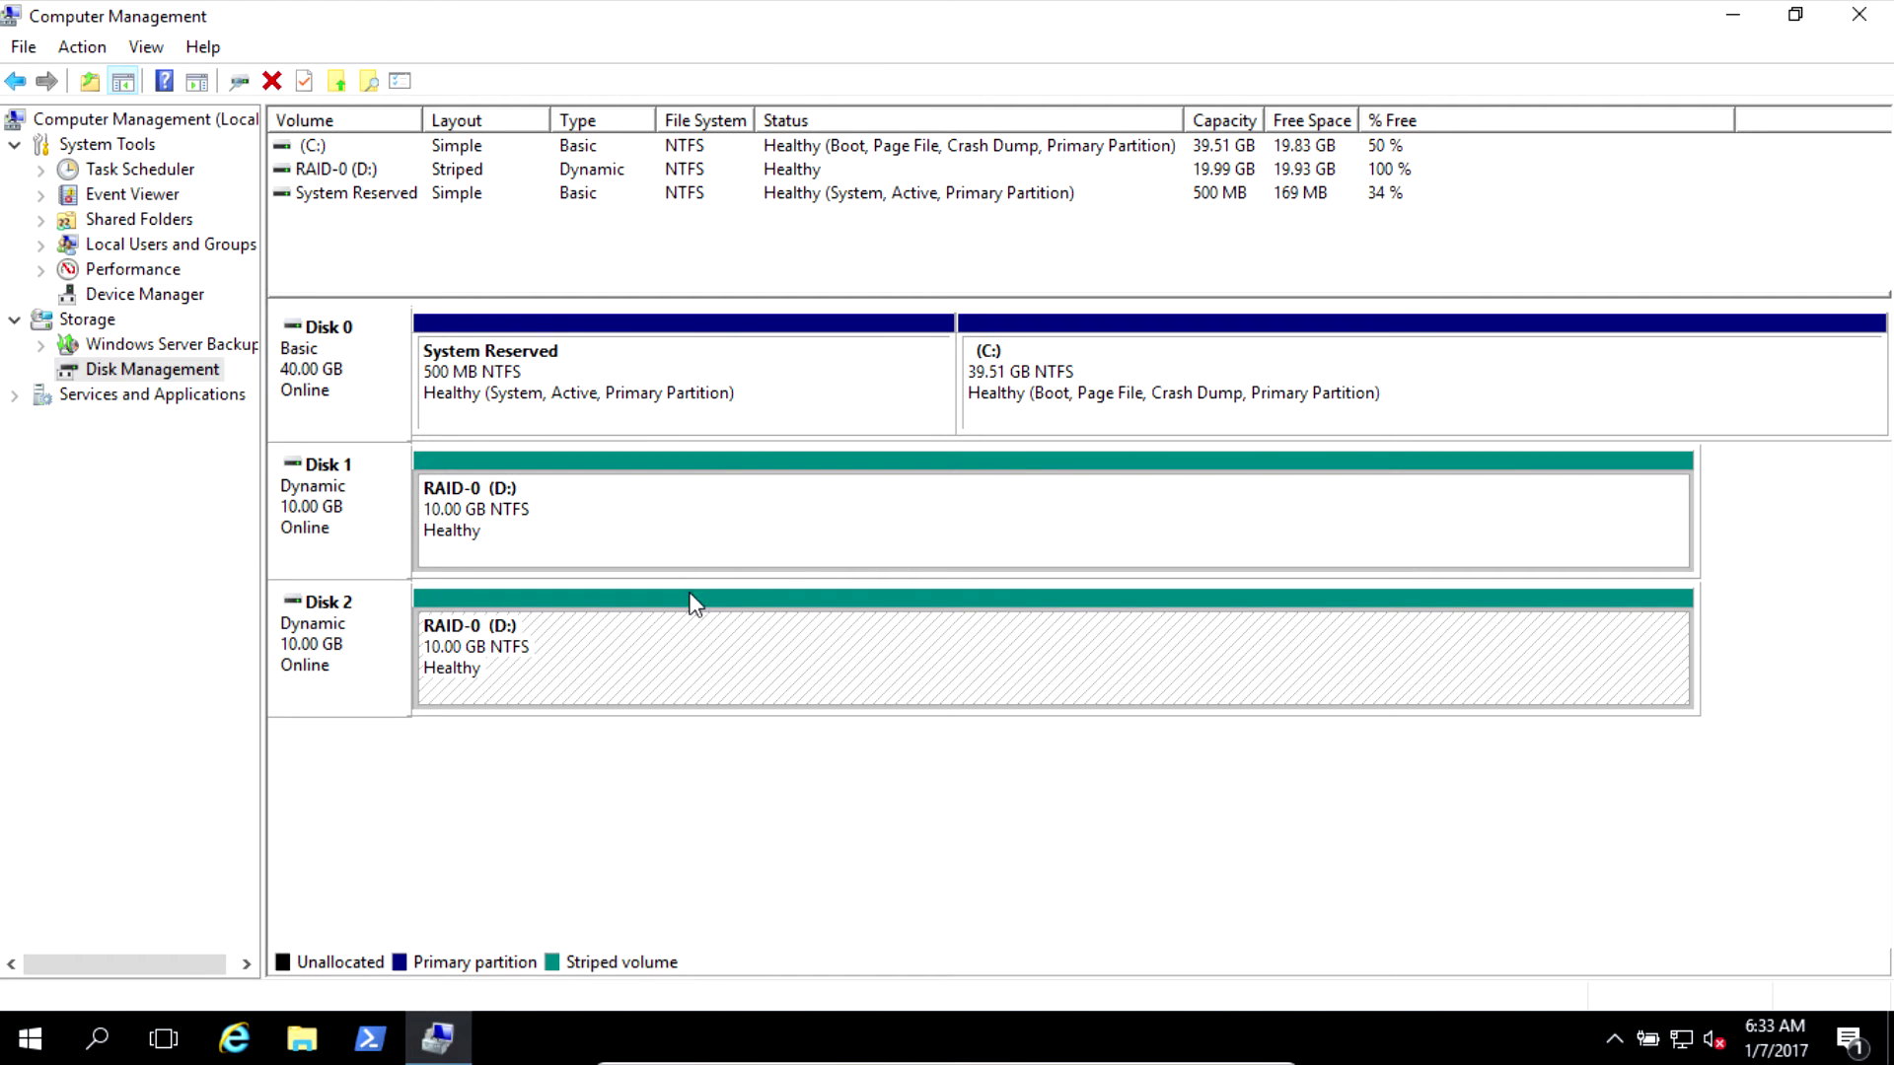
left_click(723, 523)
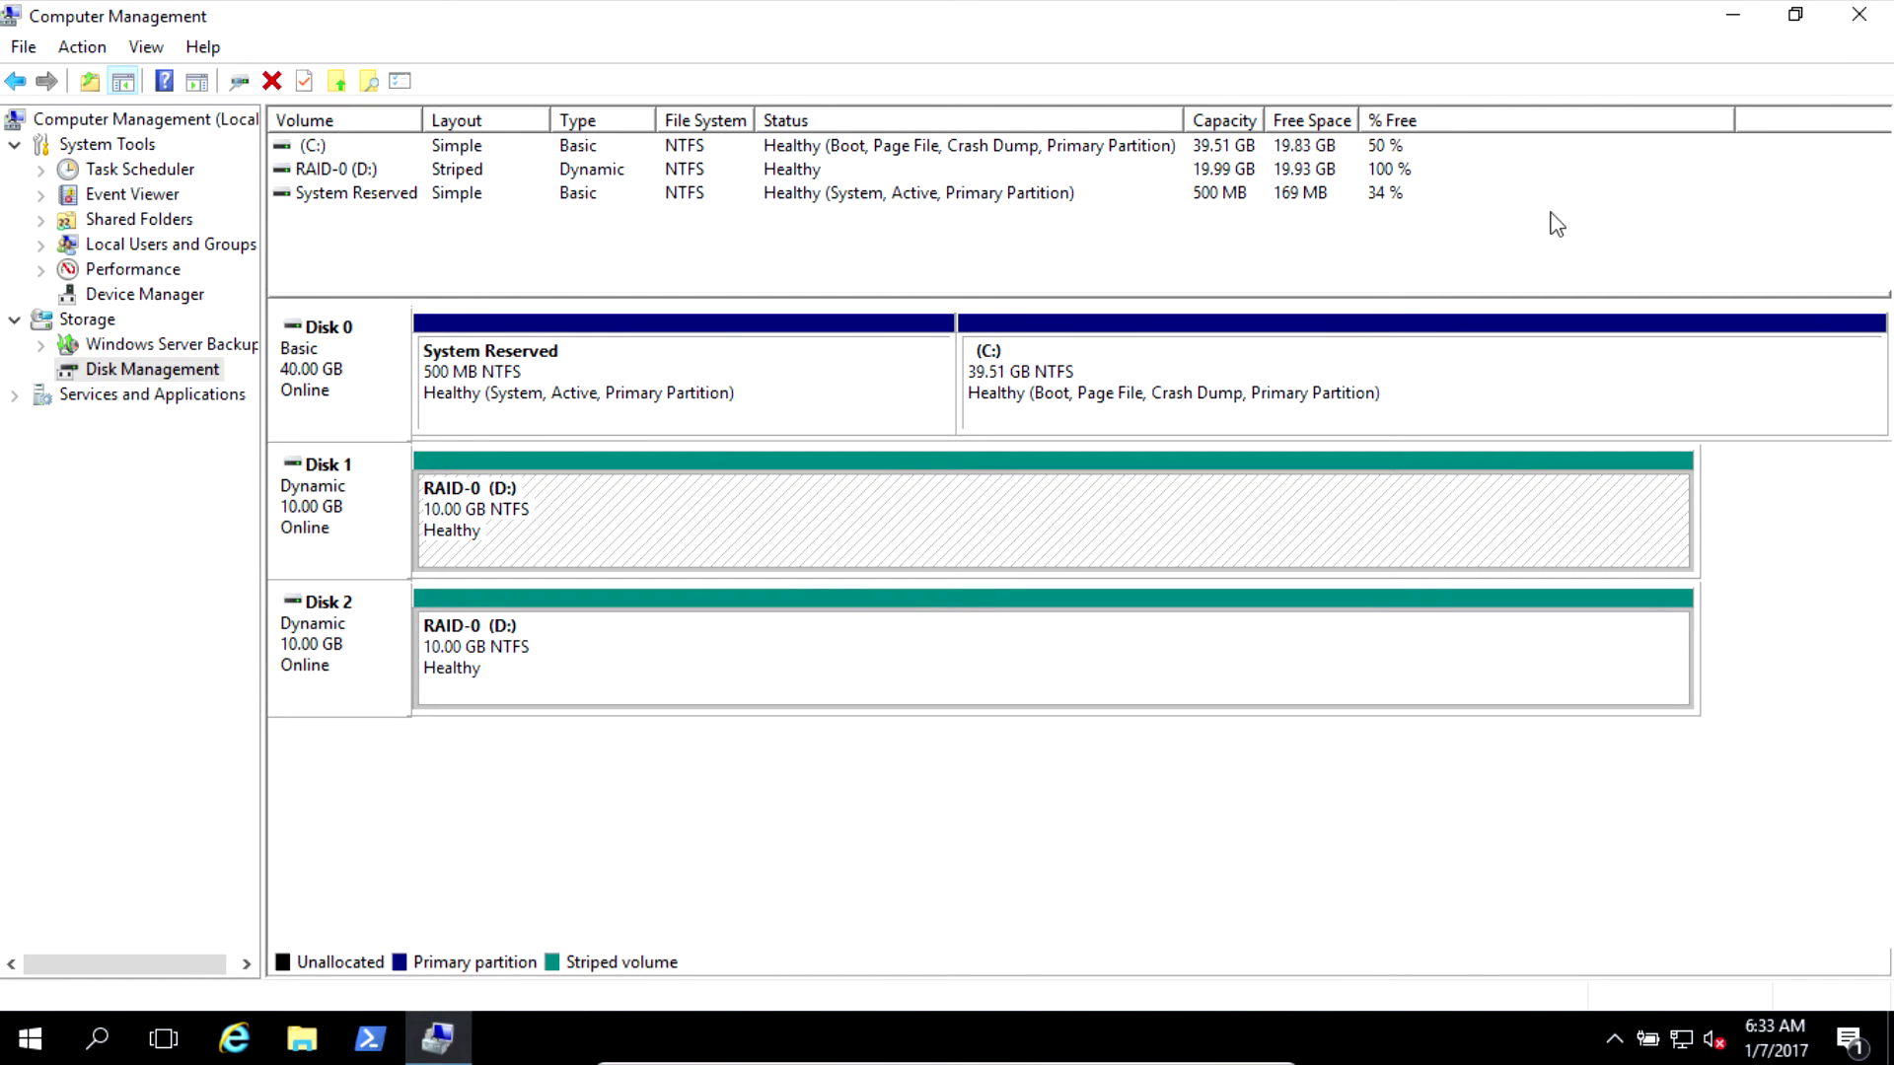
left_click(1865, 17)
- Rename the RAID-0 (D:) drive to MyGames in This PC, approving the administrator prompt
double_click(57, 73)
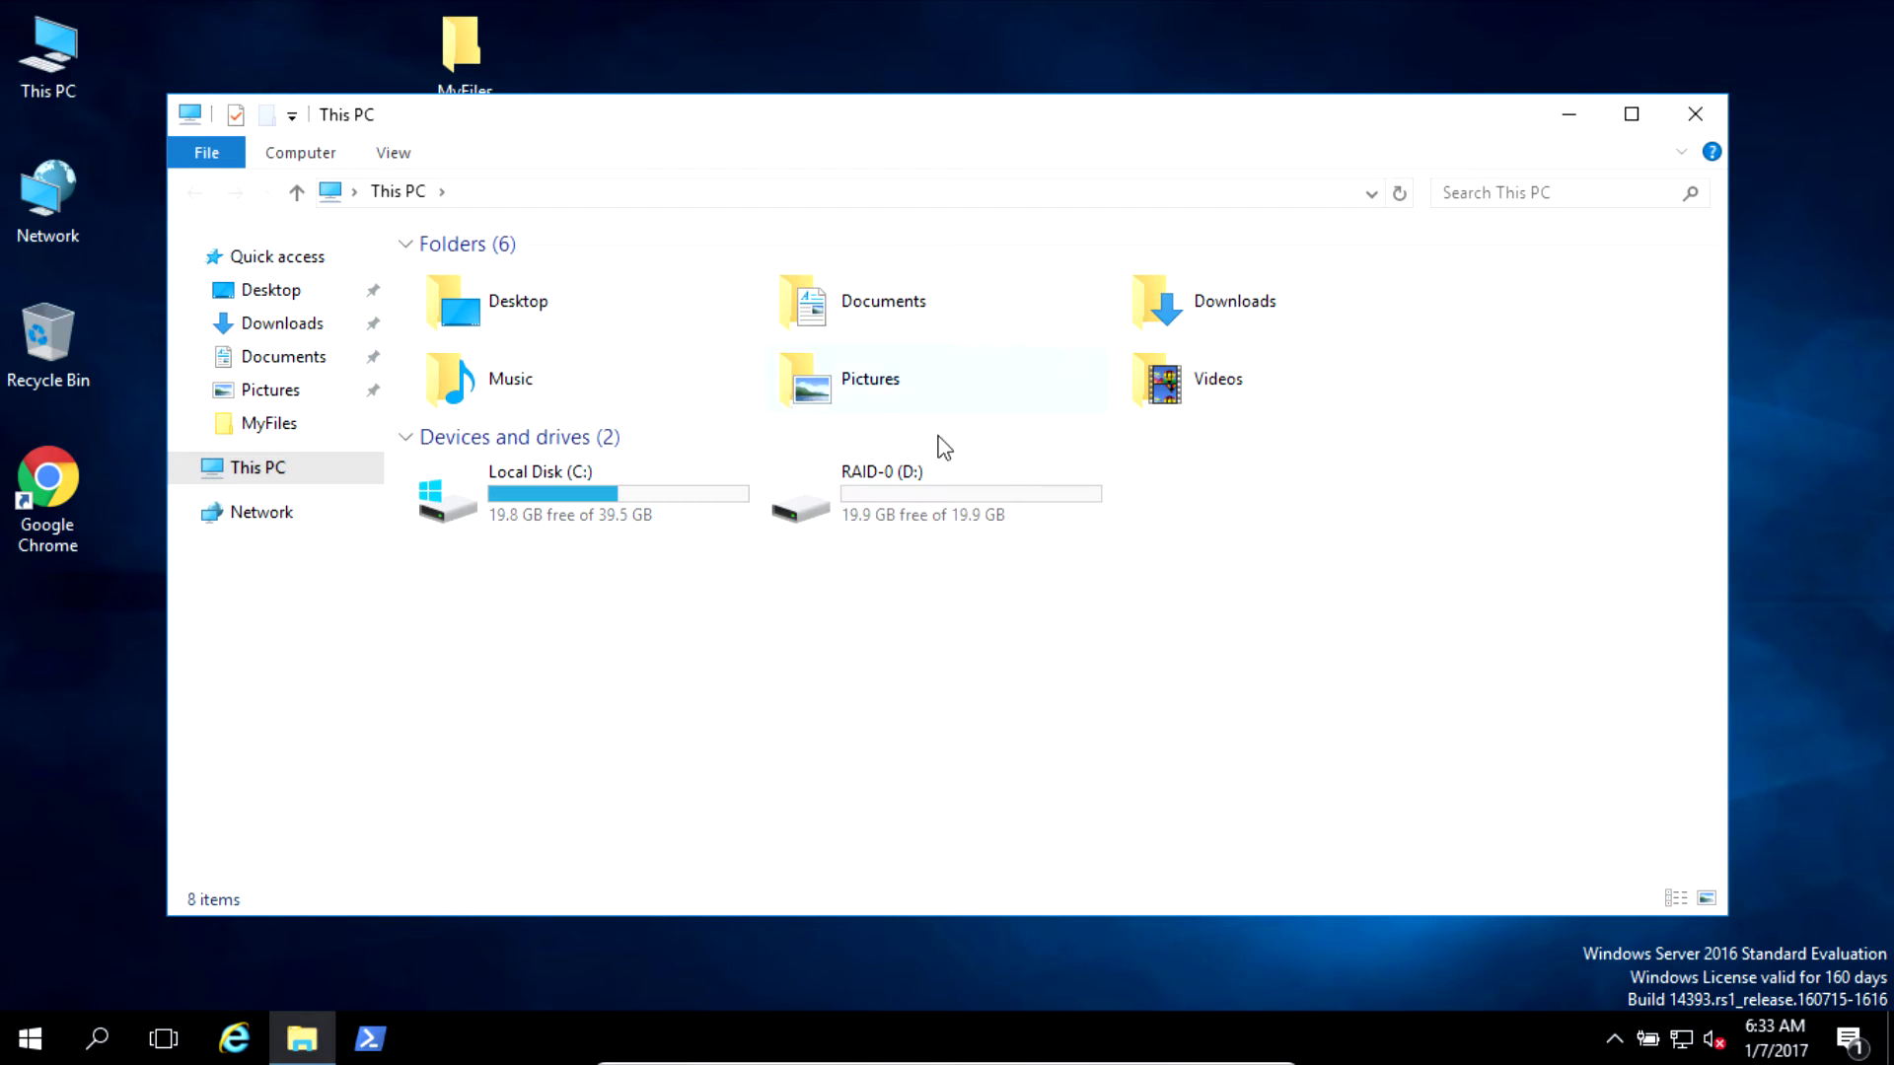
left_click(977, 491)
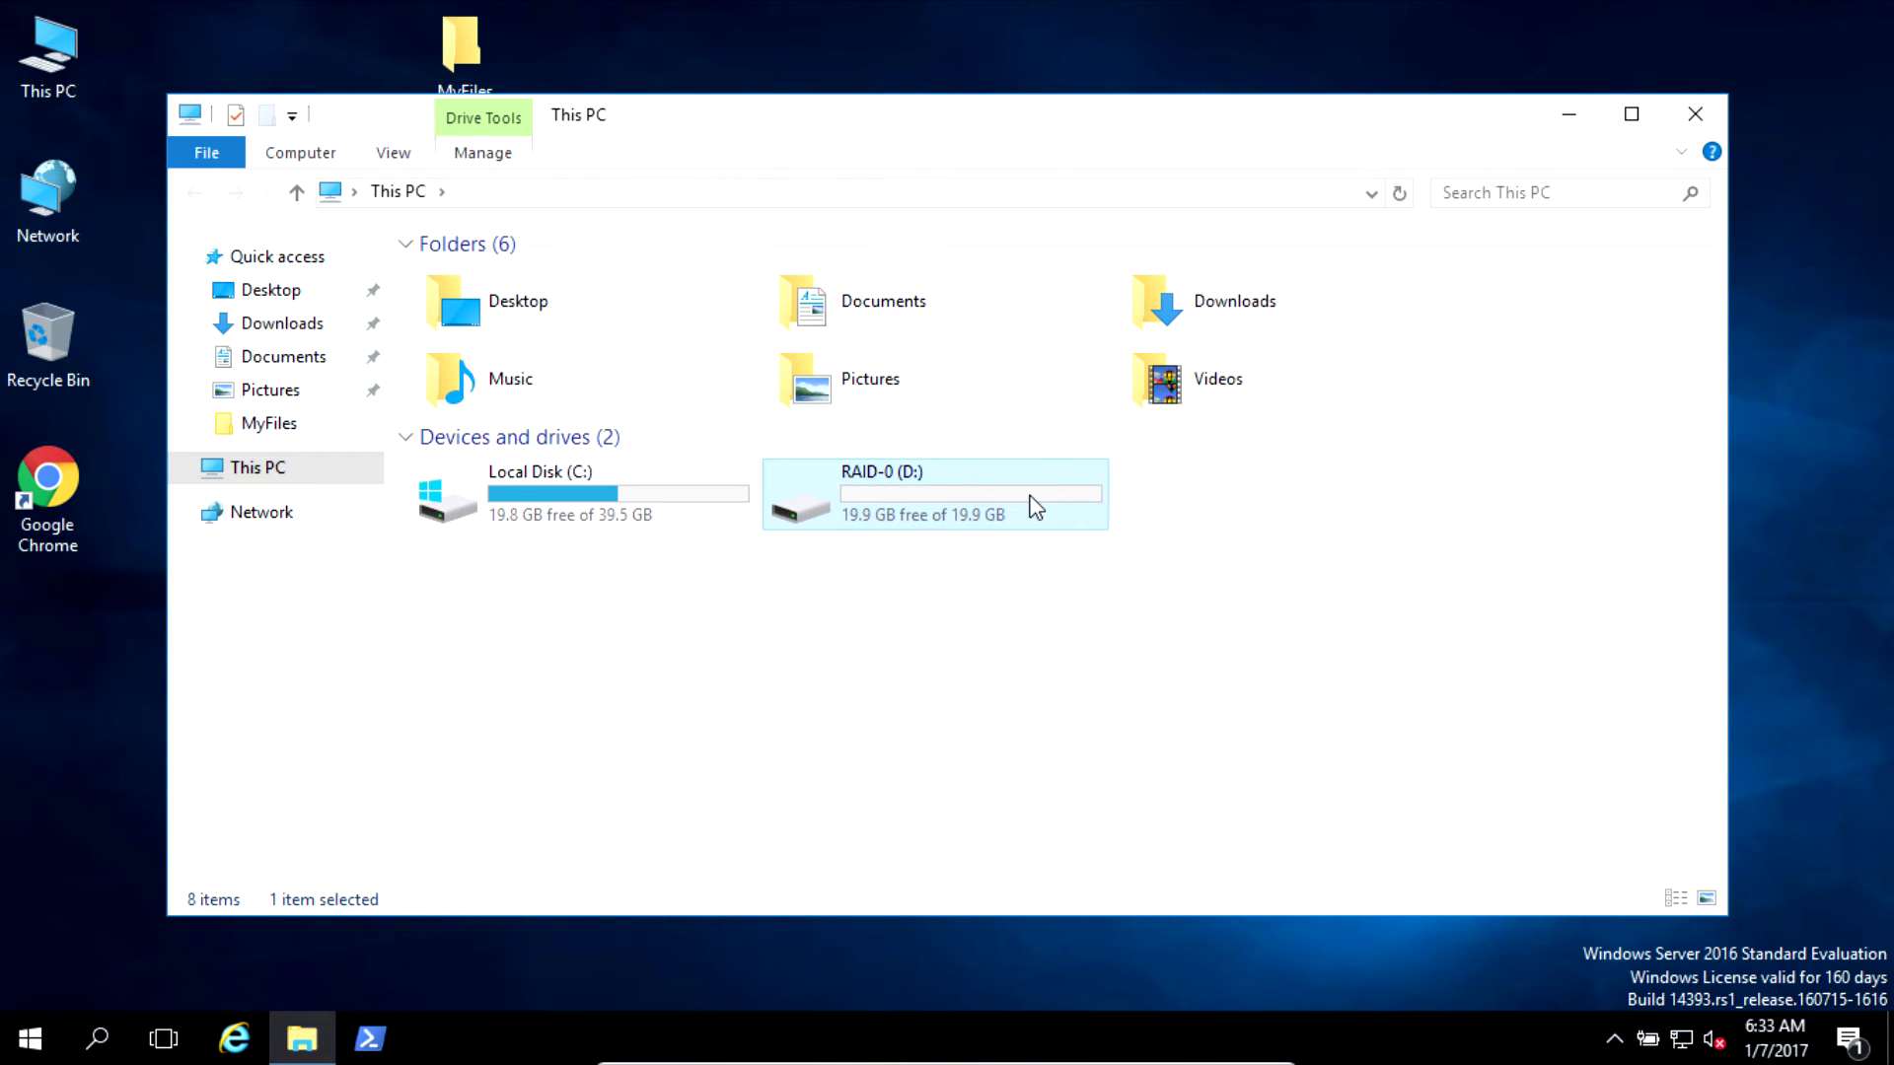
double_click(1027, 507)
left_click(399, 191)
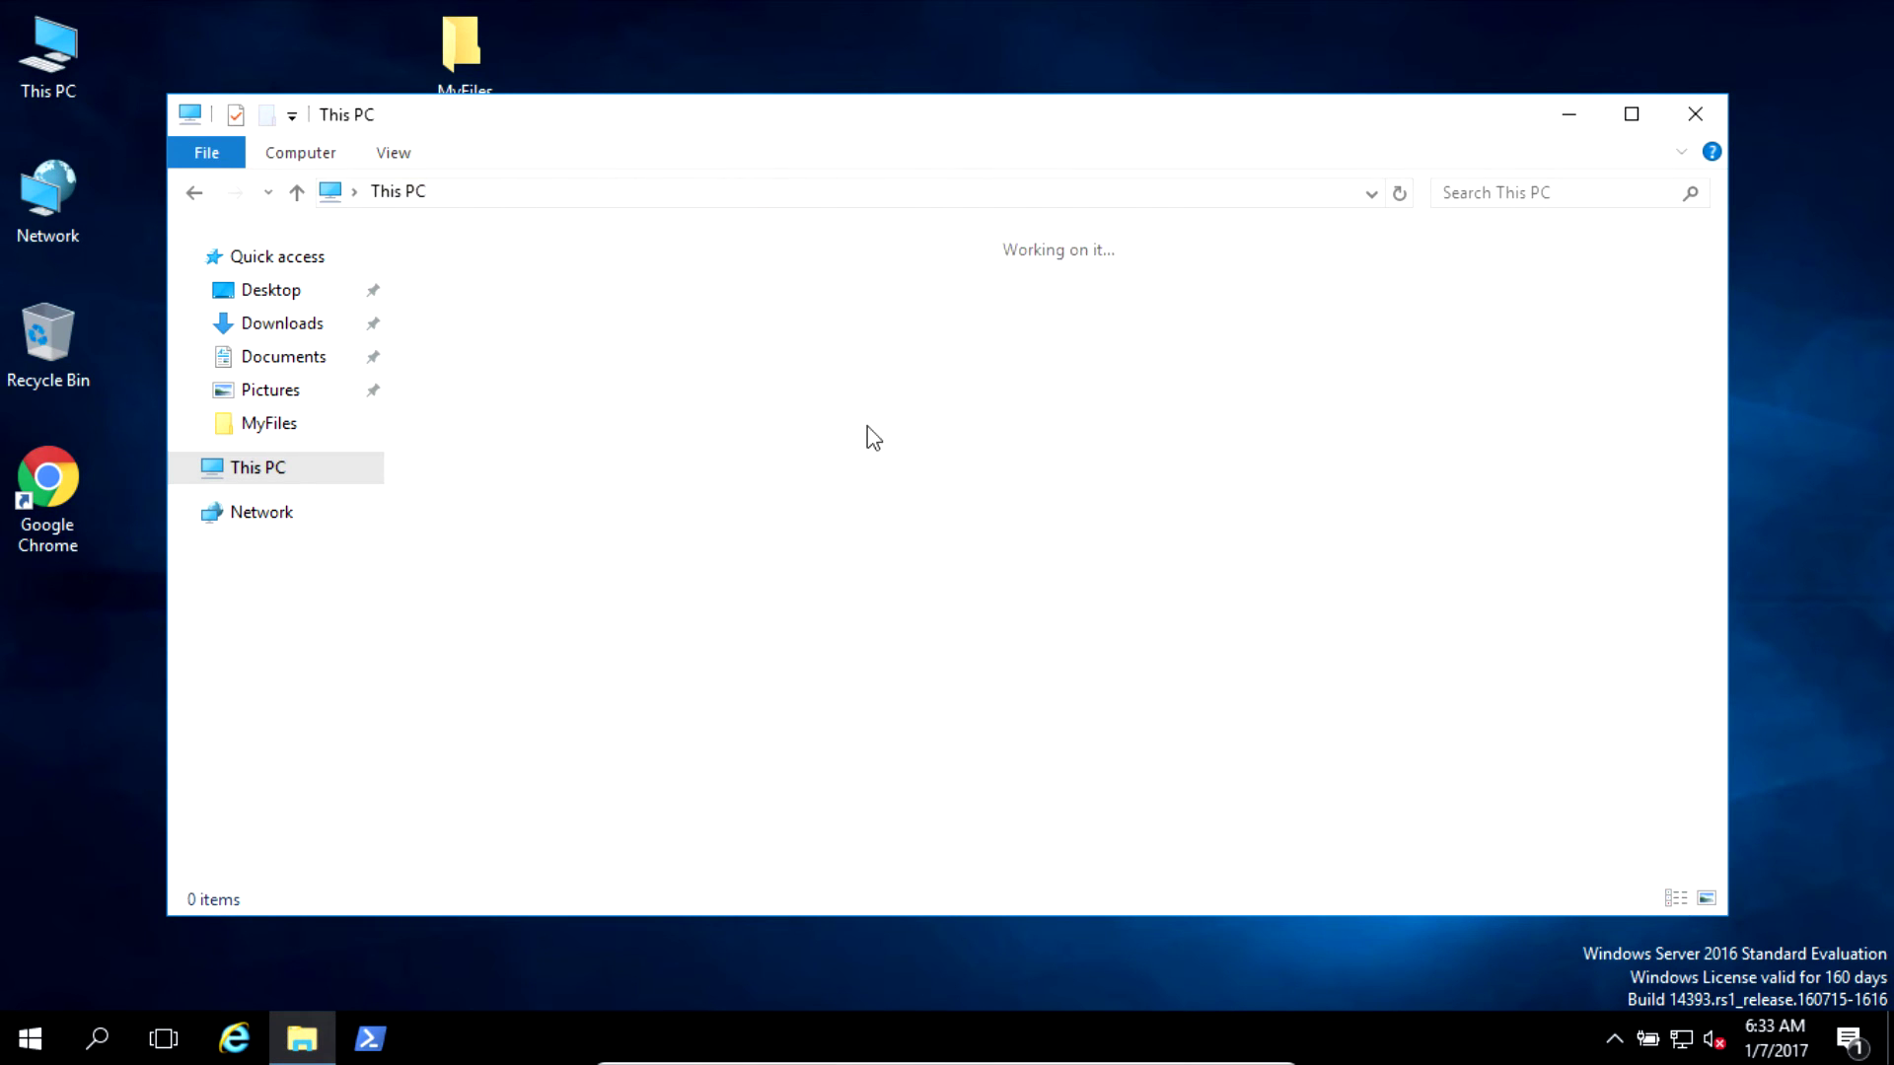
left_click(896, 484)
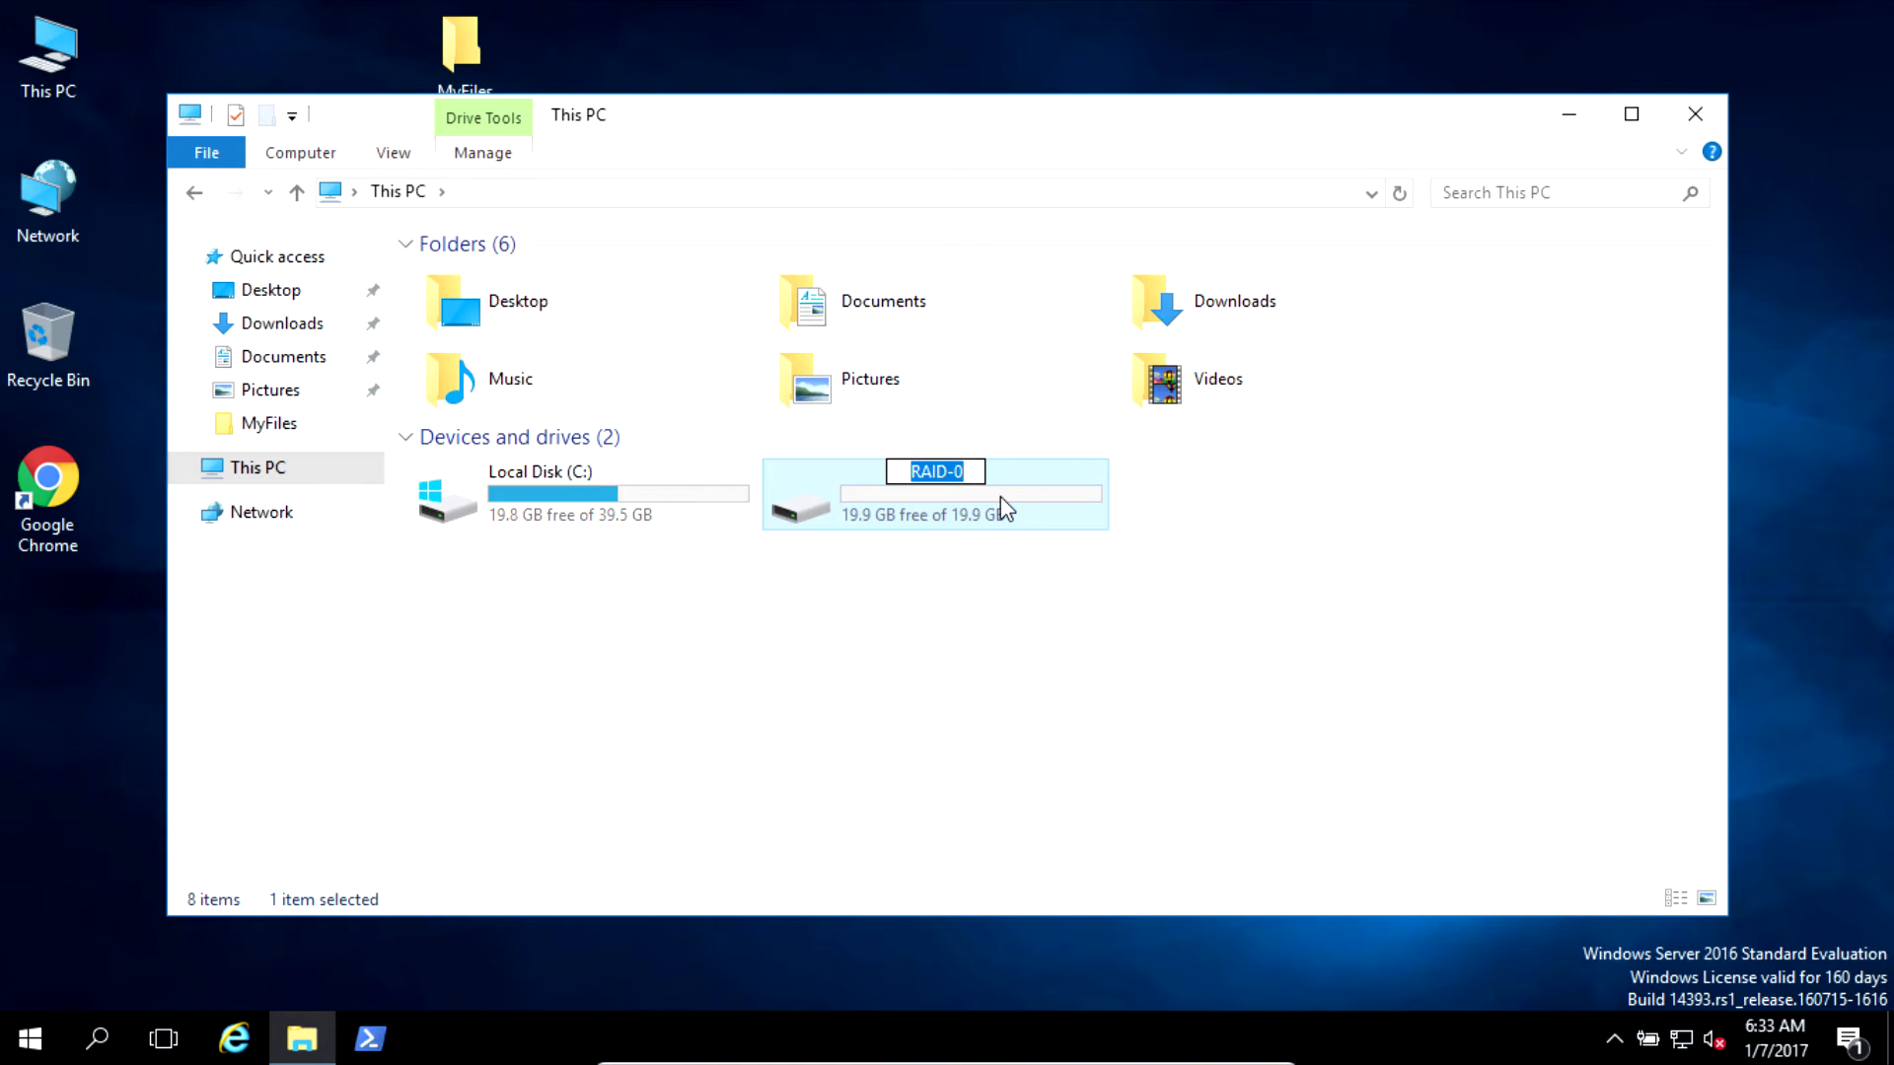
type("MyGames")
key("Return")
left_click(985, 543)
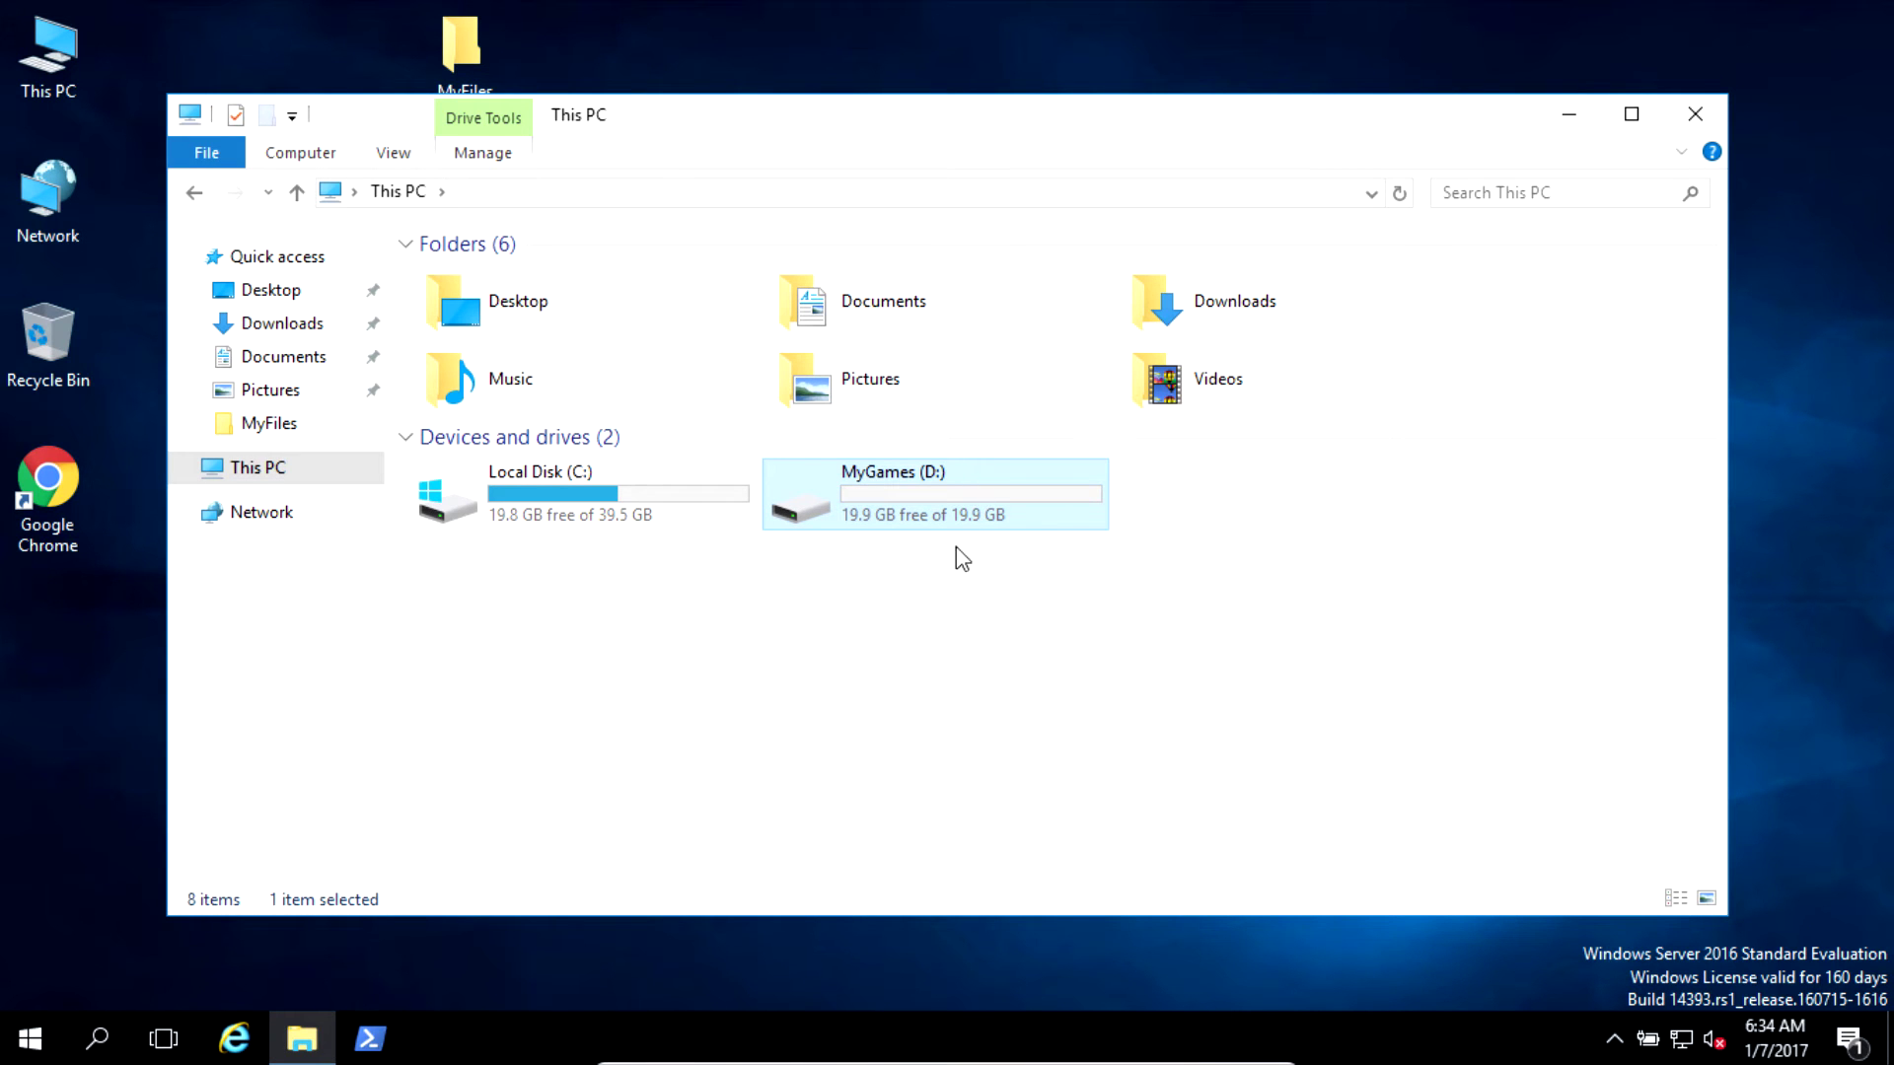
- Copy the WindowsXPPro-English disc image from the MyFiles folder
double_click(890, 480)
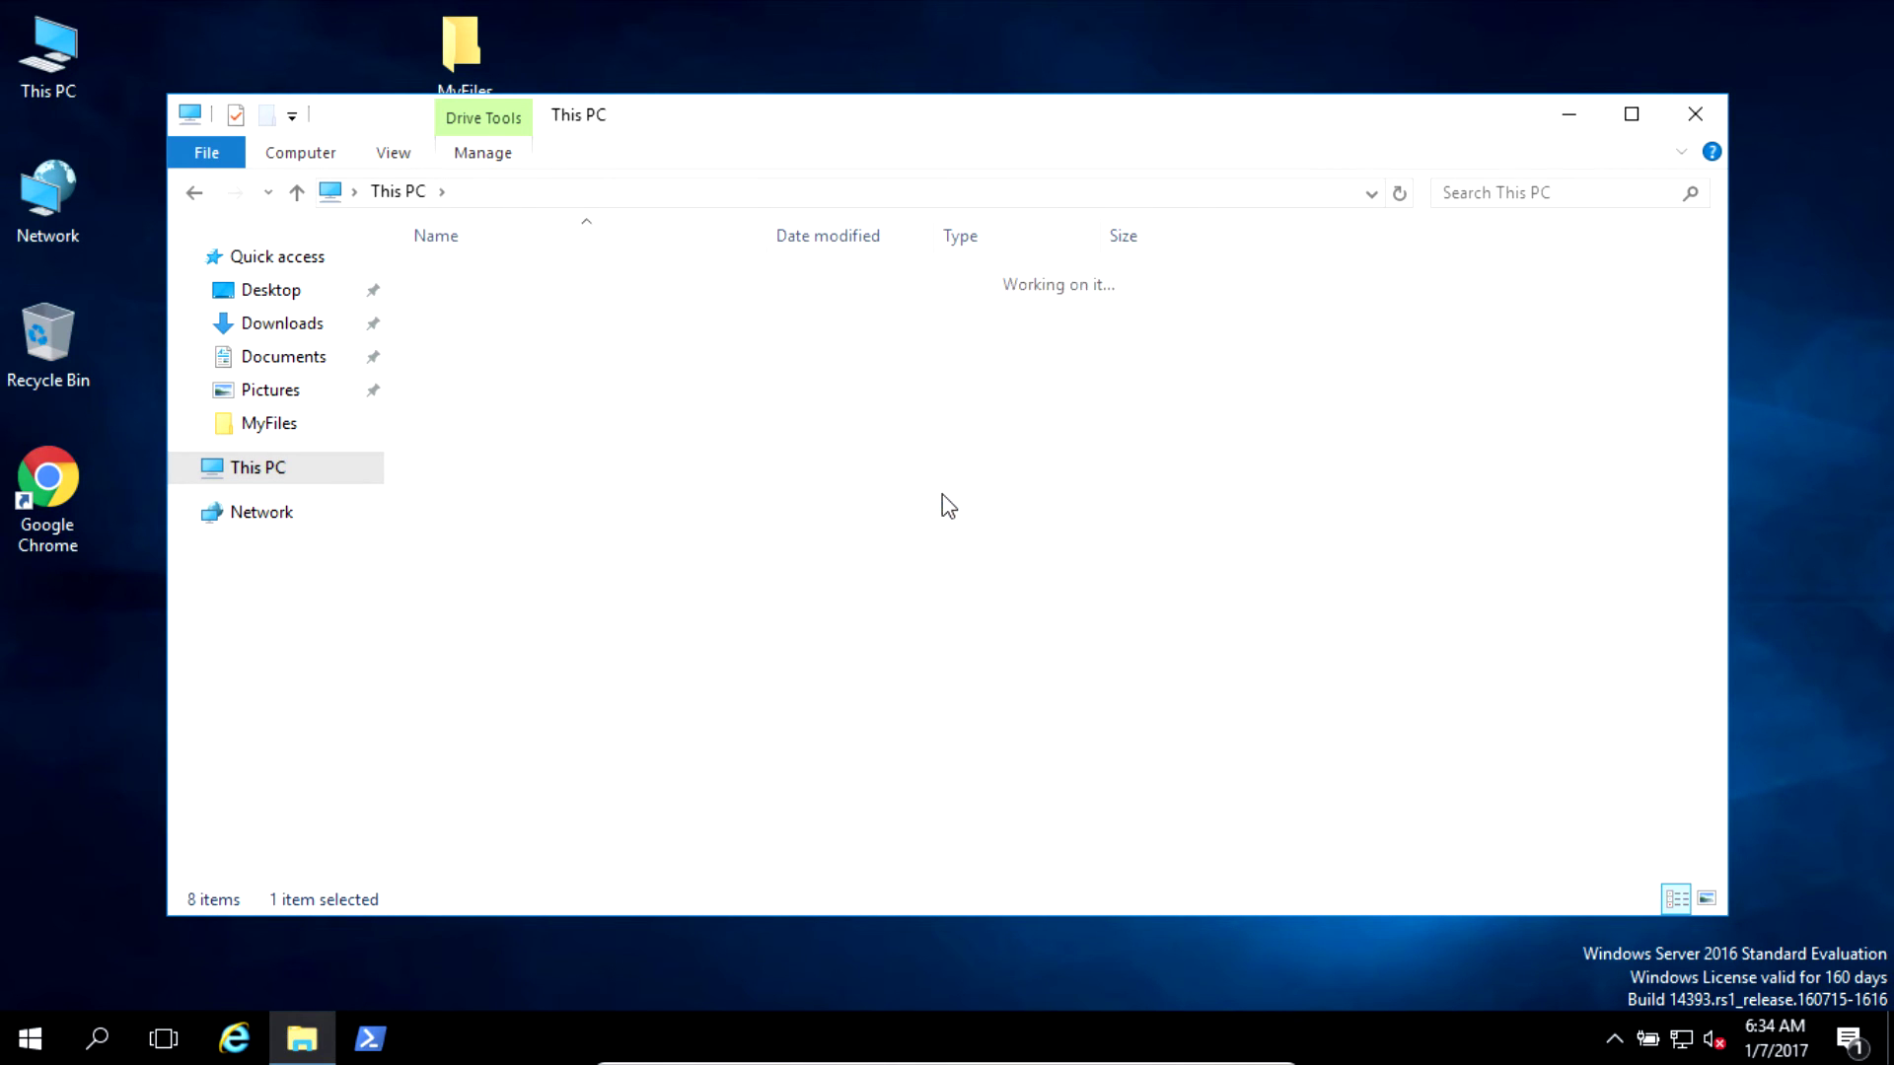
double_click(459, 33)
right_click(543, 372)
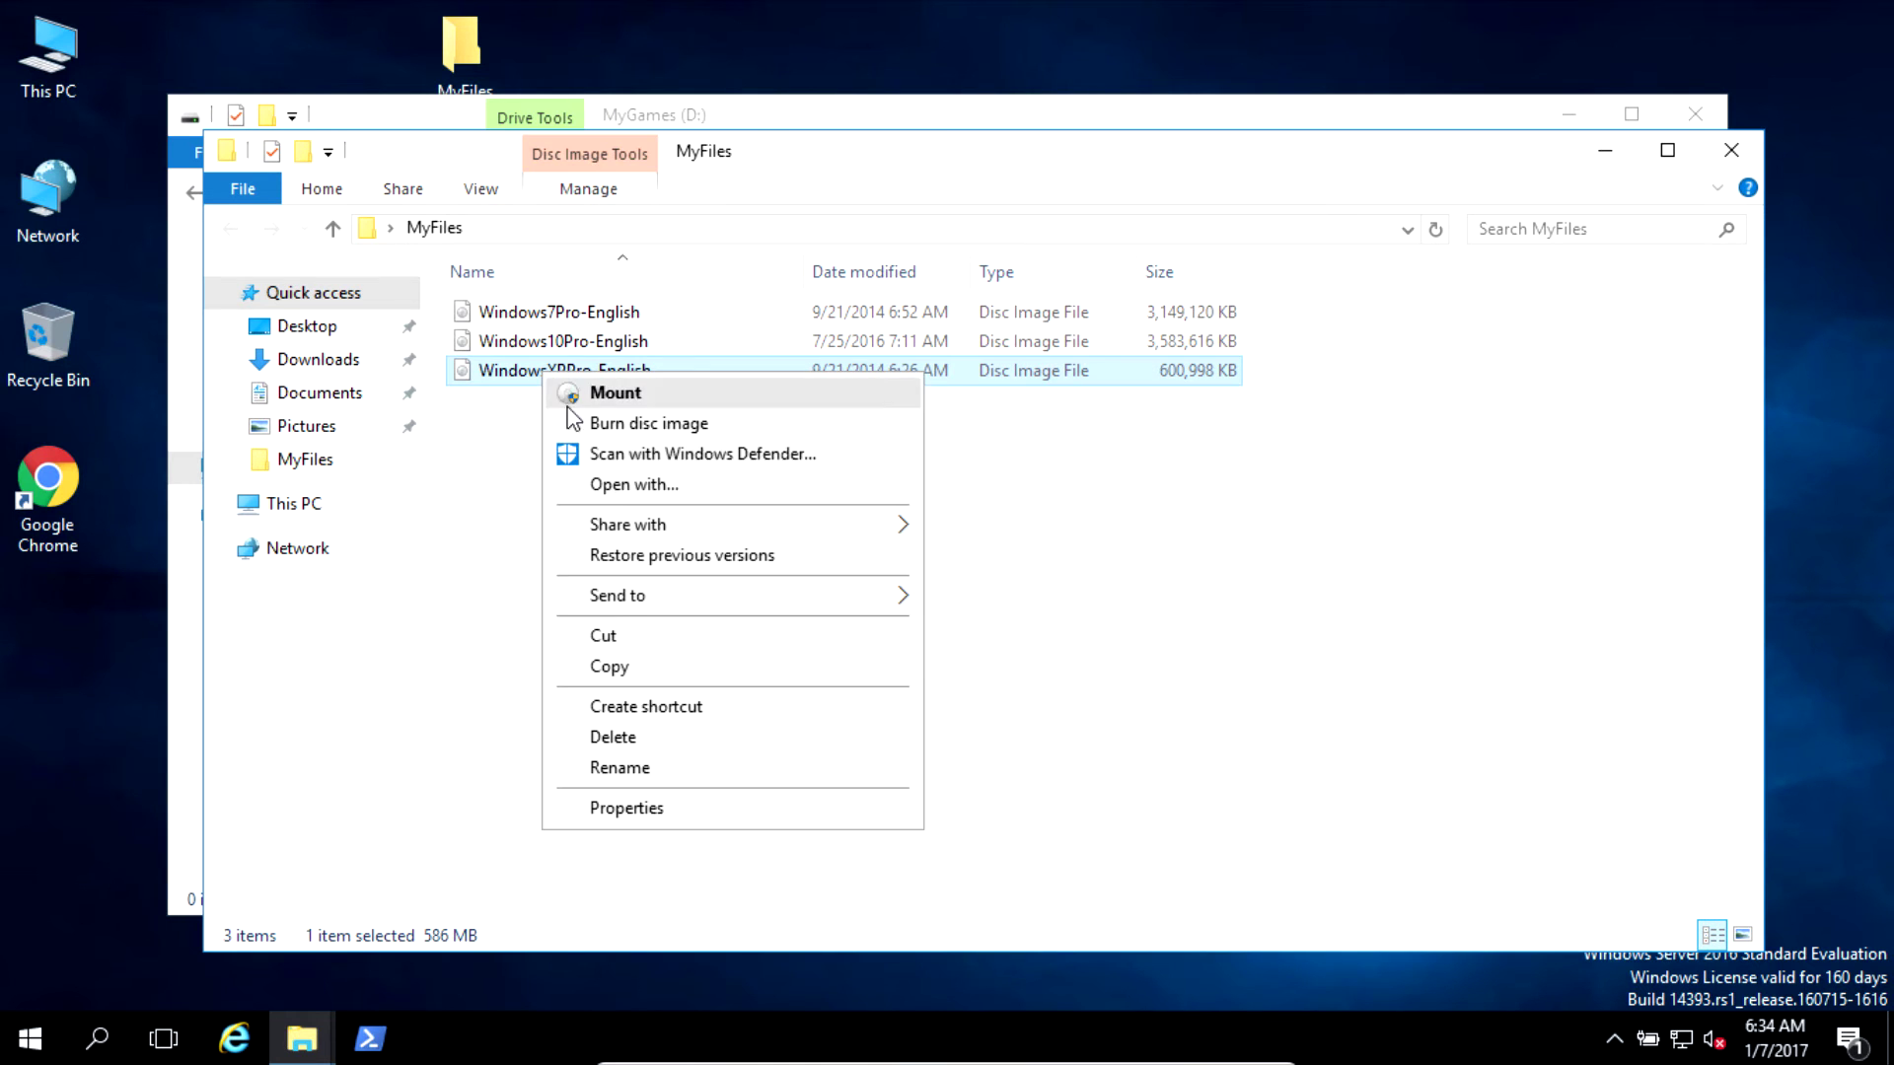
left_click(666, 669)
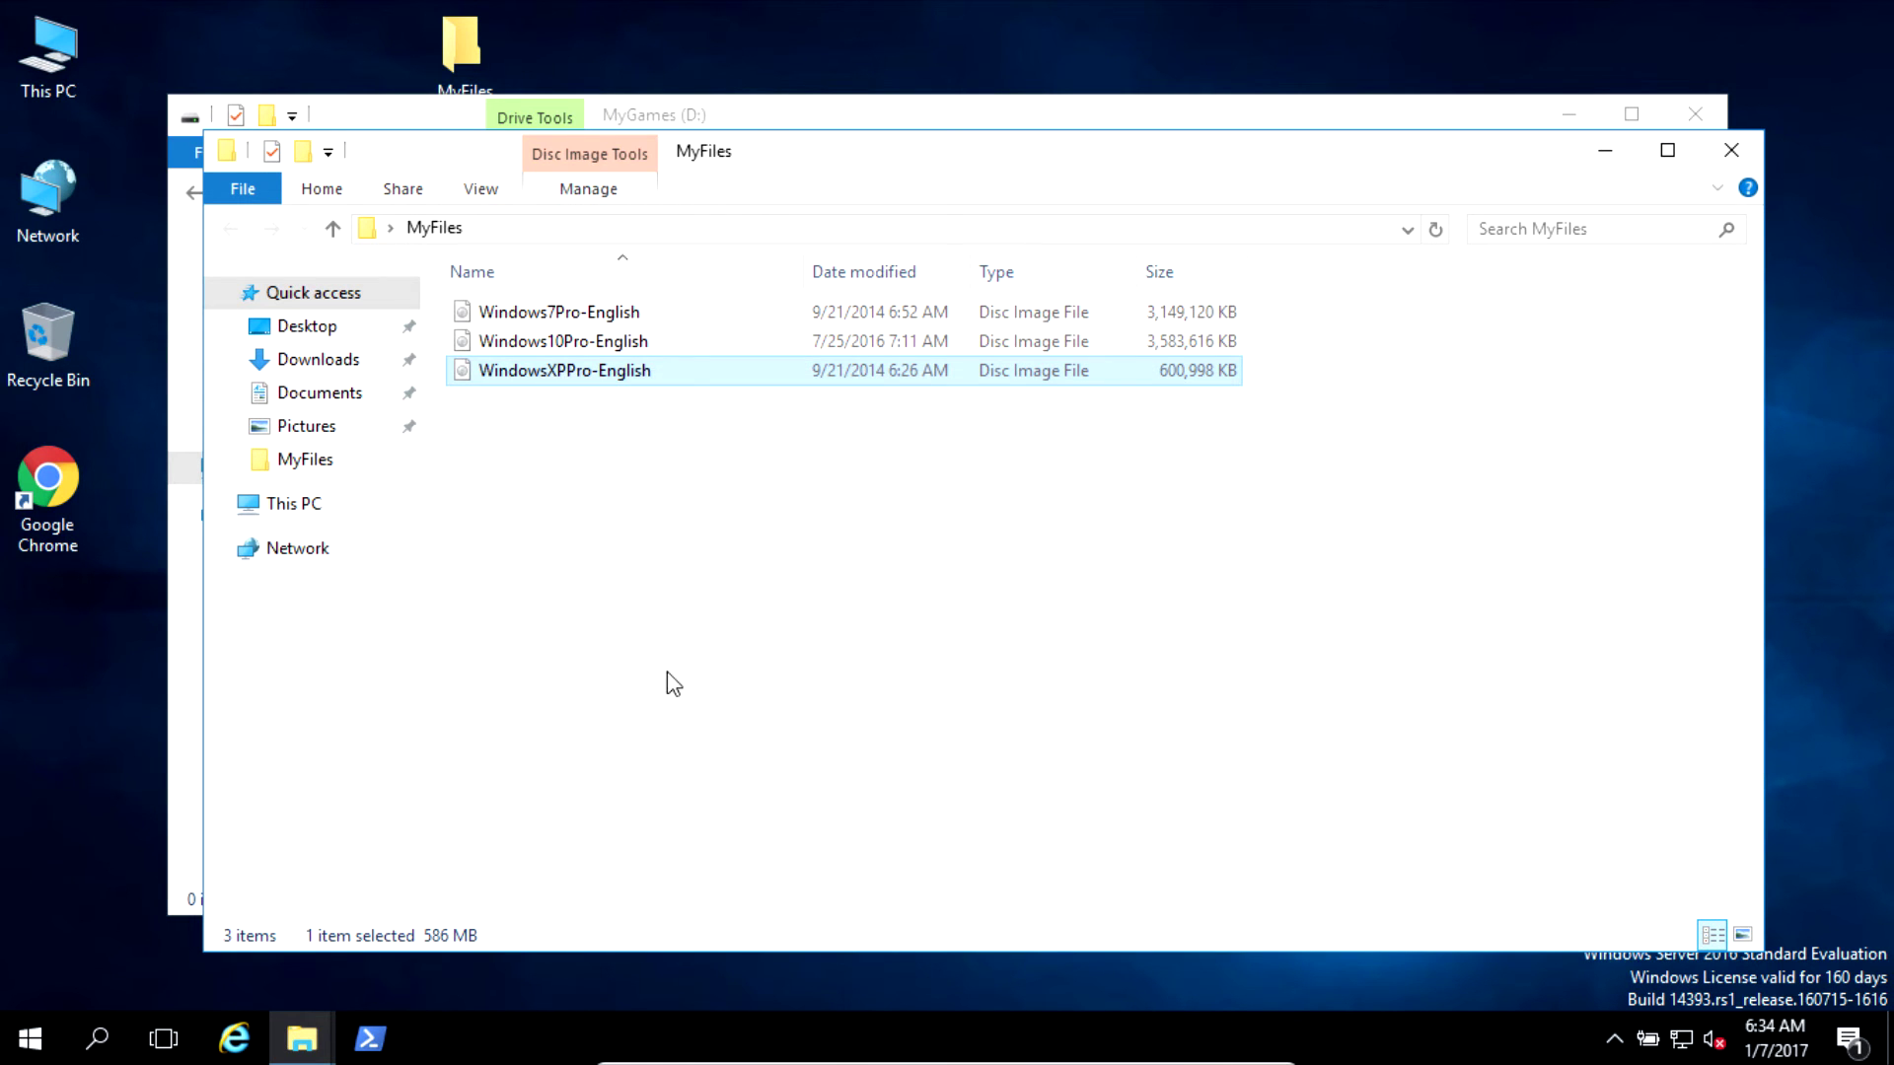
left_click(1732, 150)
- Paste it into MyGames (D:), approve the access prompt, and return to This PC
right_click(917, 569)
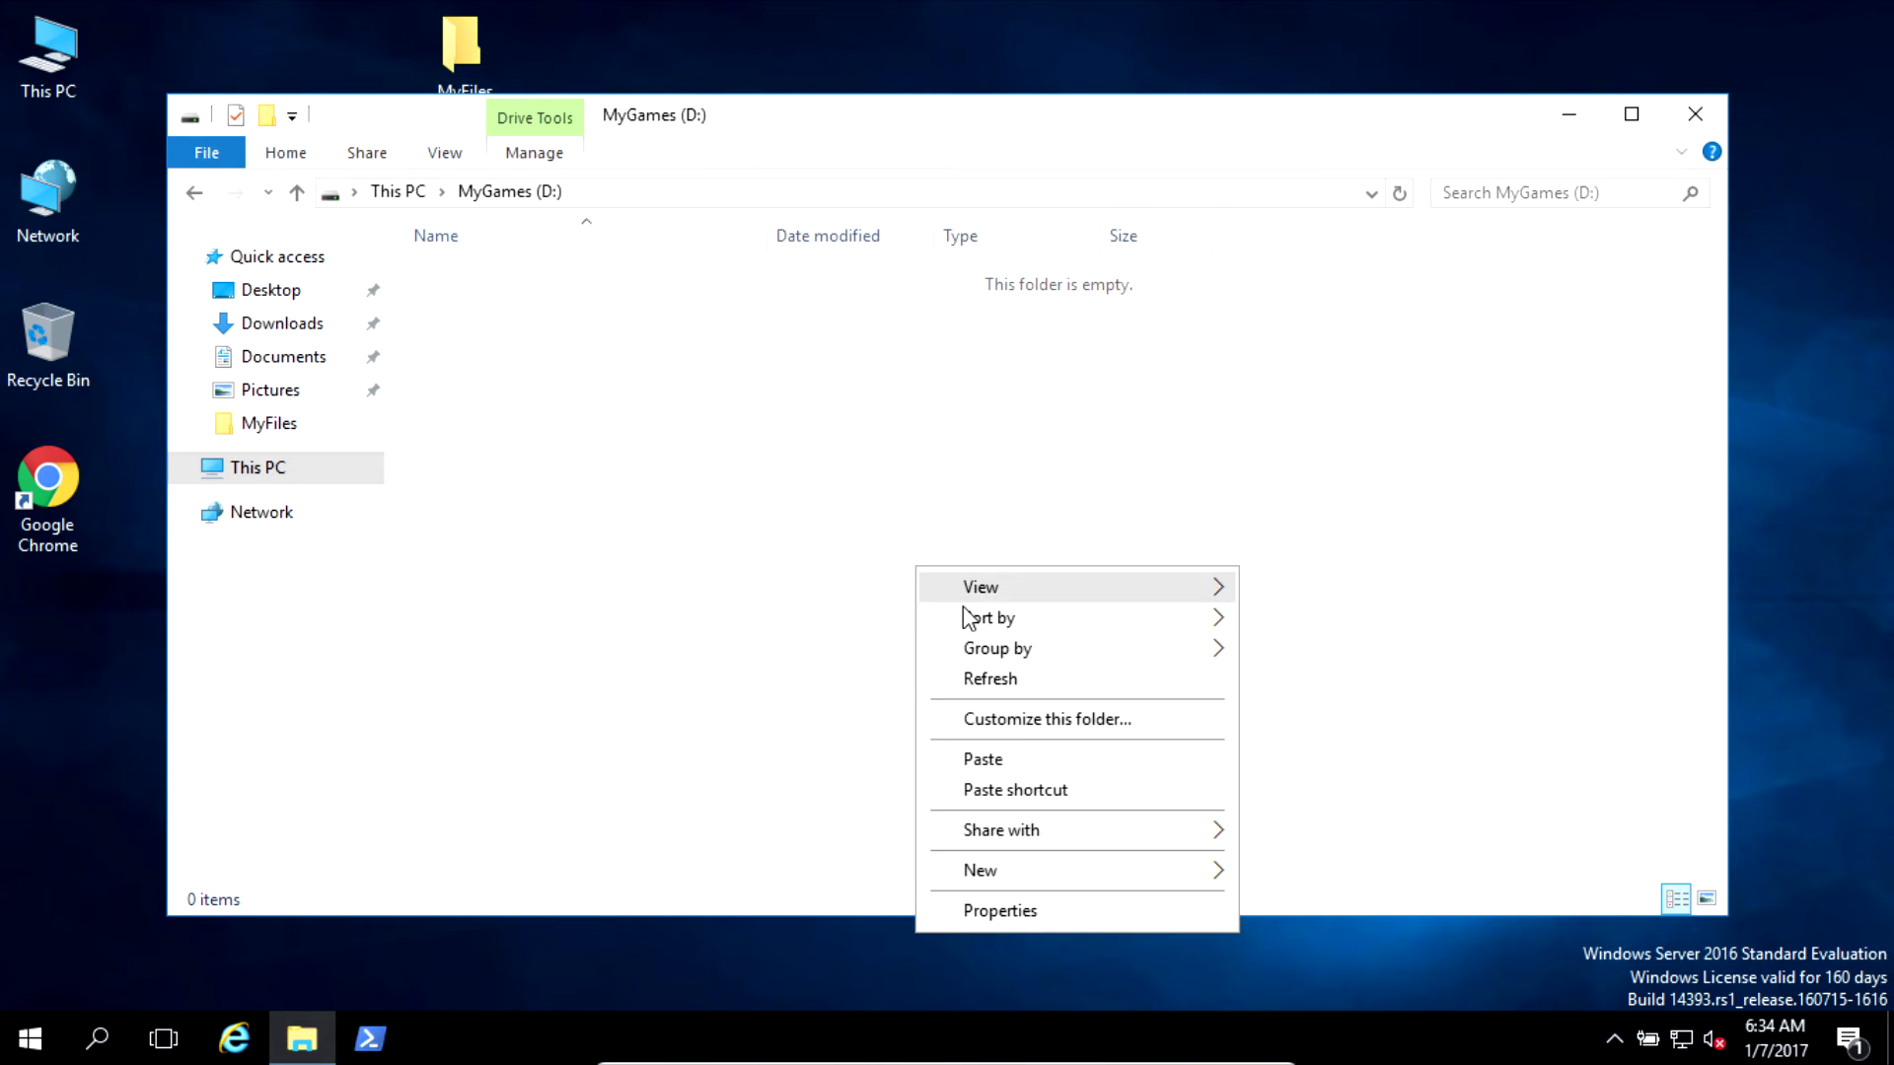
left_click(998, 762)
left_click(530, 334)
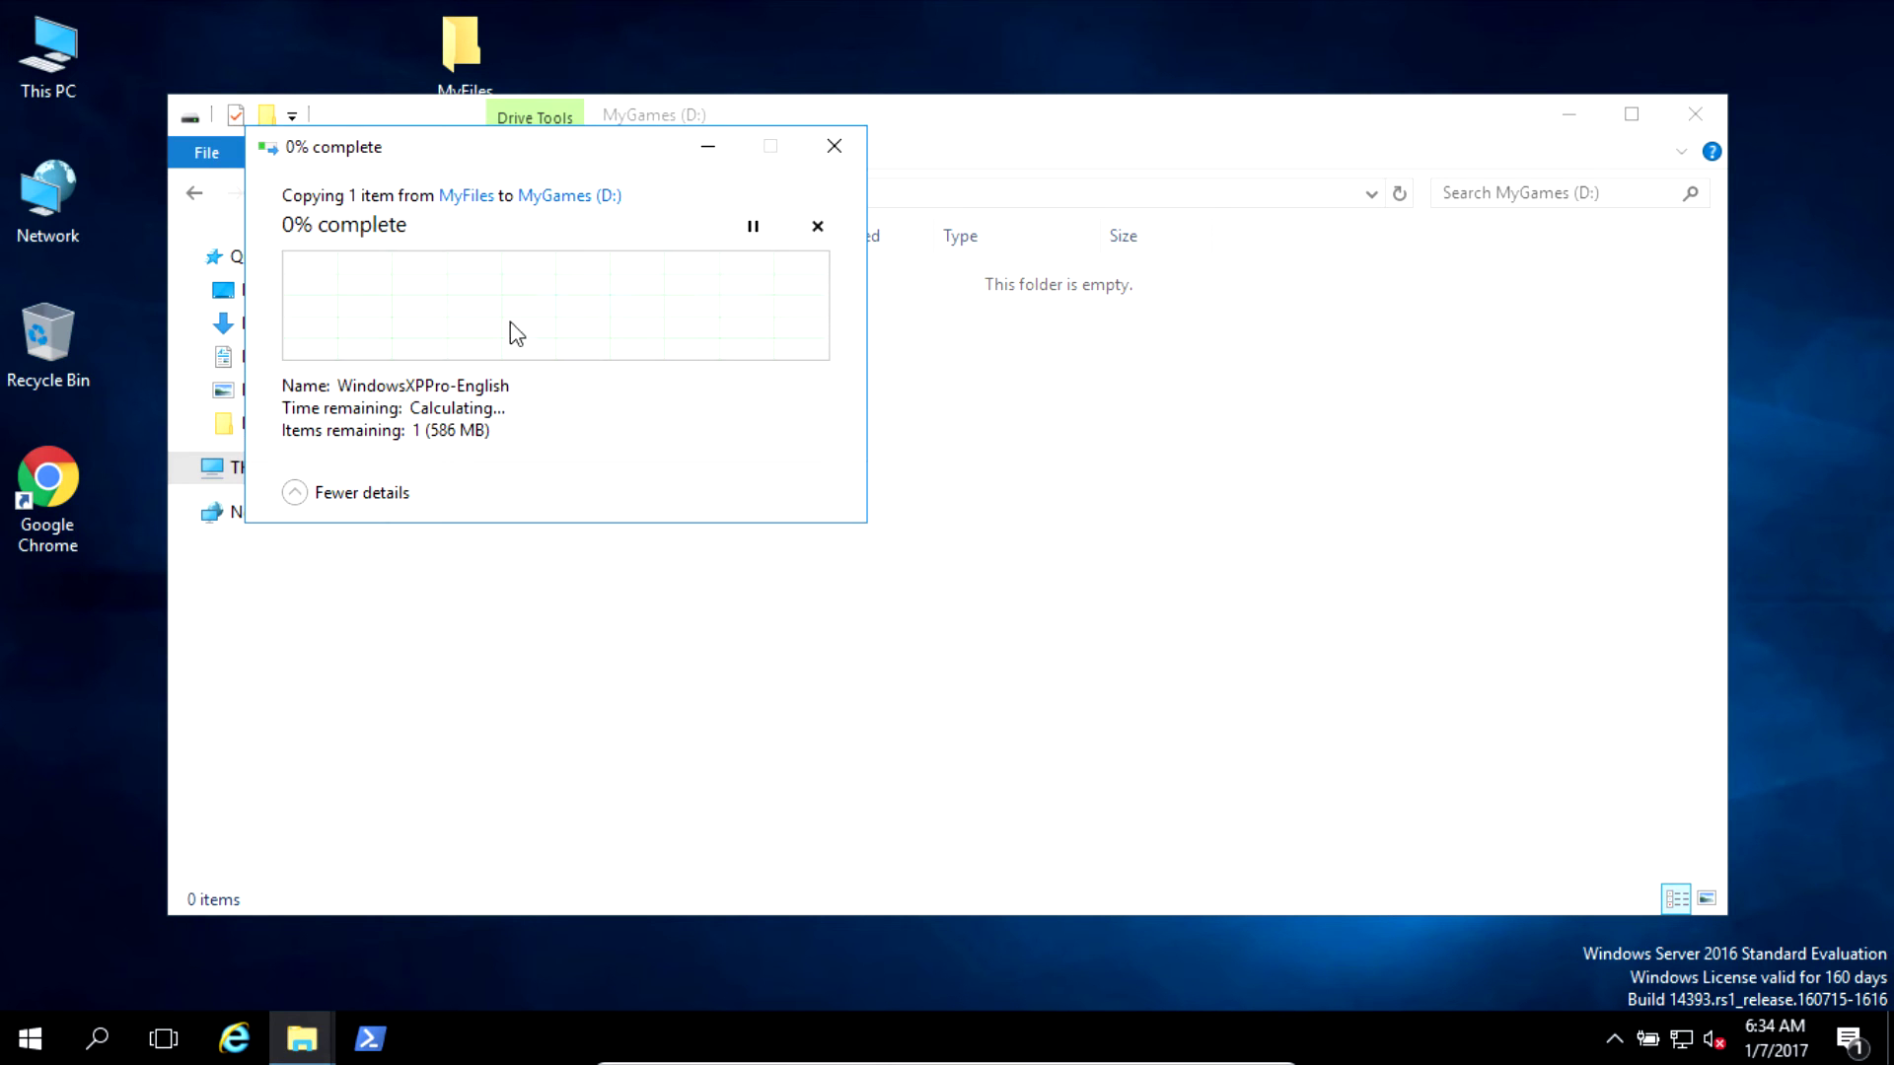
left_click(371, 197)
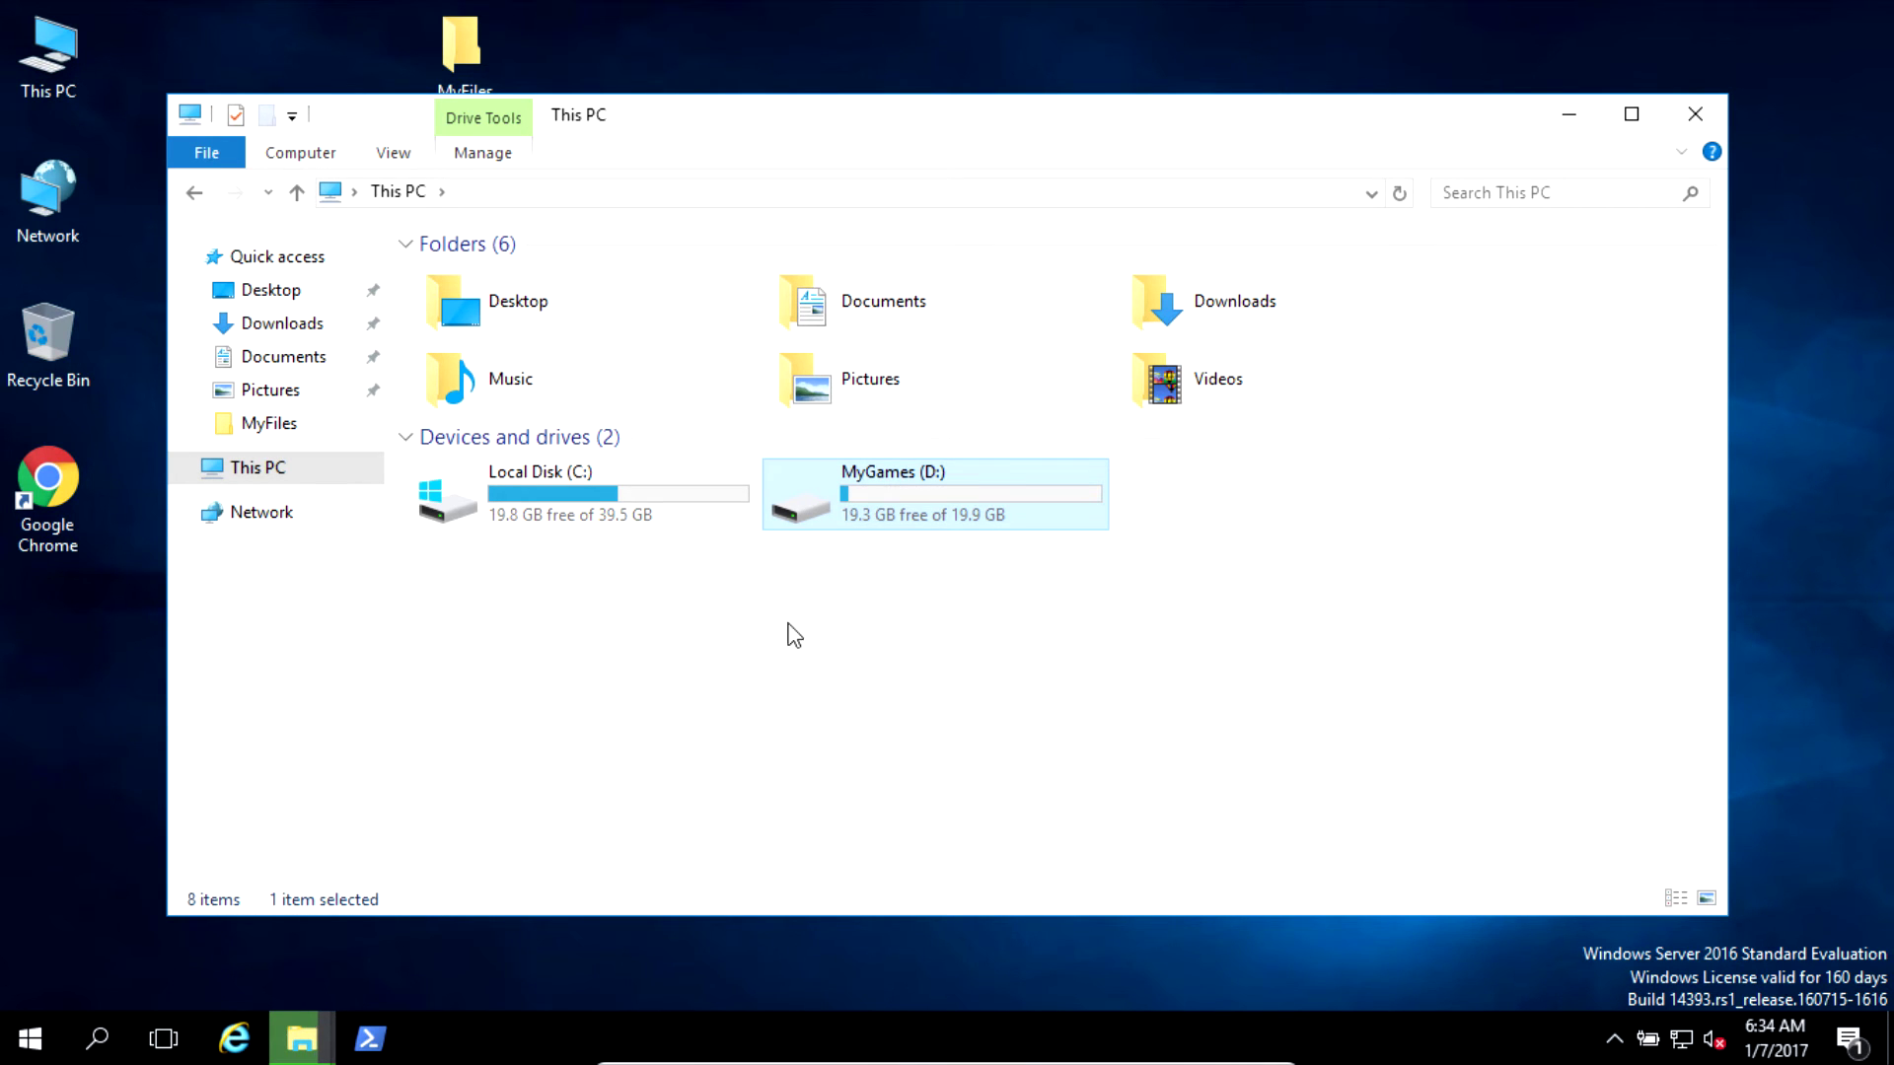
- Bring the copy progress window forward and move it lower while the copy runs
mouse_move(837, 1048)
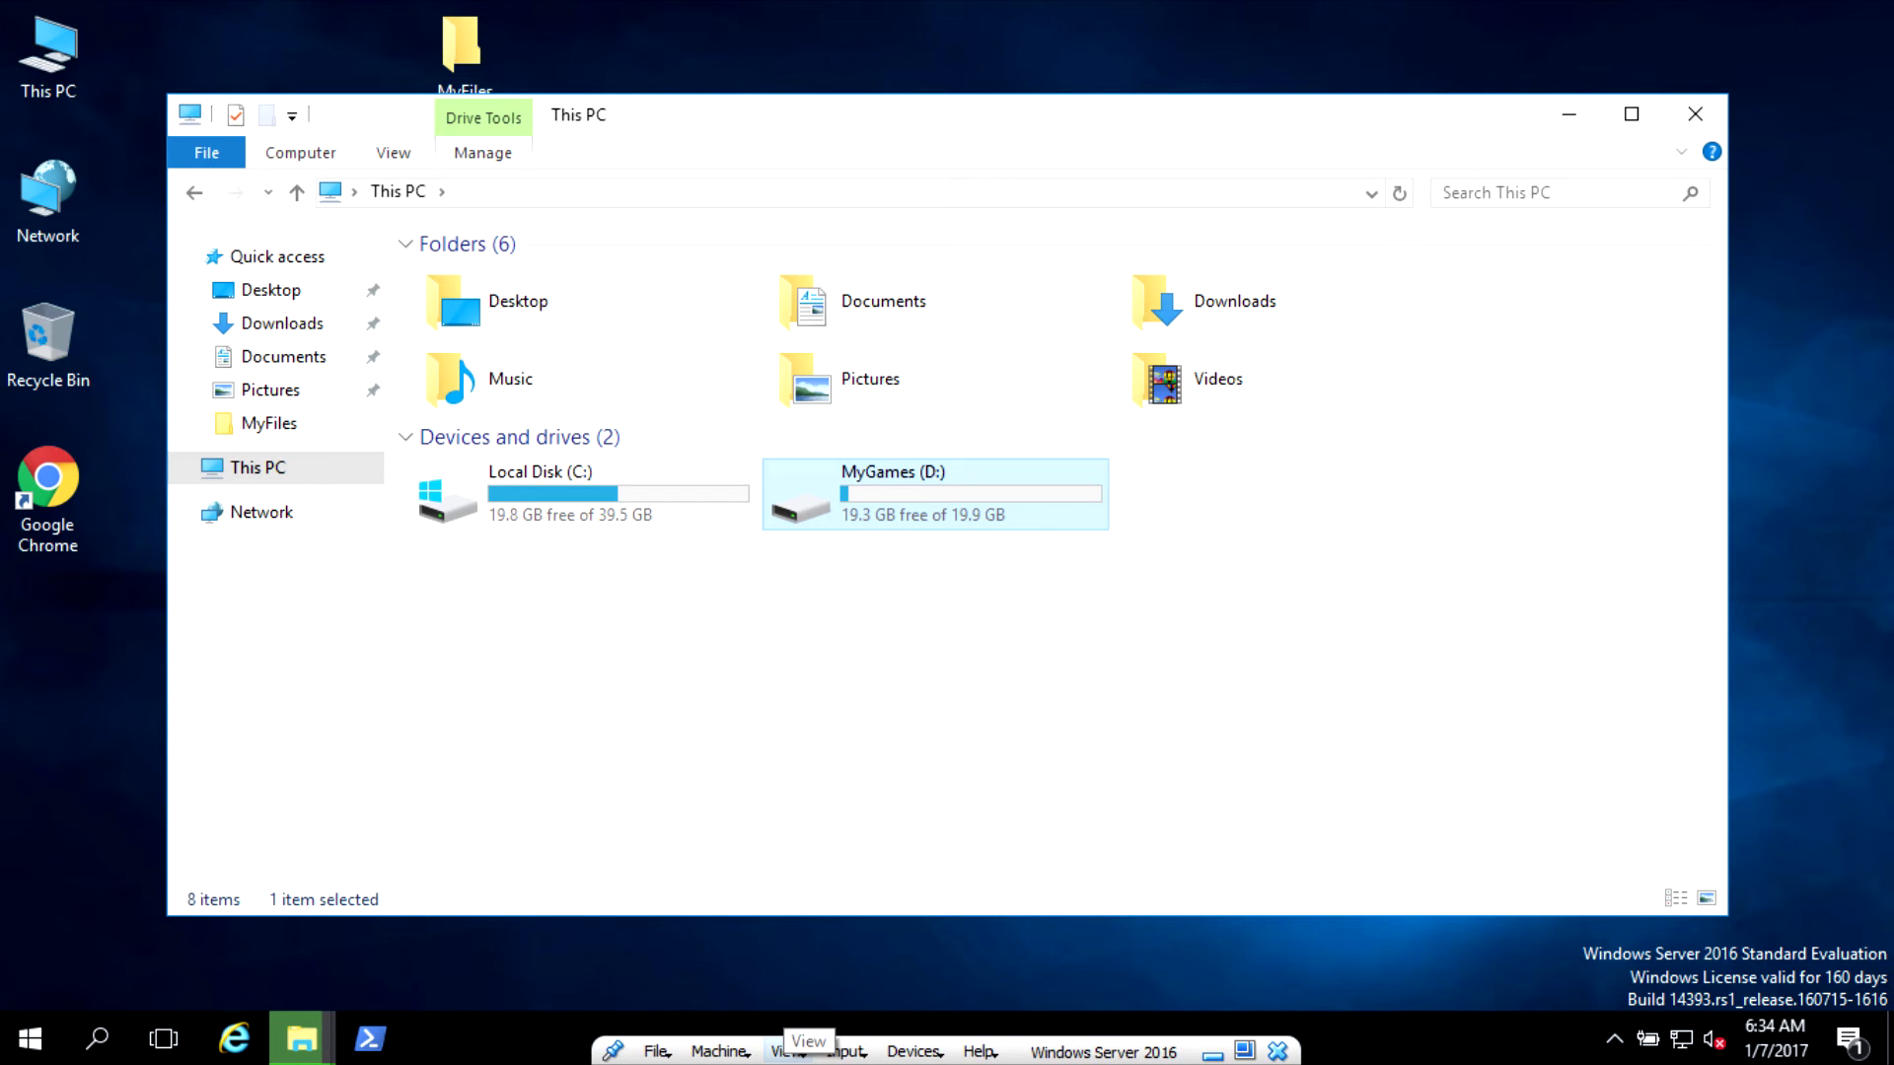
left_click(1317, 651)
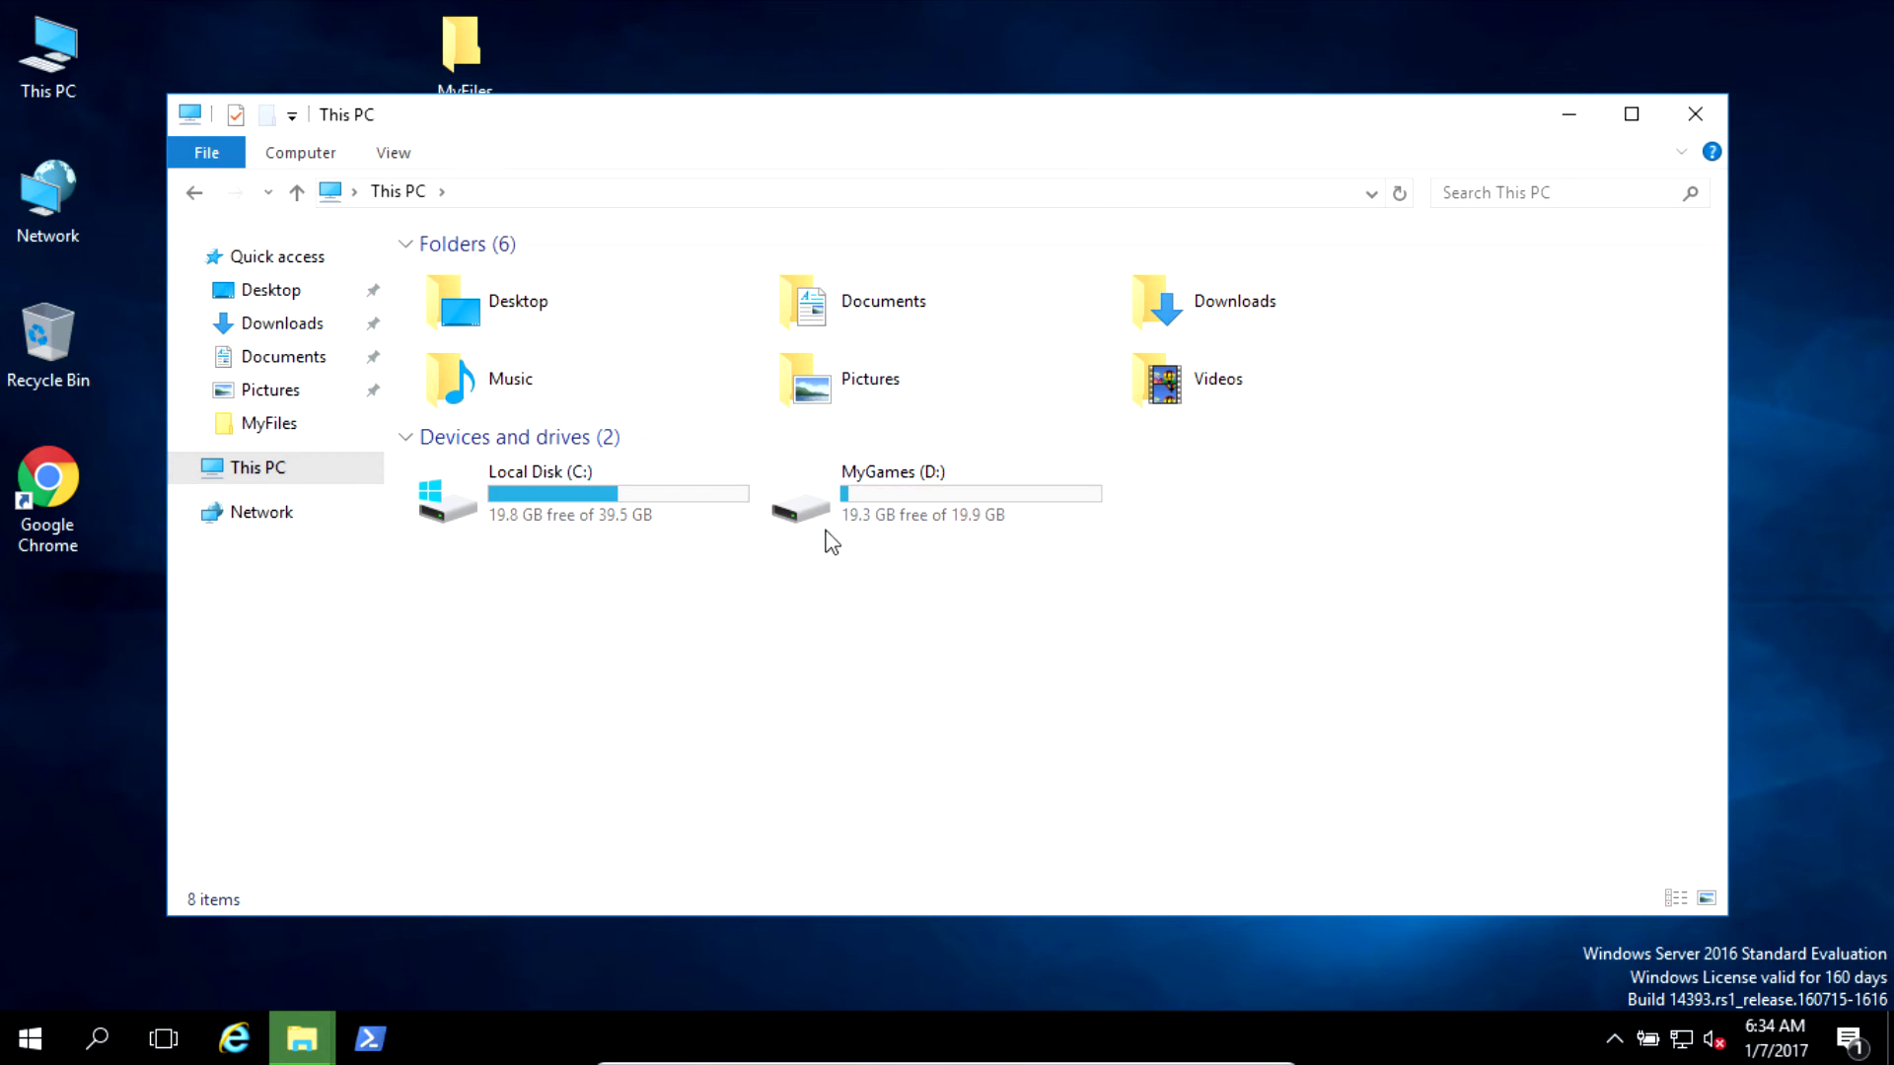
mouse_move(302, 1036)
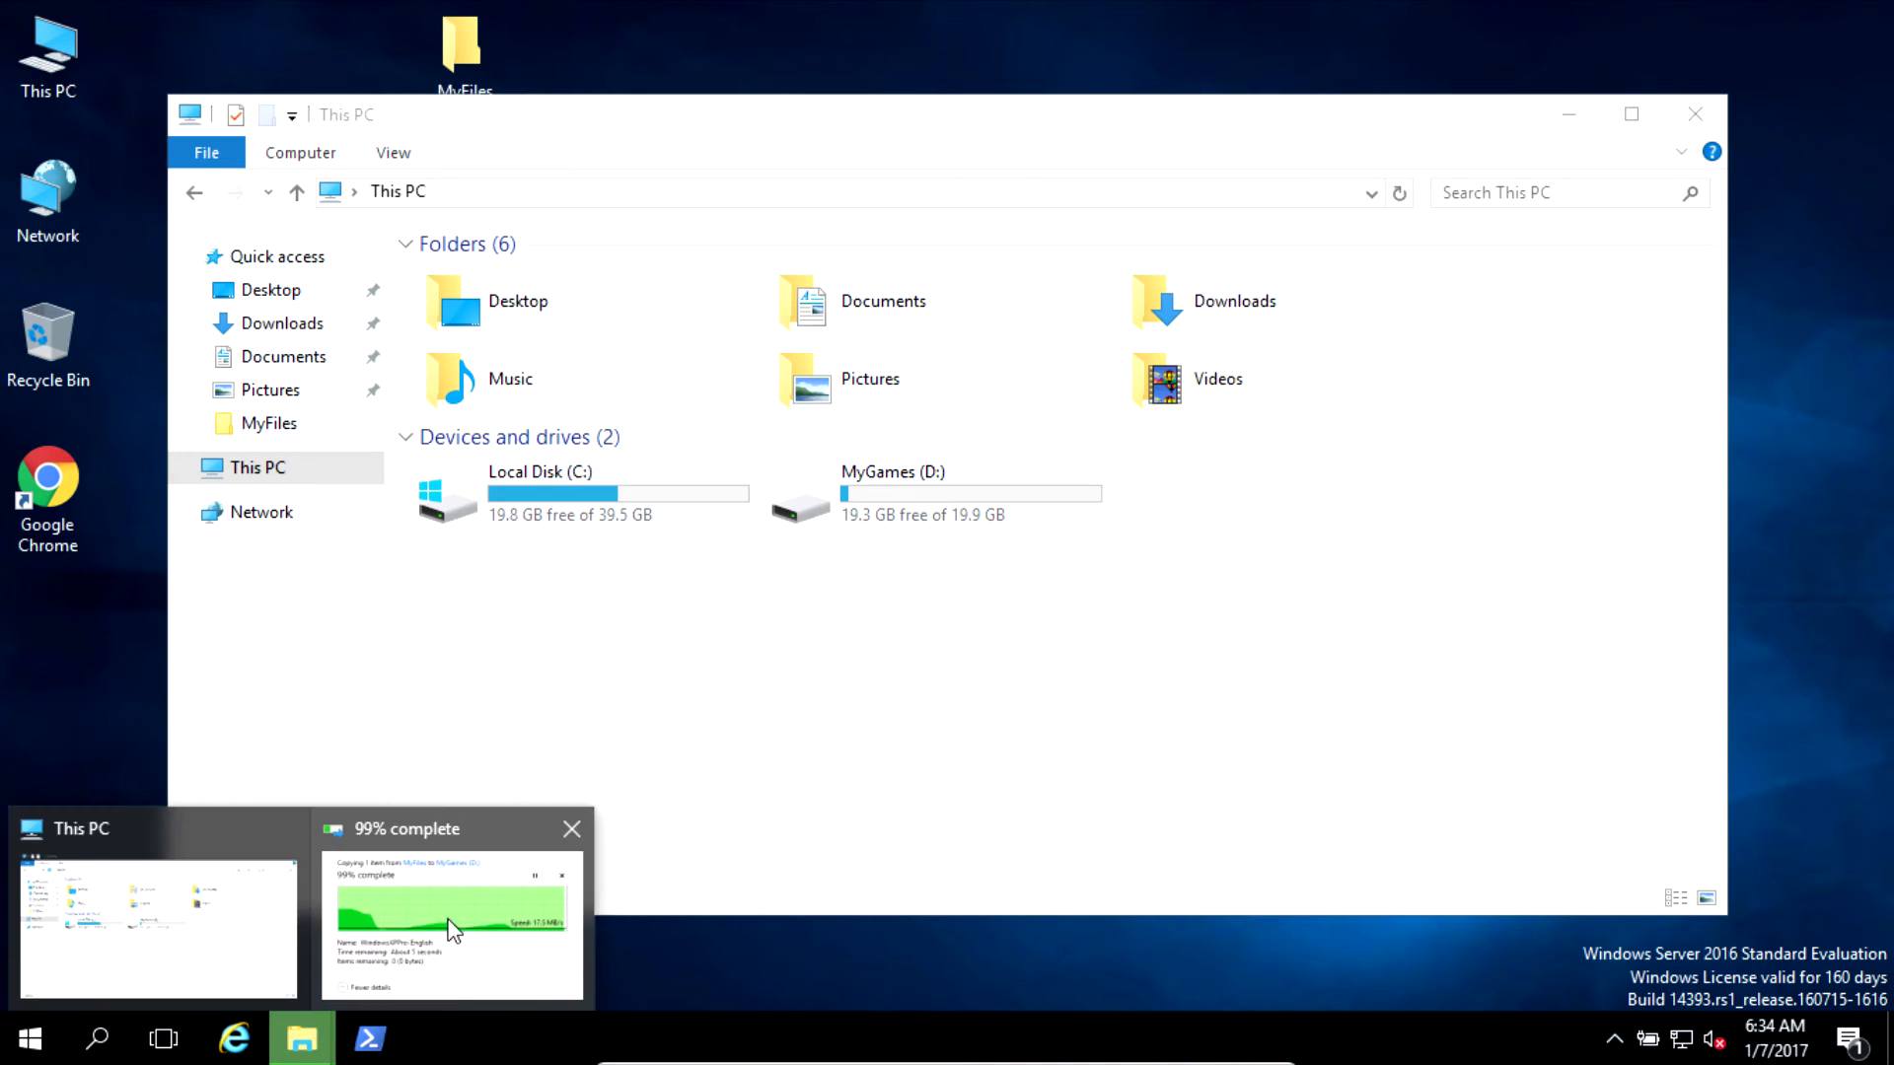
left_click(429, 883)
left_click_drag(980, 353, 959, 474)
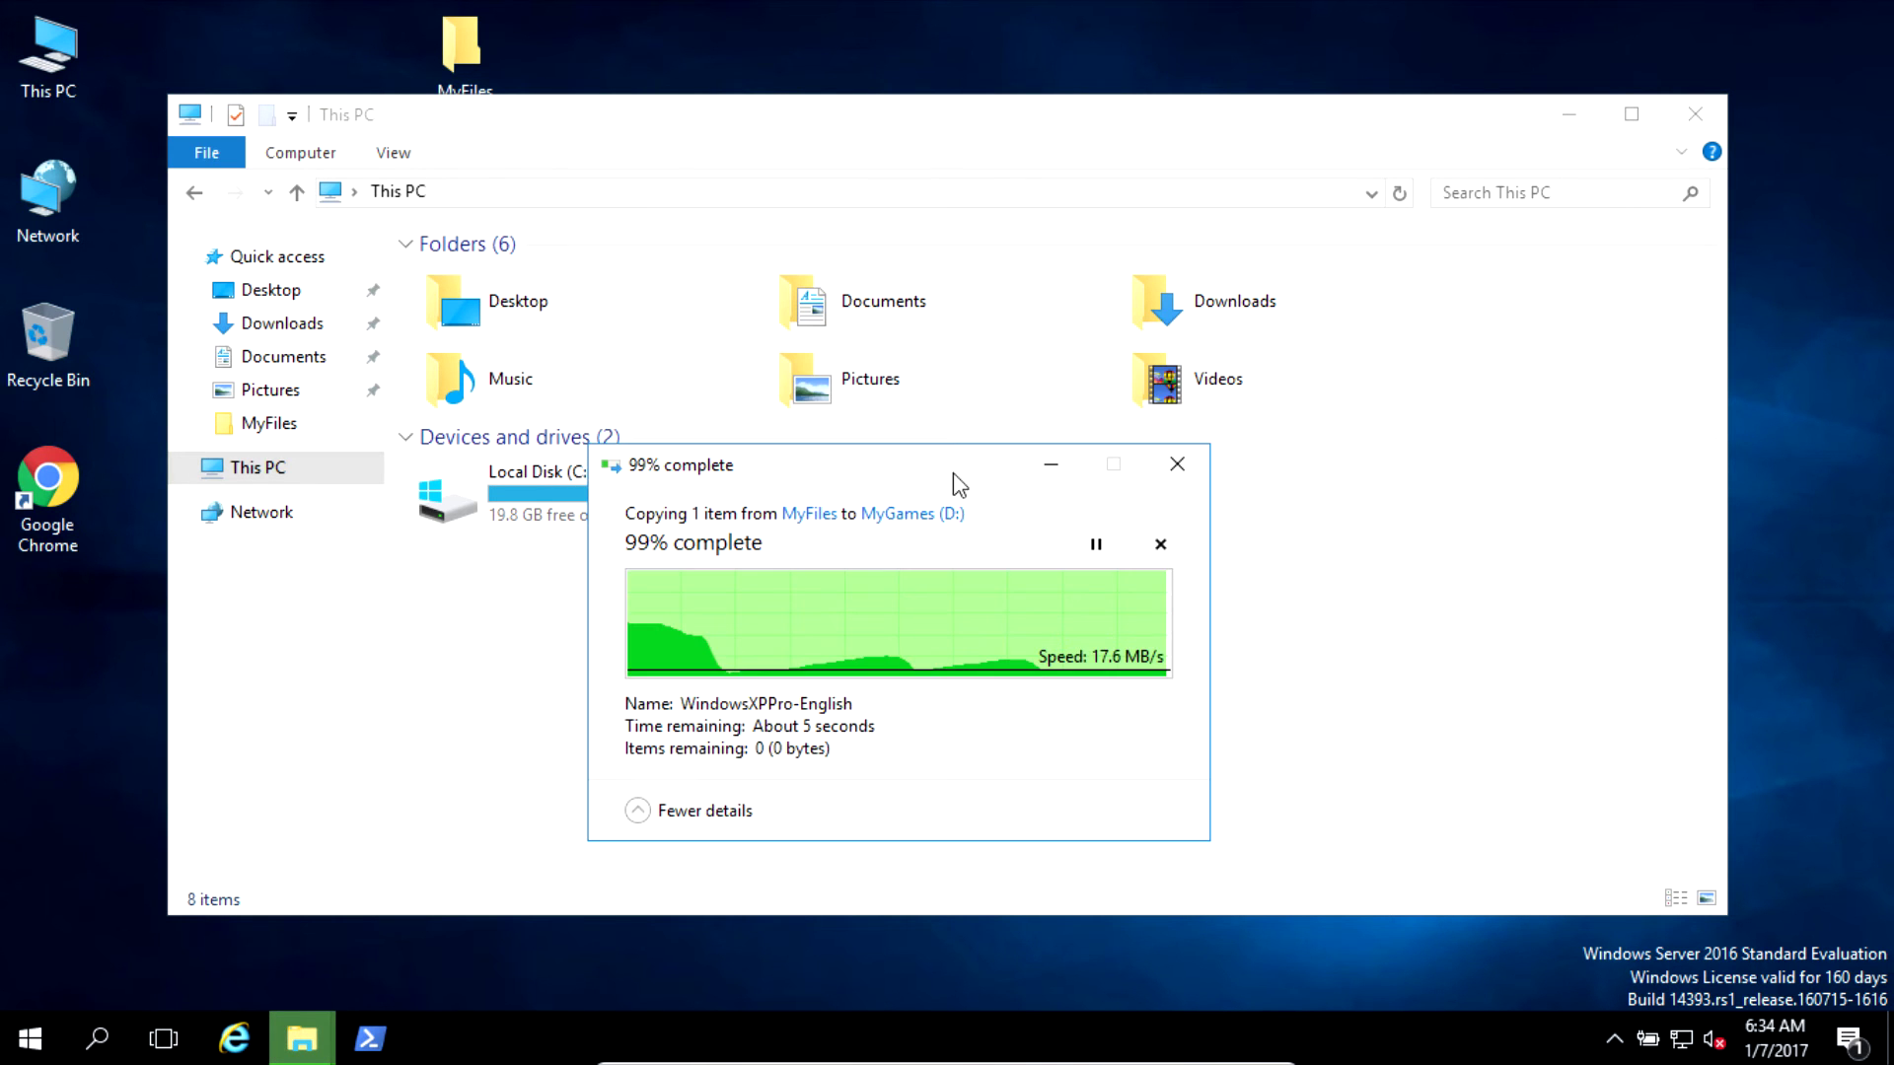
- Confirm MyGames (D:) holds the 600,998 KB WindowsXPPro-English file, then return to This PC
double_click(900, 491)
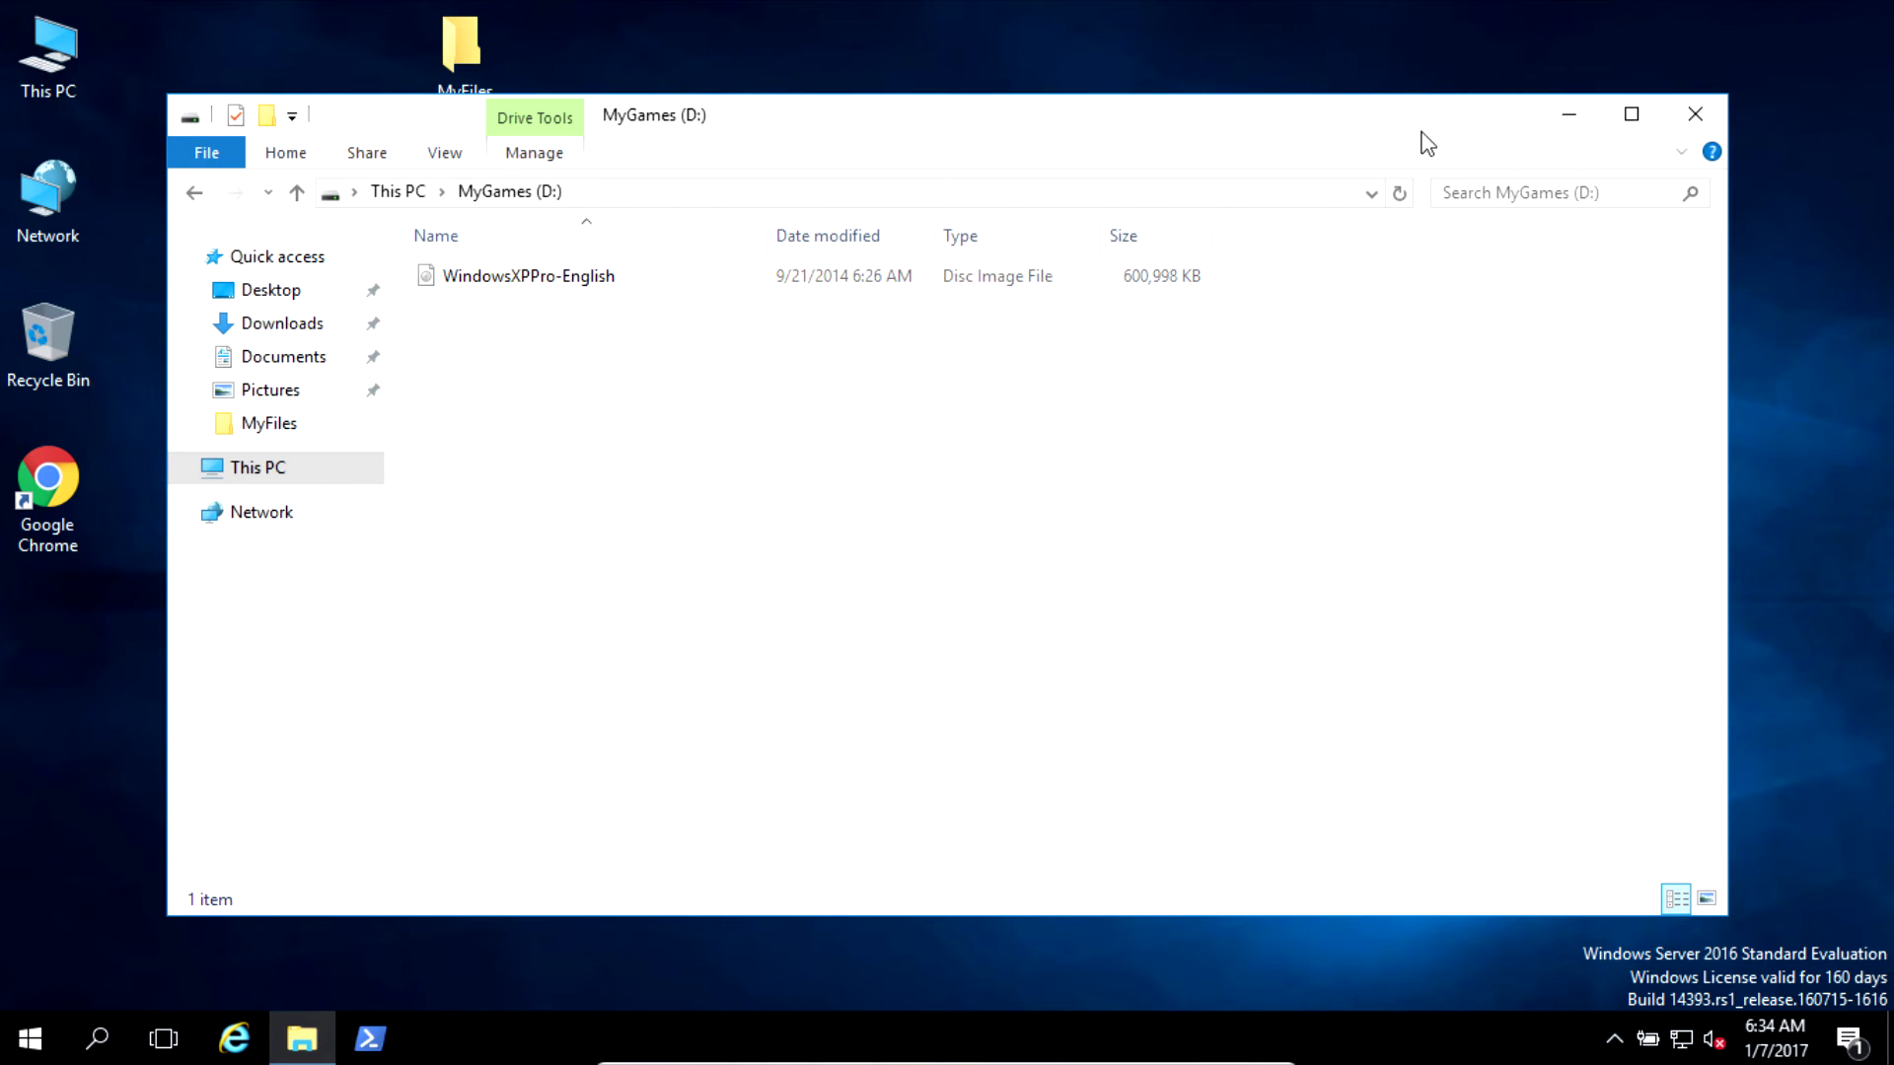
mouse_move(1444, 128)
left_mouse_down()
mouse_move(1477, 123)
mouse_move(1458, 131)
left_mouse_up()
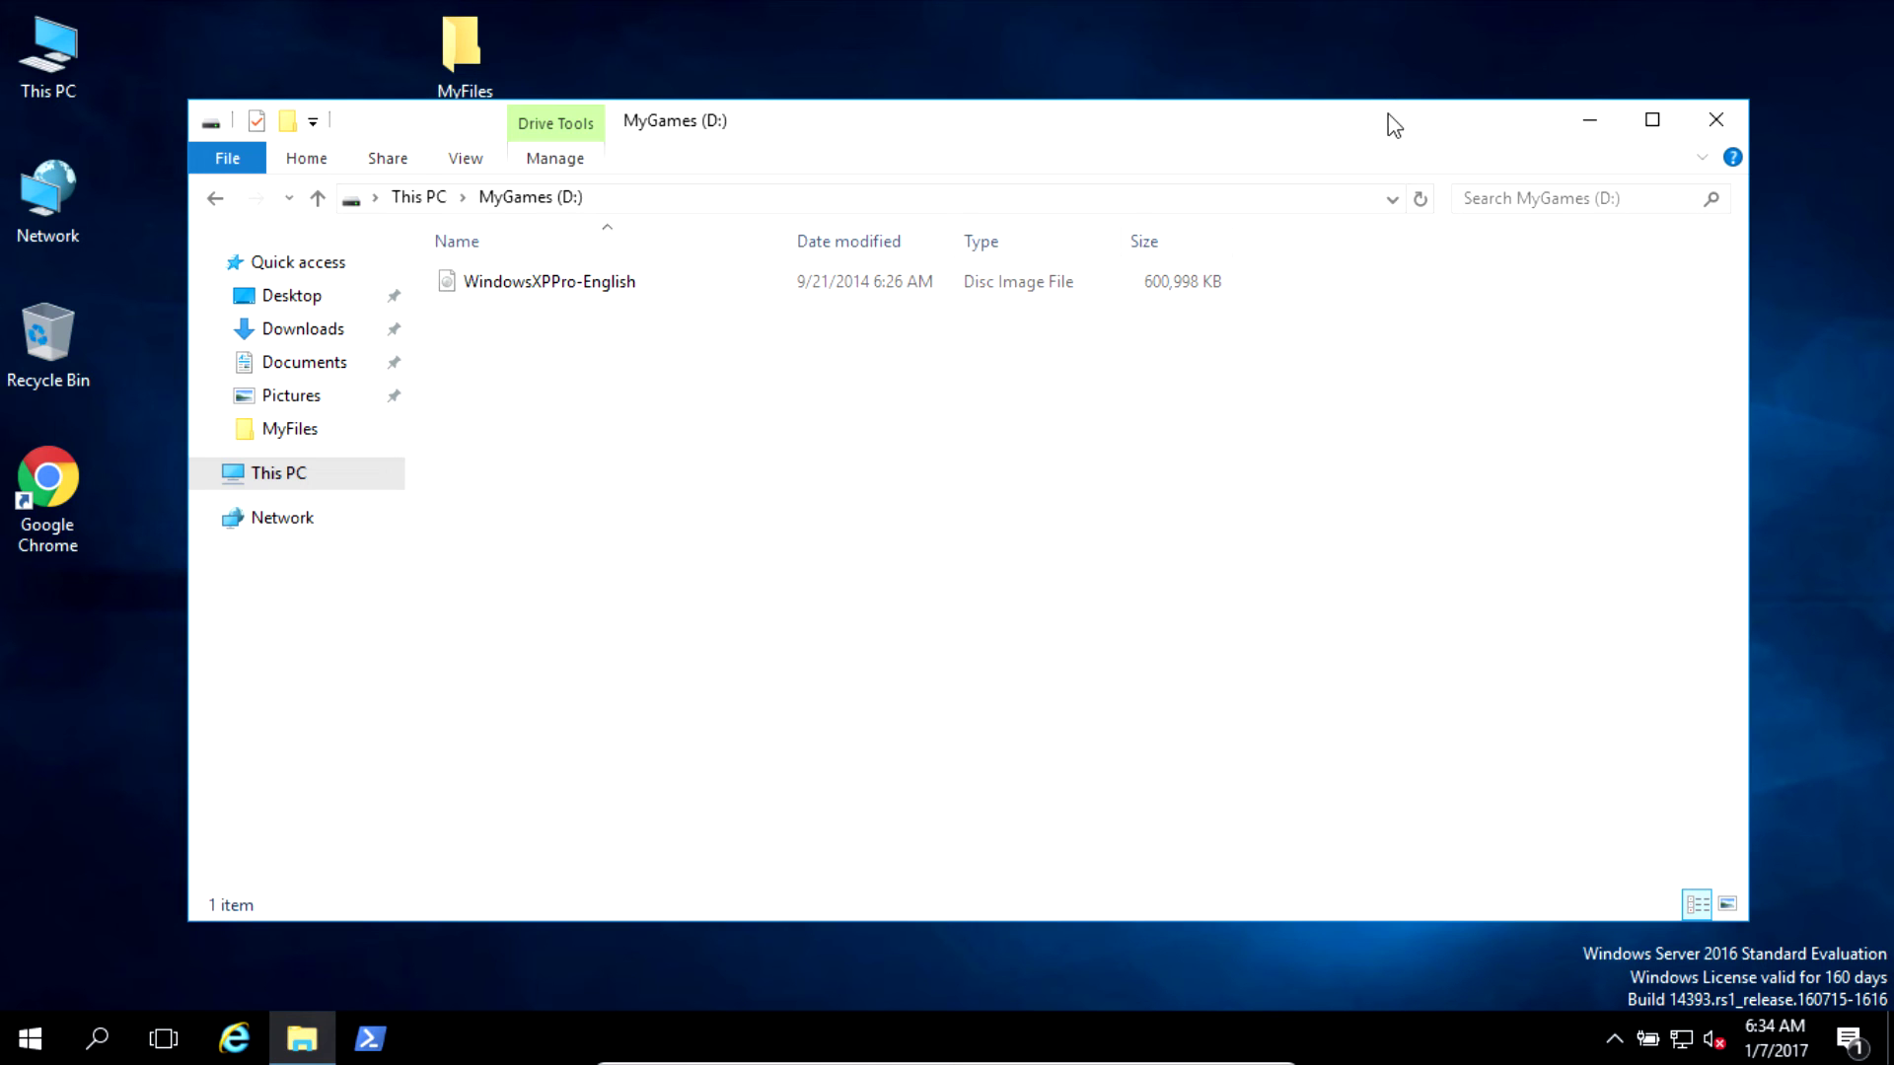
left_click_drag(1391, 124, 1388, 150)
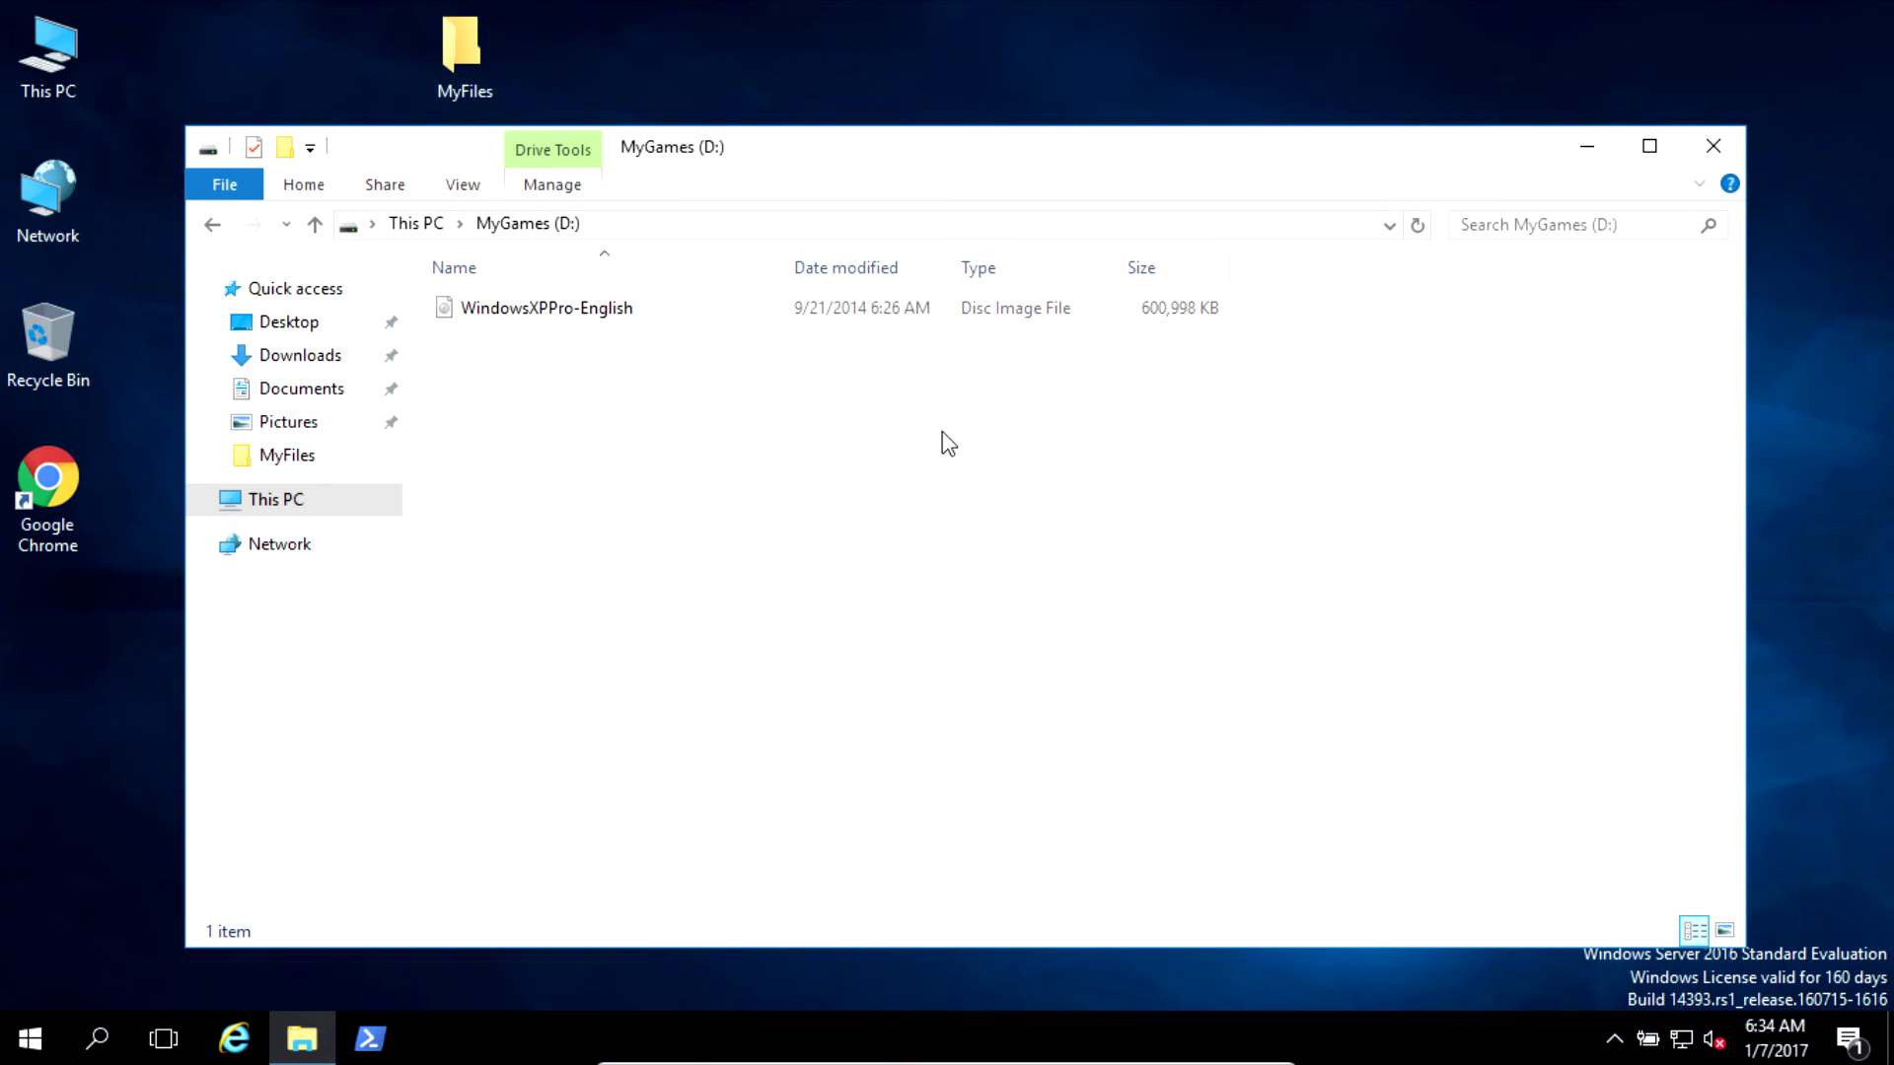
left_click(442, 229)
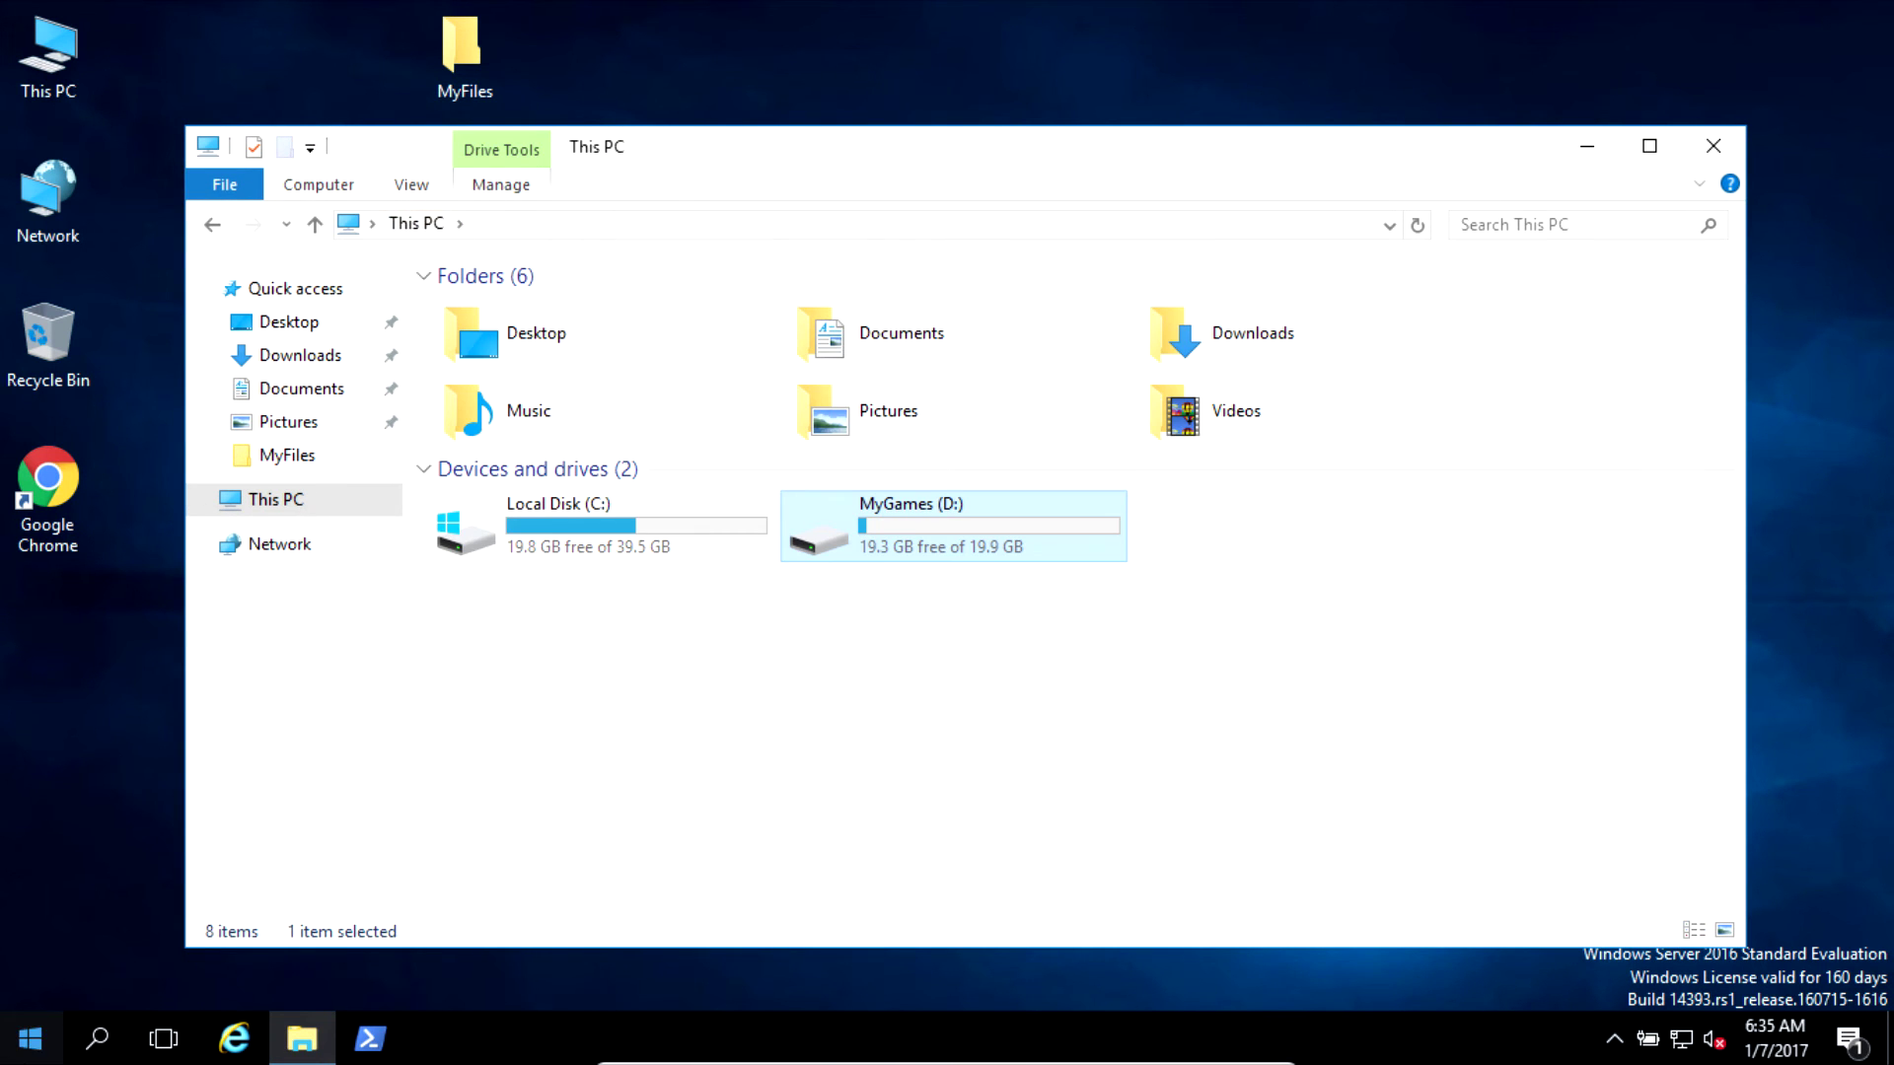
left_click(30, 1037)
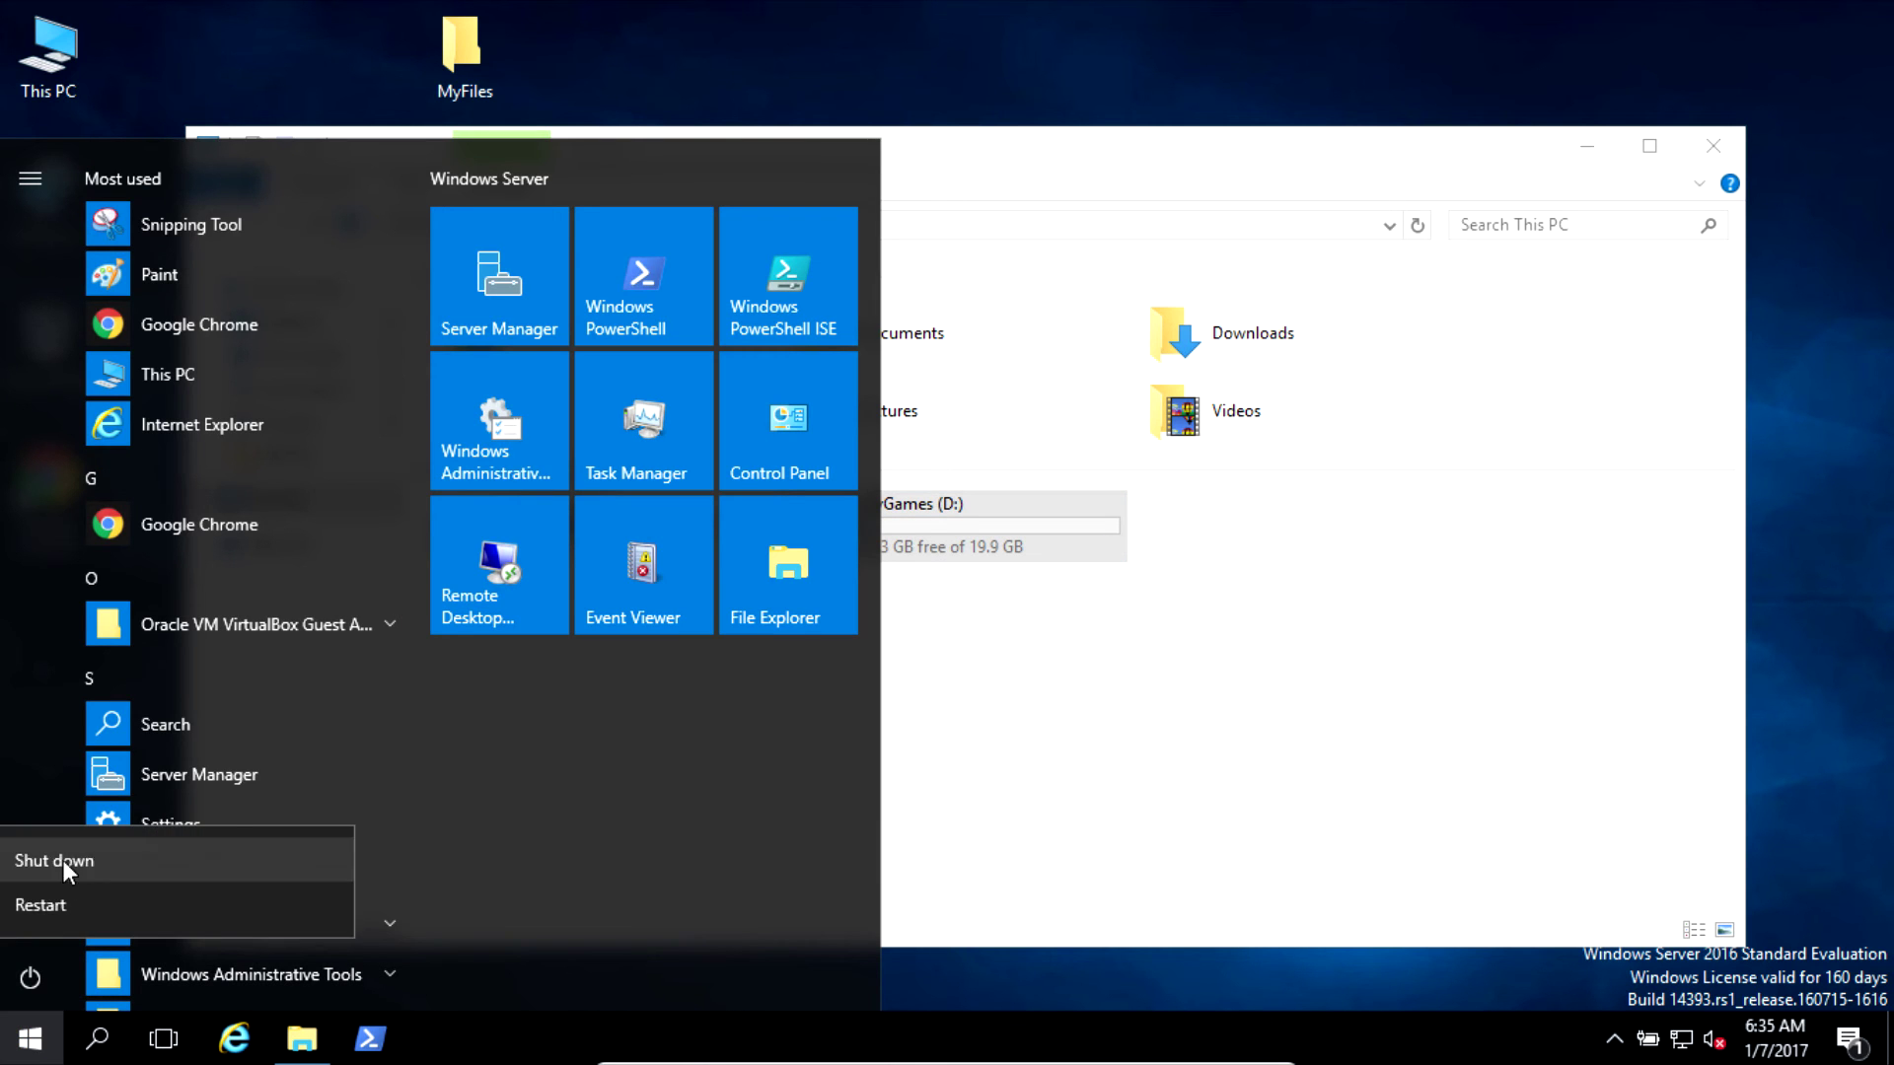
- Shut down the guest, detach NewVirtualDisk-1.vdi in Storage settings, and boot the VM again
left_click(64, 860)
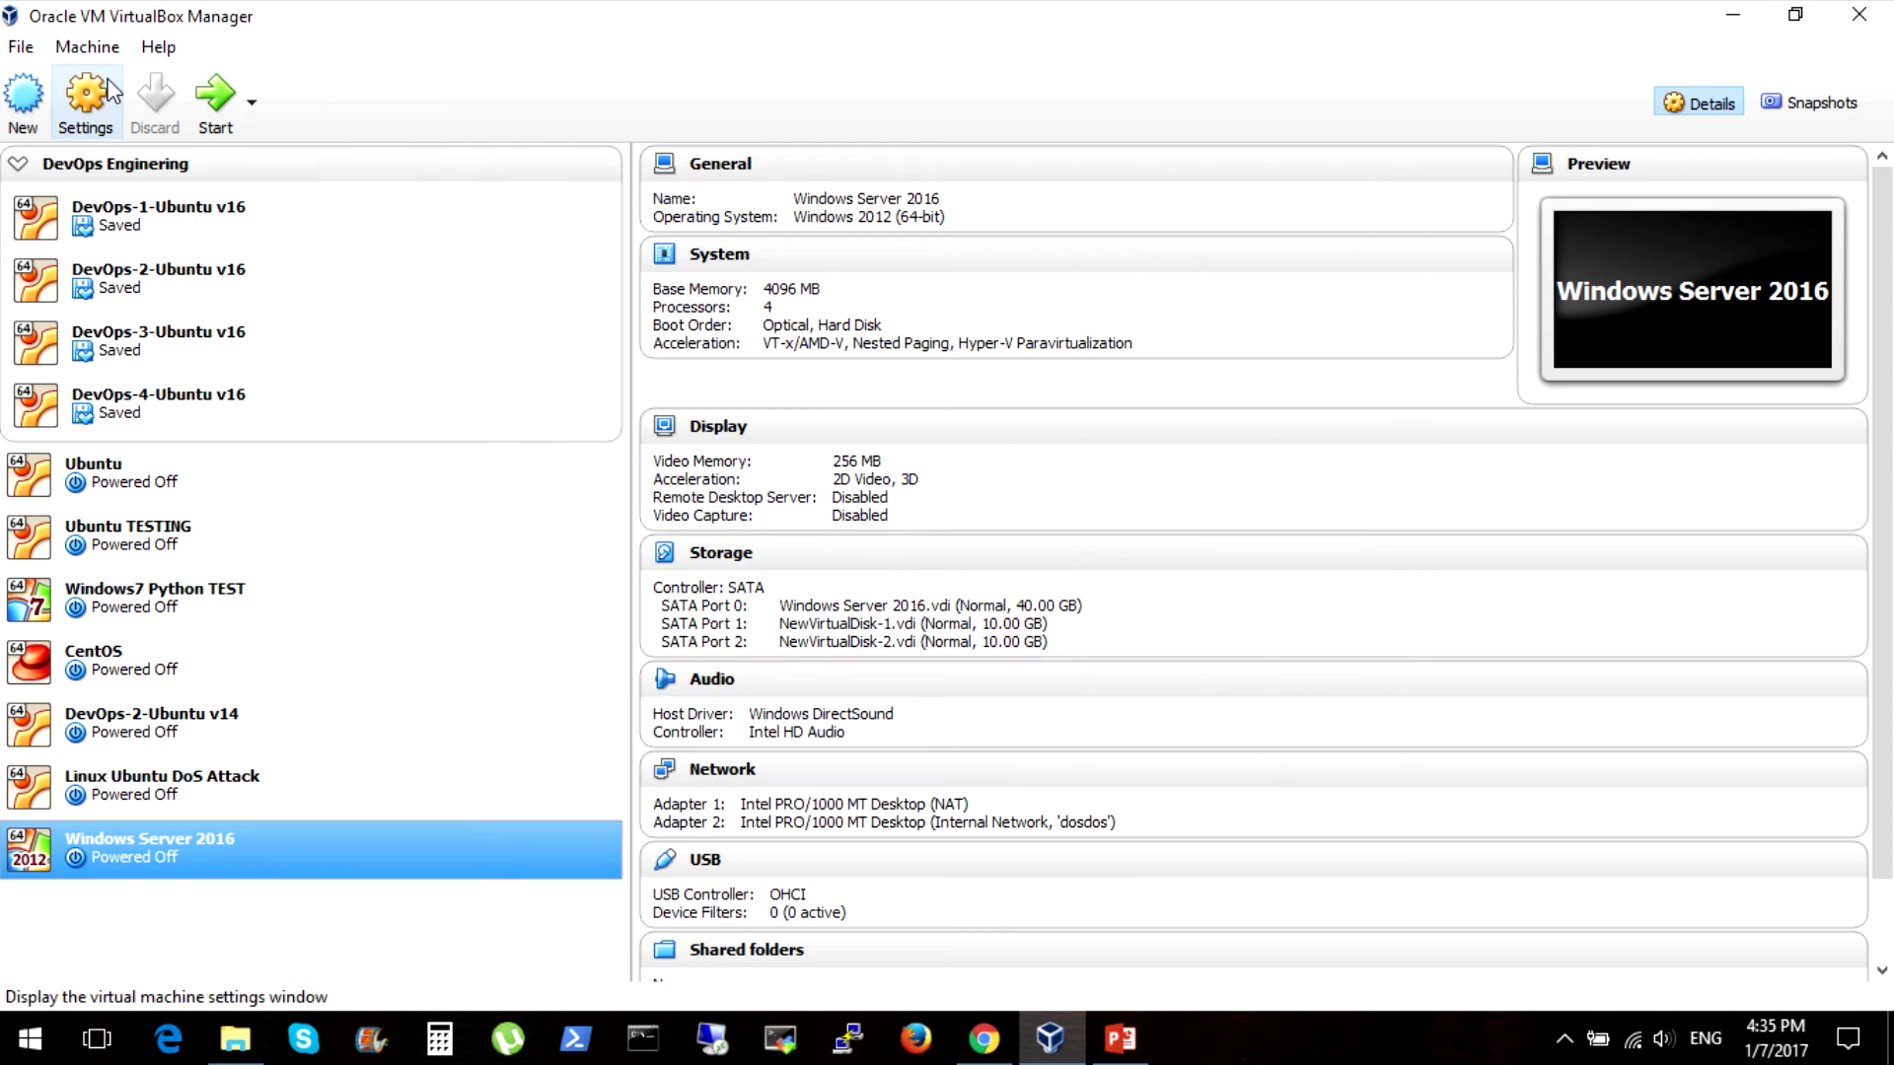
left_click(86, 98)
left_click(586, 378)
left_click(1221, 734)
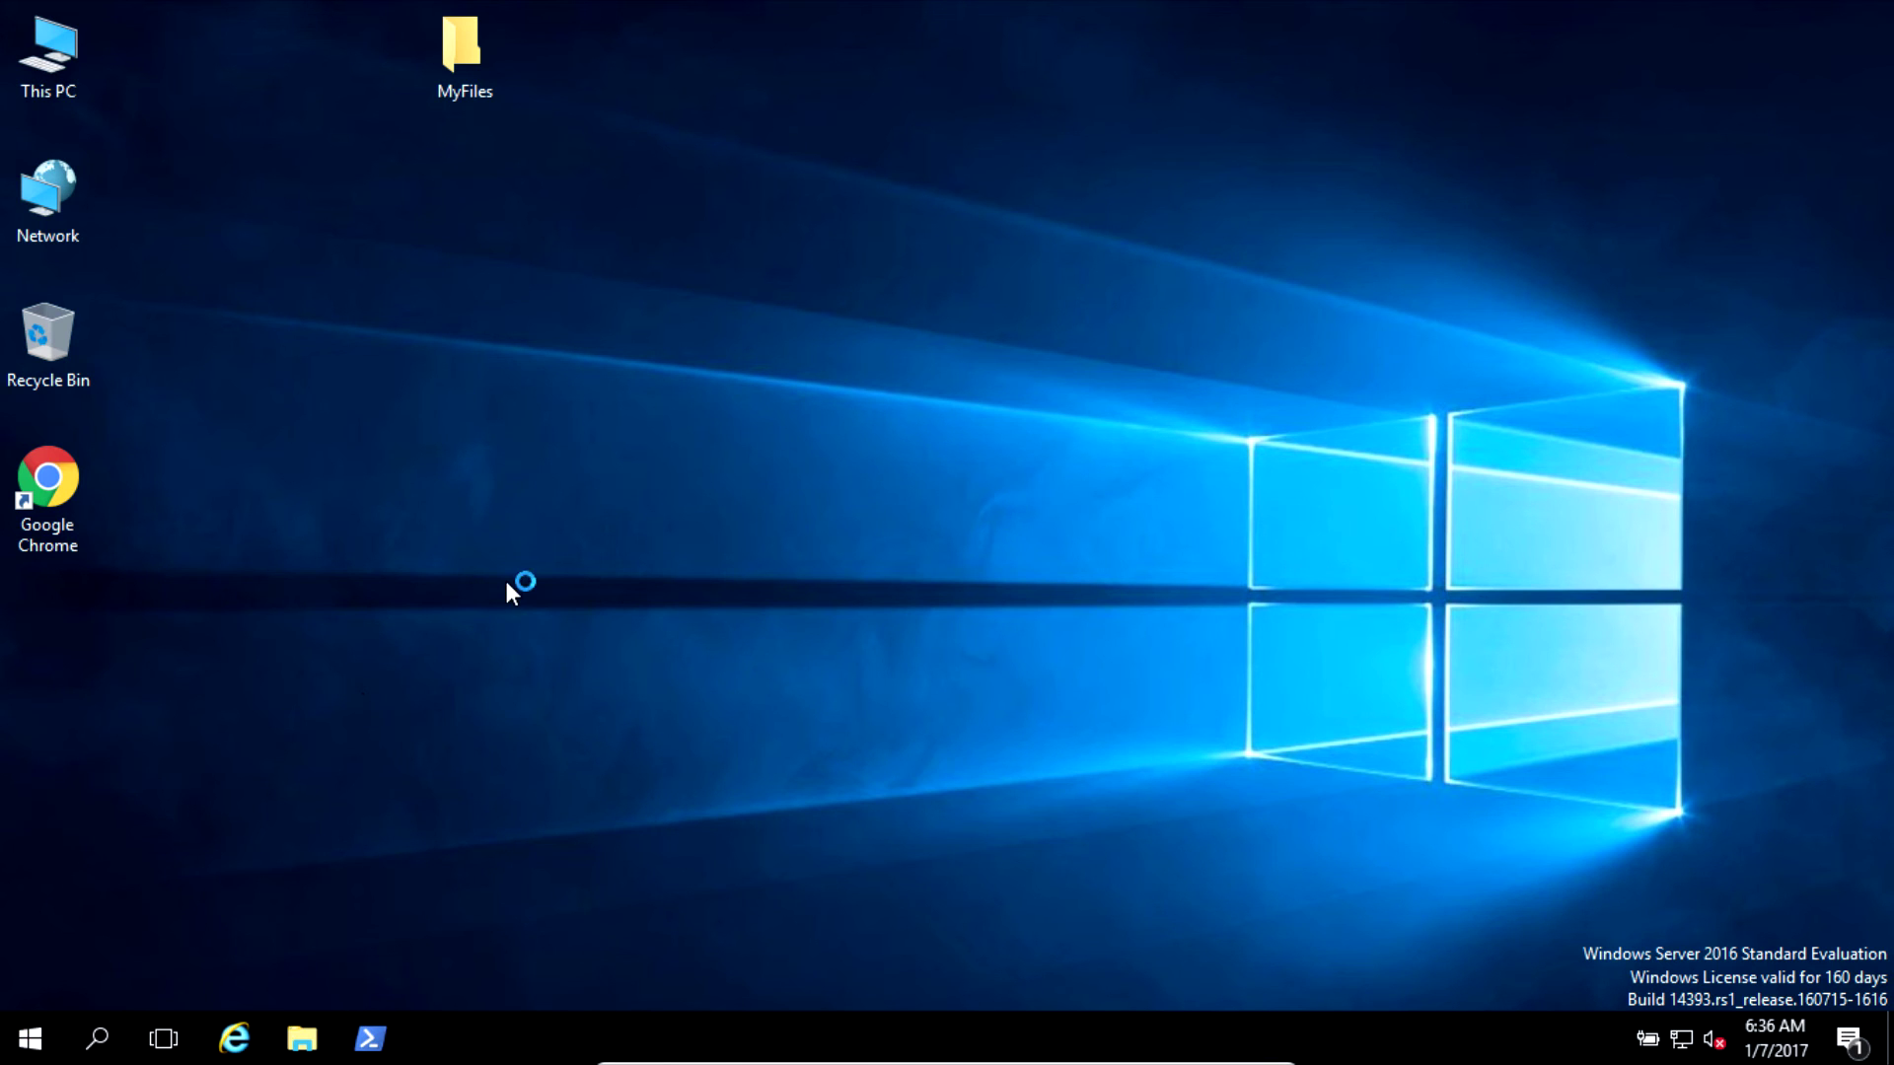
- Check in This PC that only Local Disk (C:) remains under Devices and drives, then close the window
right_click(44, 1041)
left_click(146, 227)
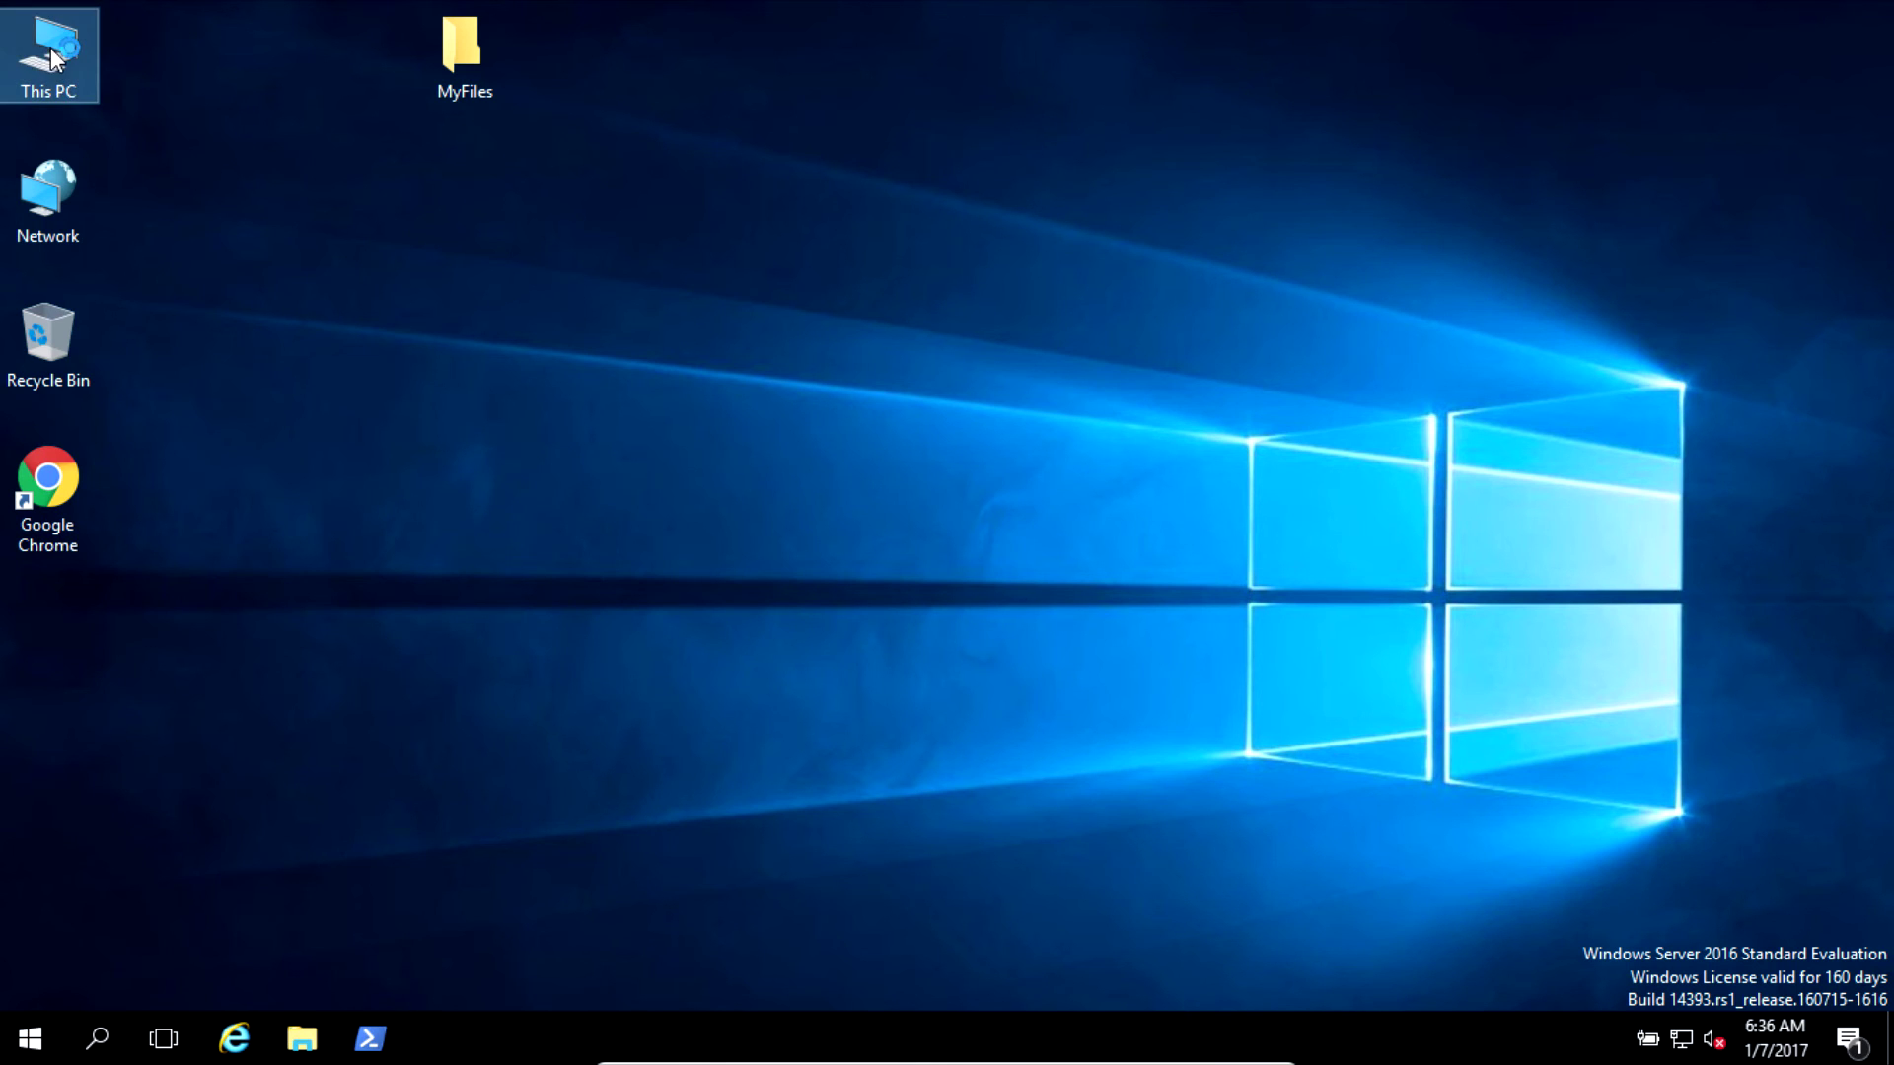
key("super+e")
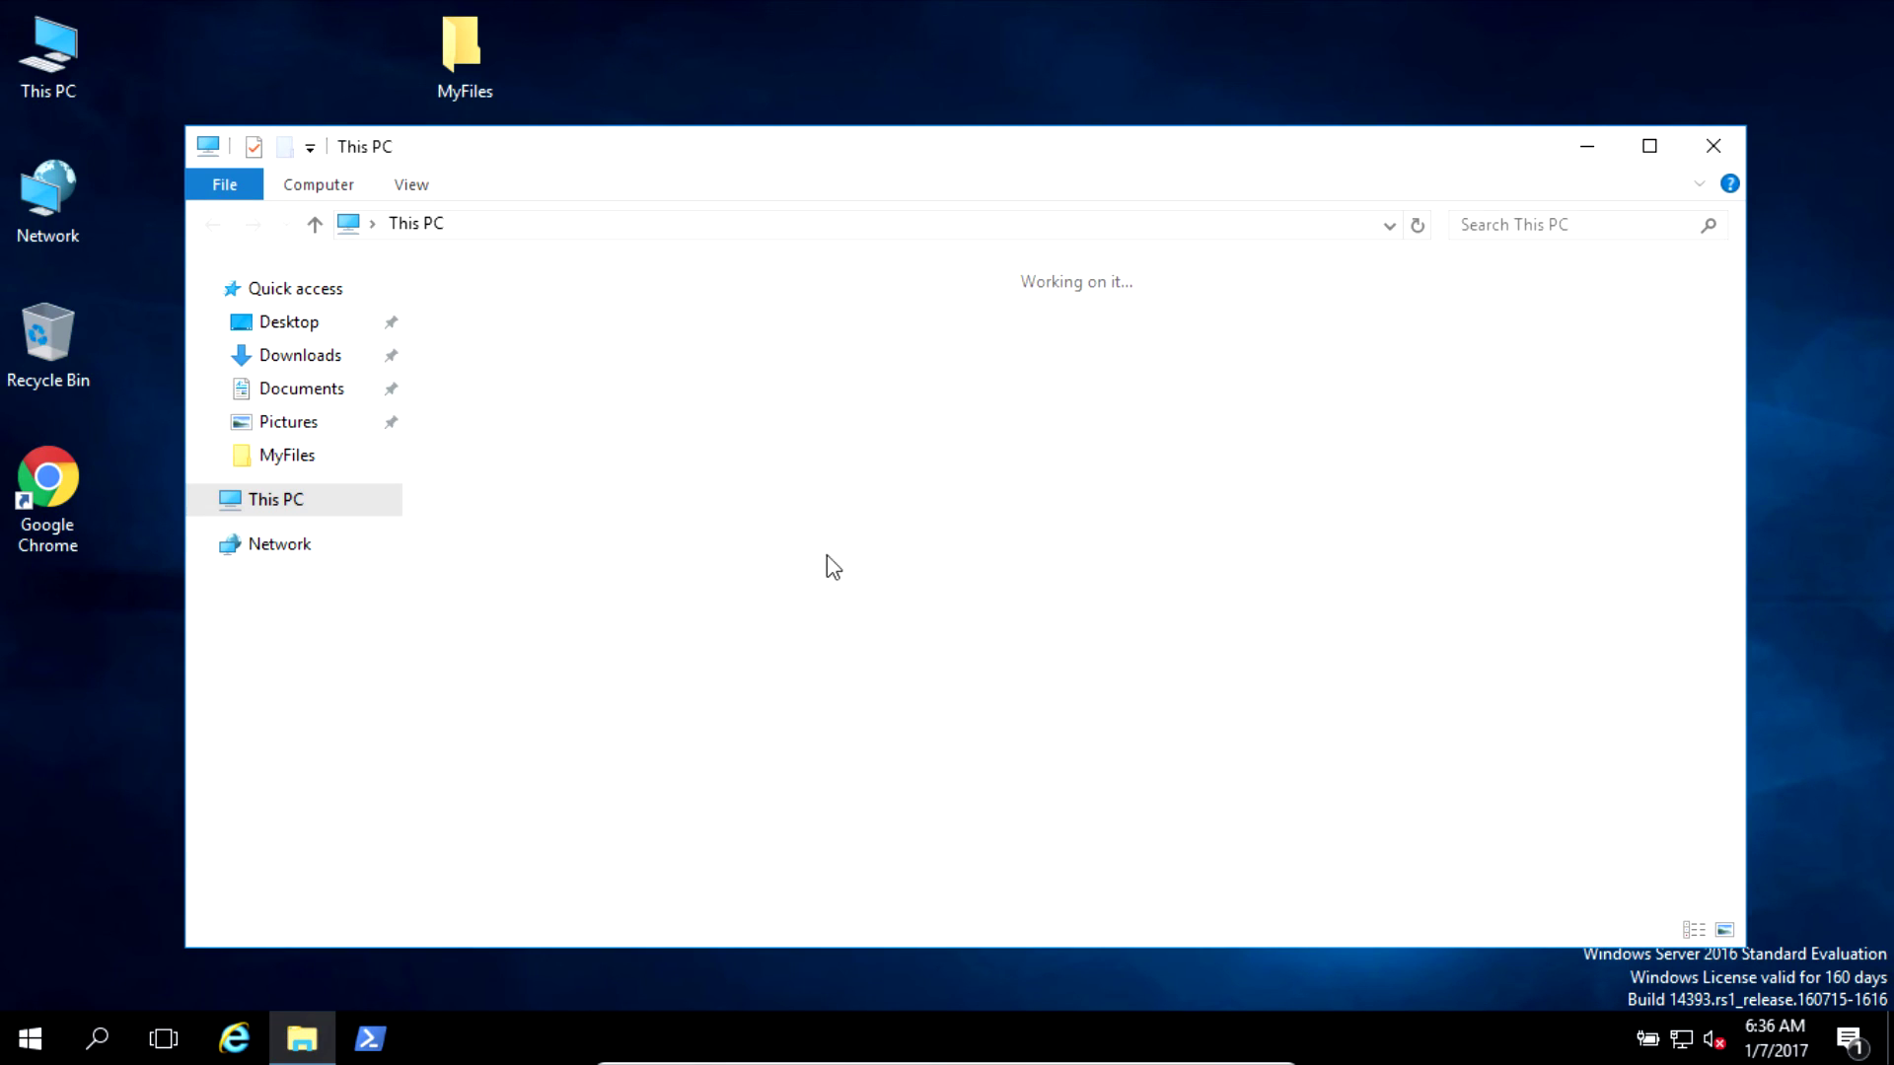
left_click_drag(934, 571, 1408, 879)
left_click_drag(1346, 780, 1027, 554)
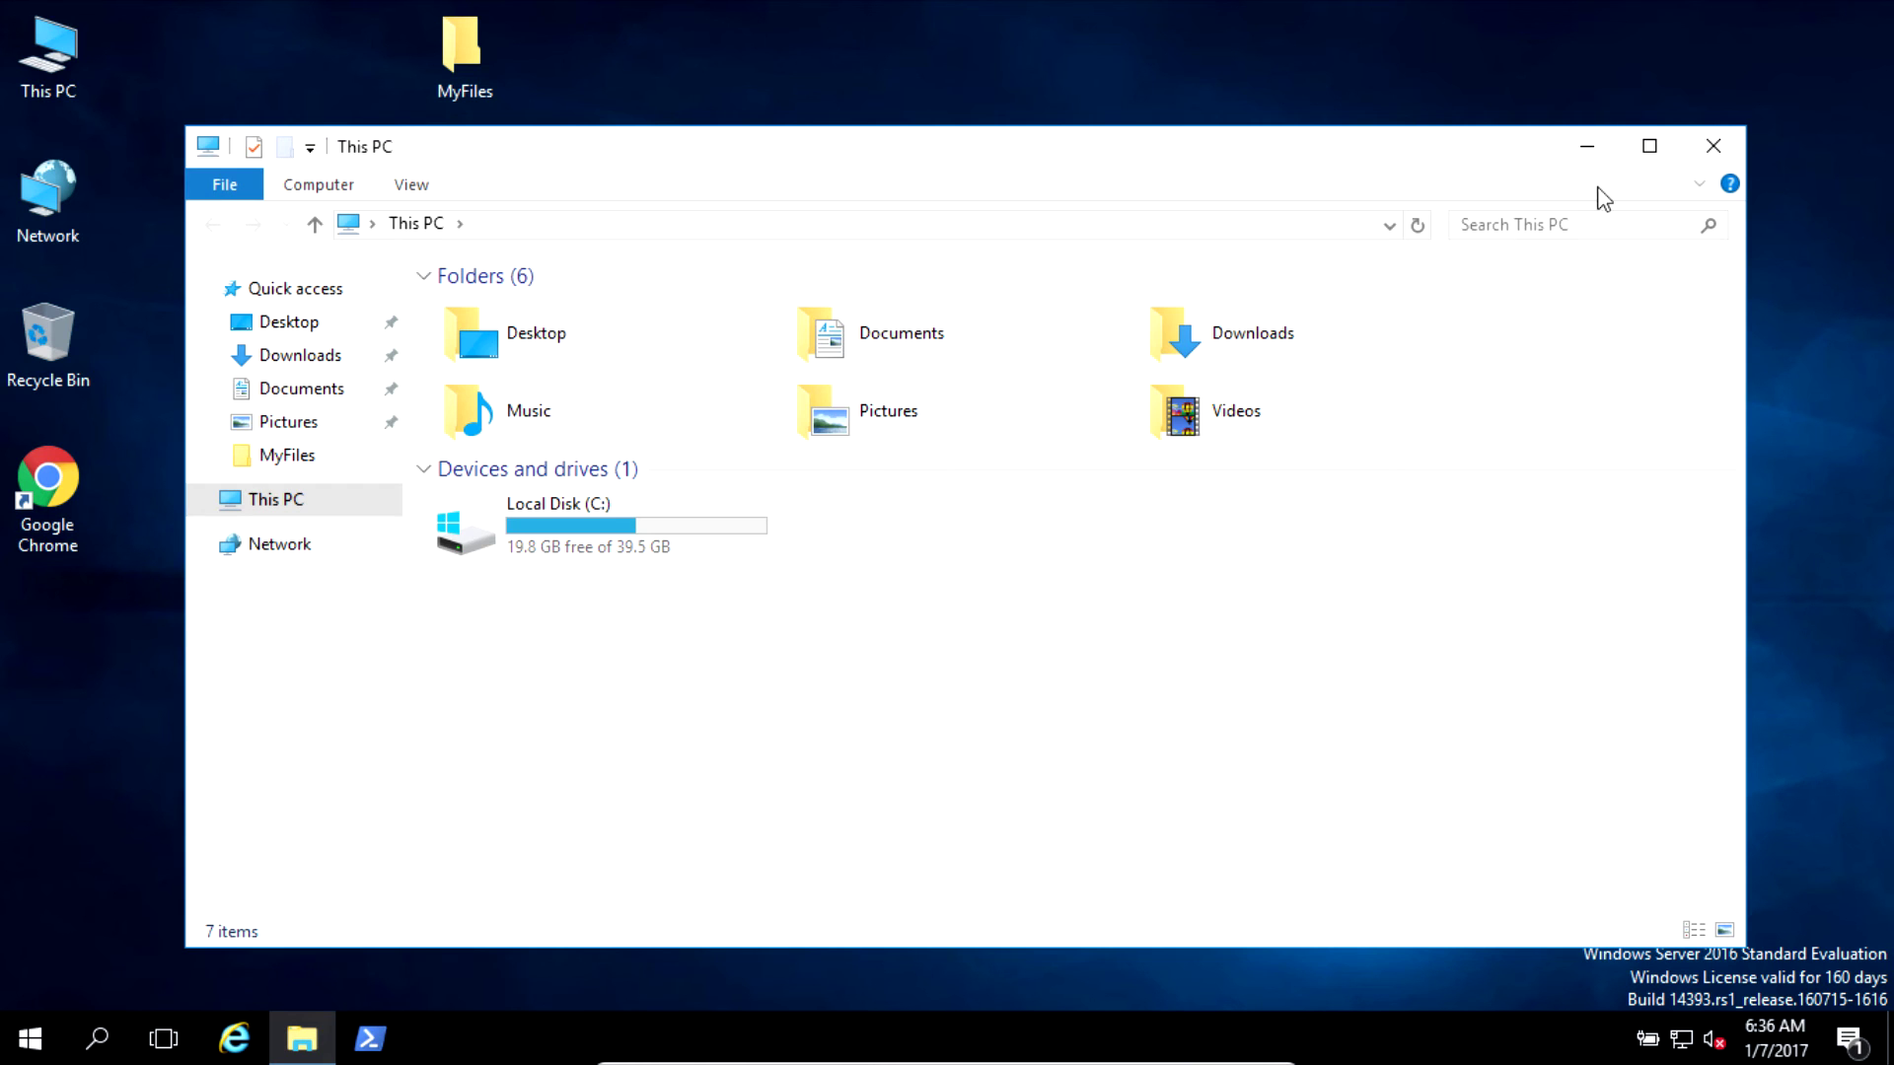
left_click(1711, 148)
- Launch Disk Management, maximize it, and enlarge the graphical disk layout pane
right_click(32, 1039)
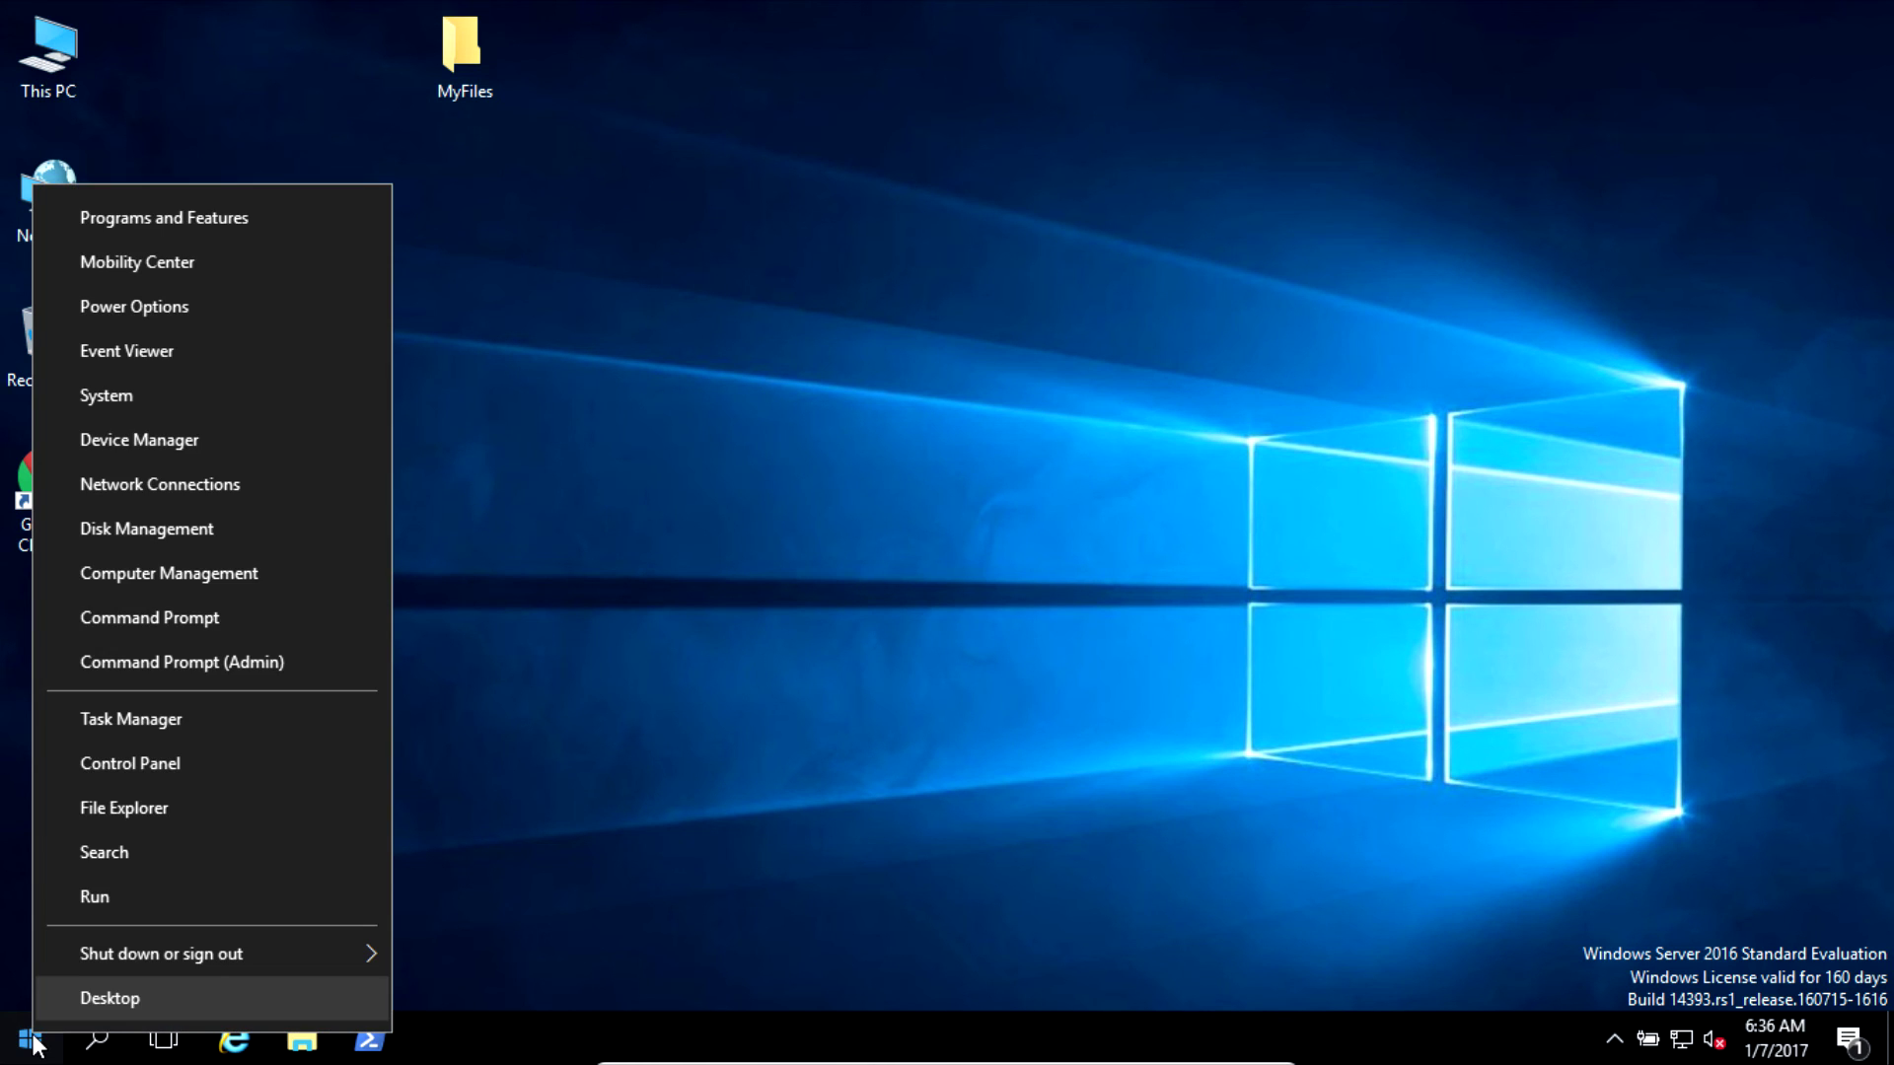
left_click(847, 533)
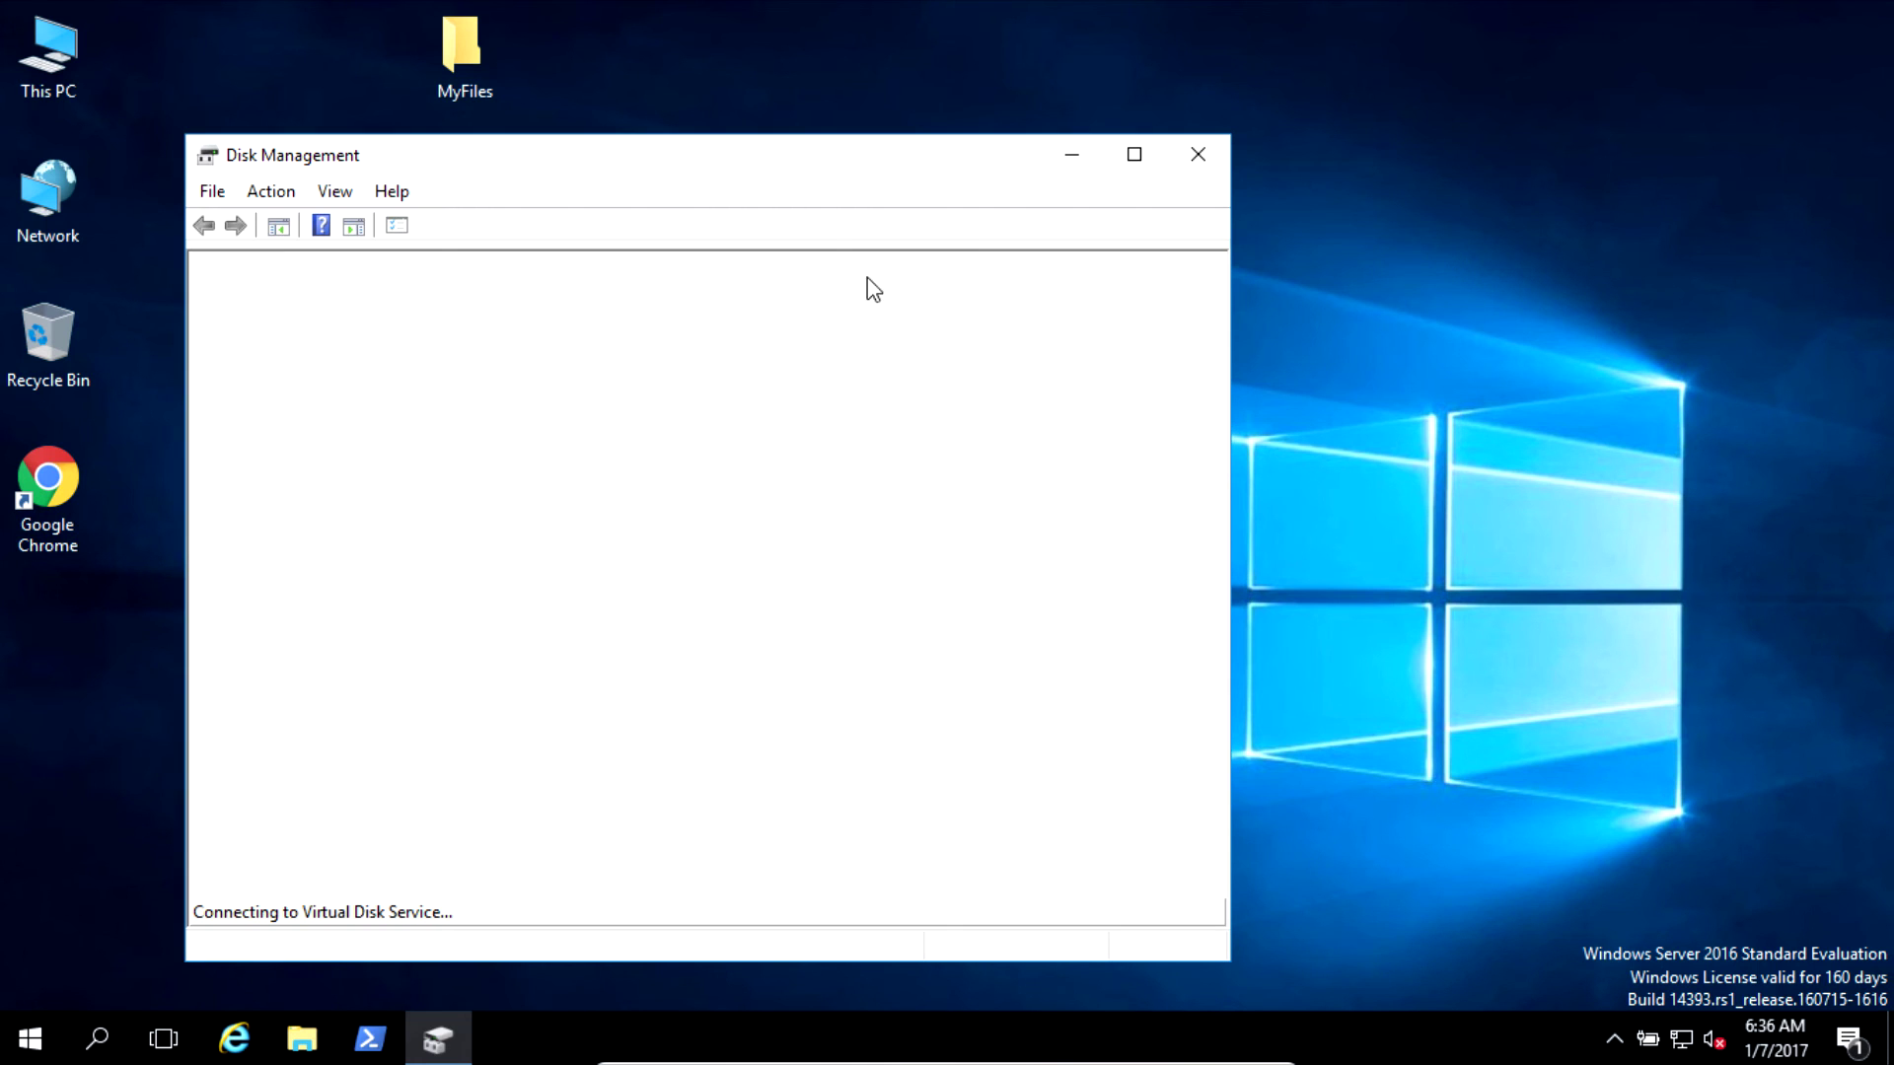
left_click_drag(790, 155, 885, 149)
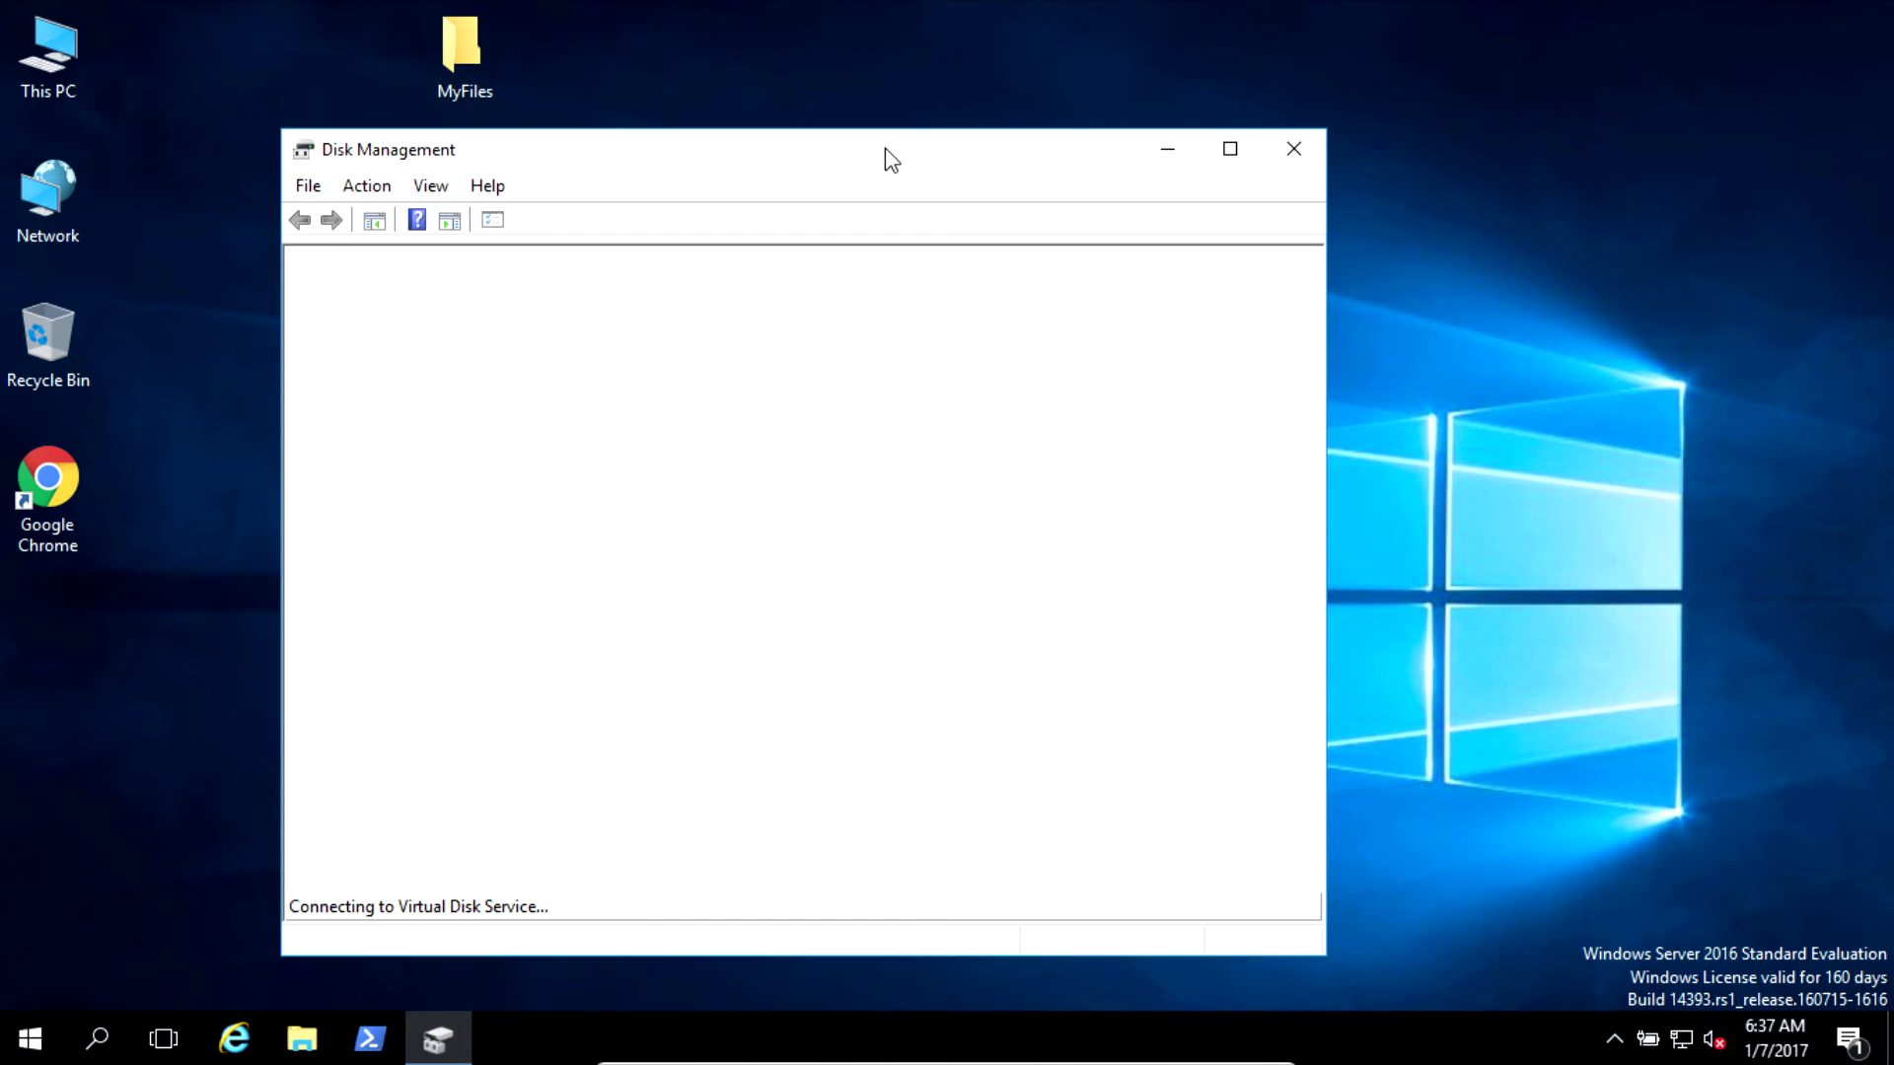
double_click(890, 155)
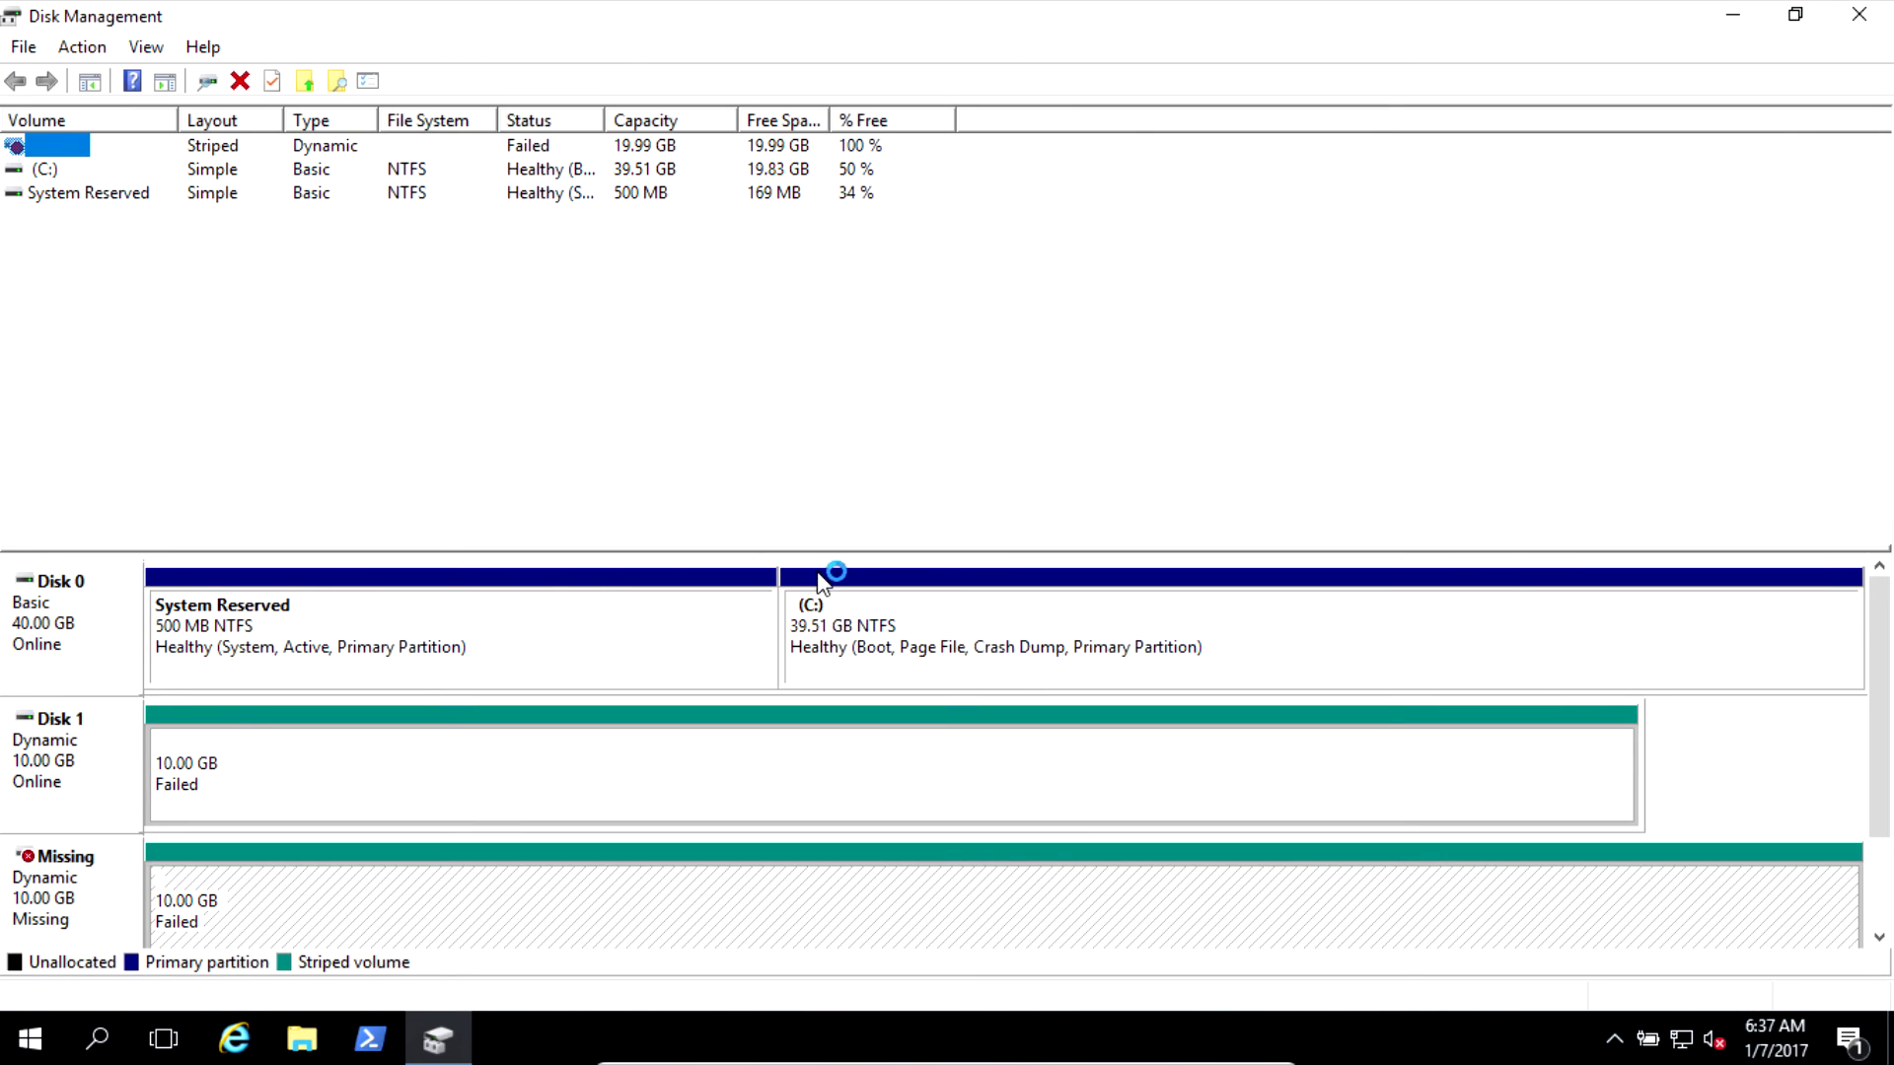
left_click_drag(815, 549, 864, 332)
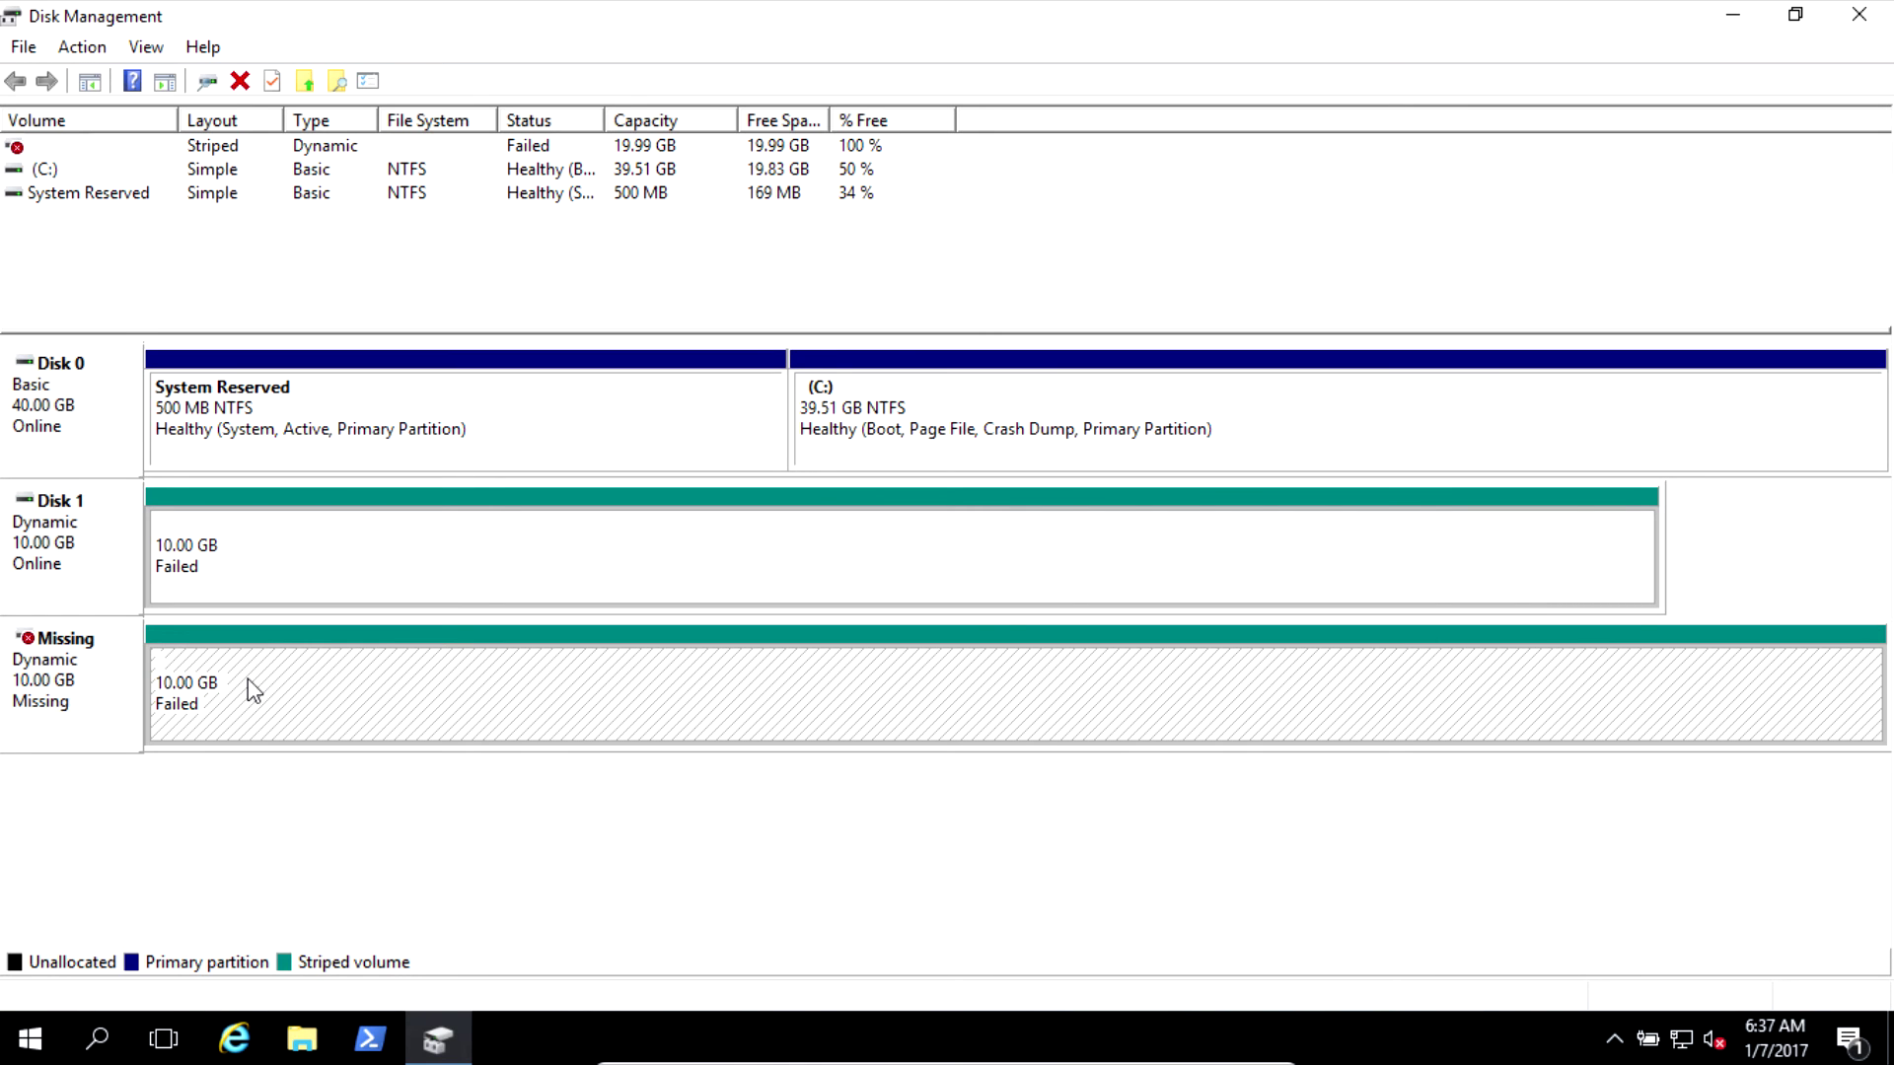
- Select the failed 10.00 GB striped regions on Disk 1 and the Missing disk
left_click(353, 533)
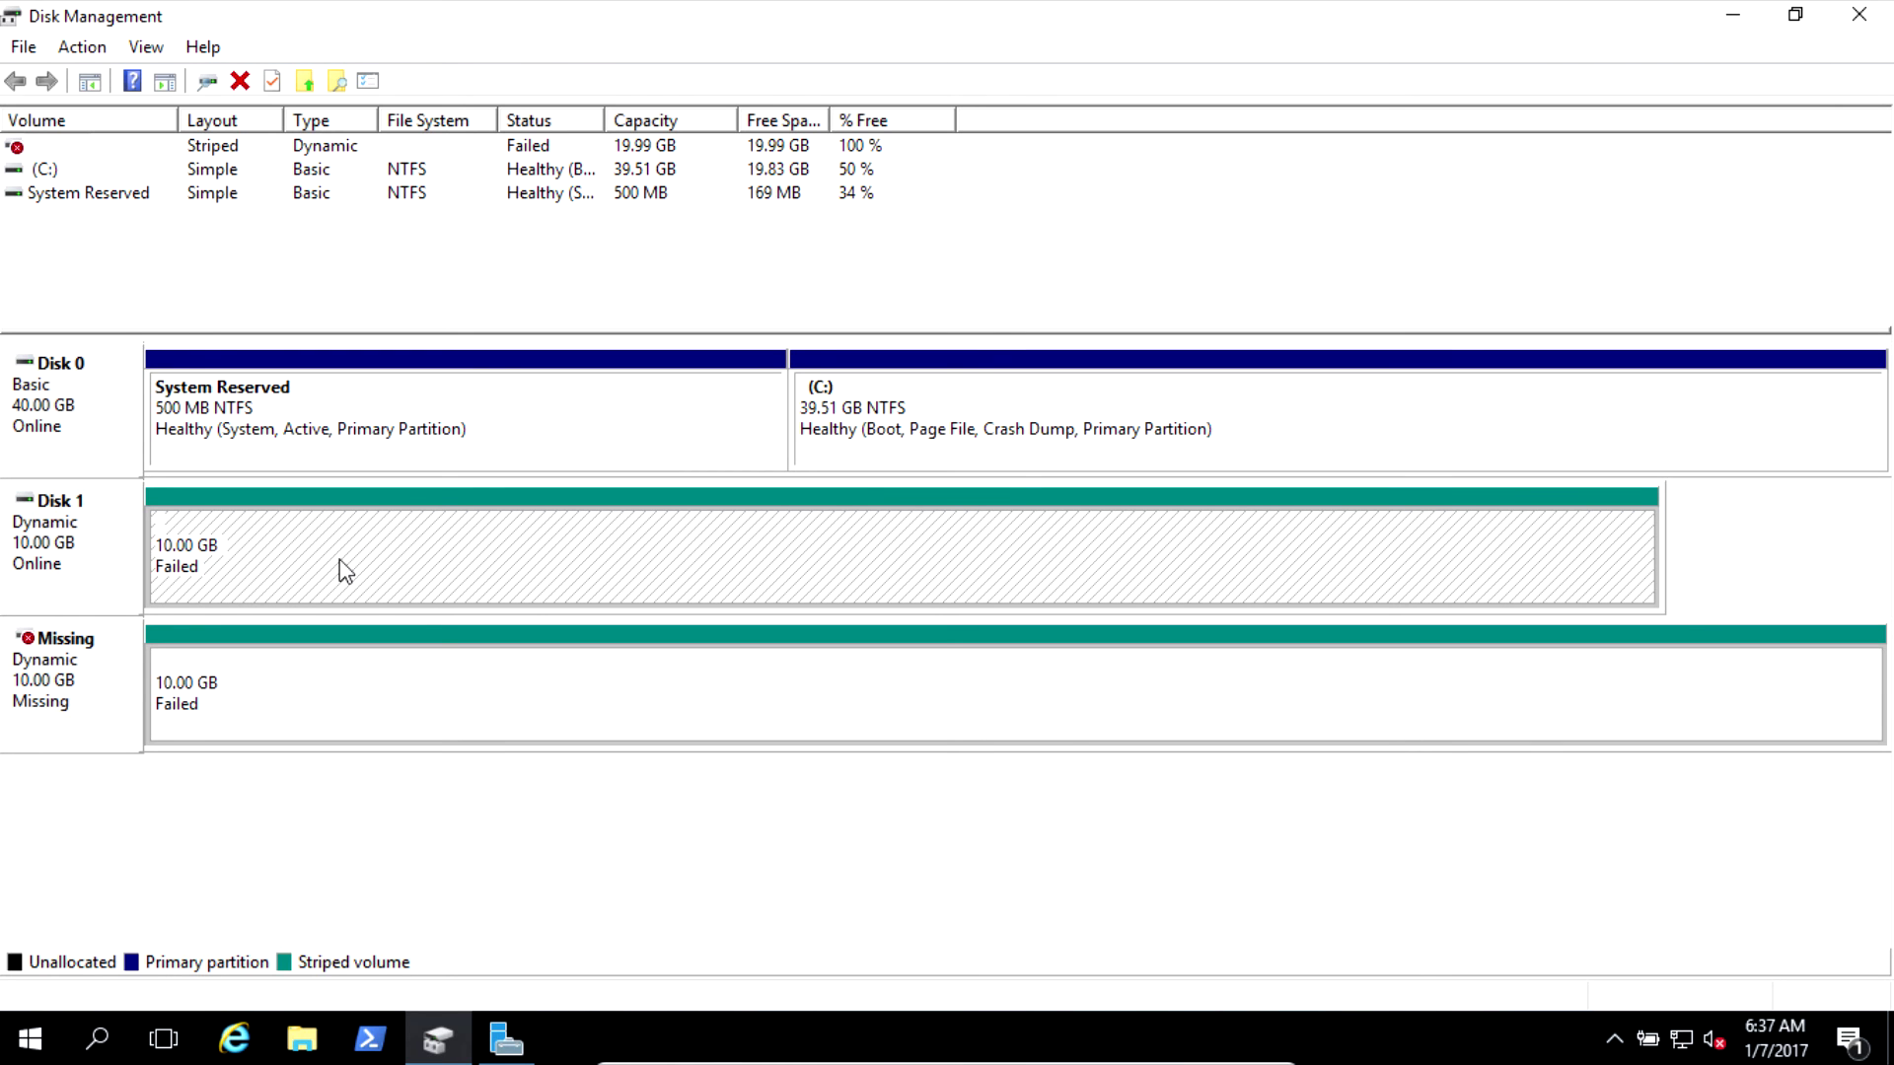
left_click(223, 685)
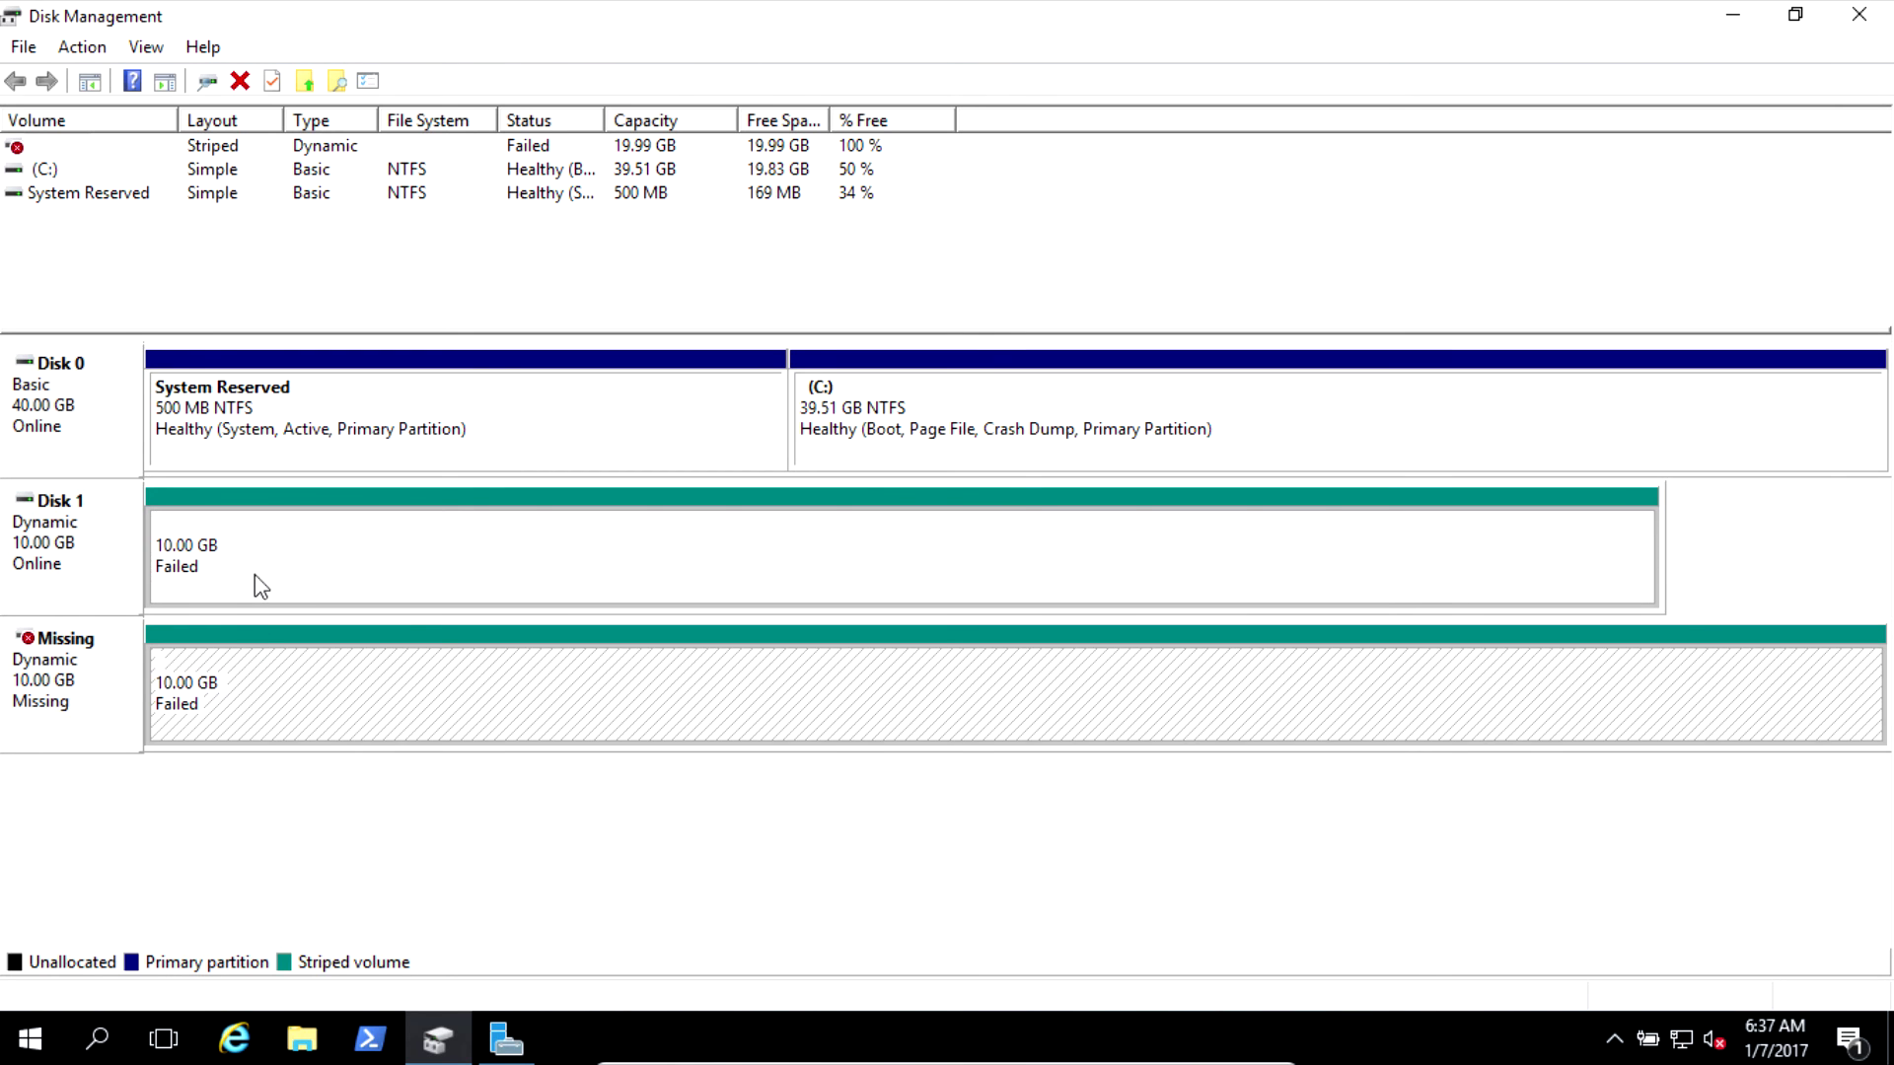
left_click(282, 590)
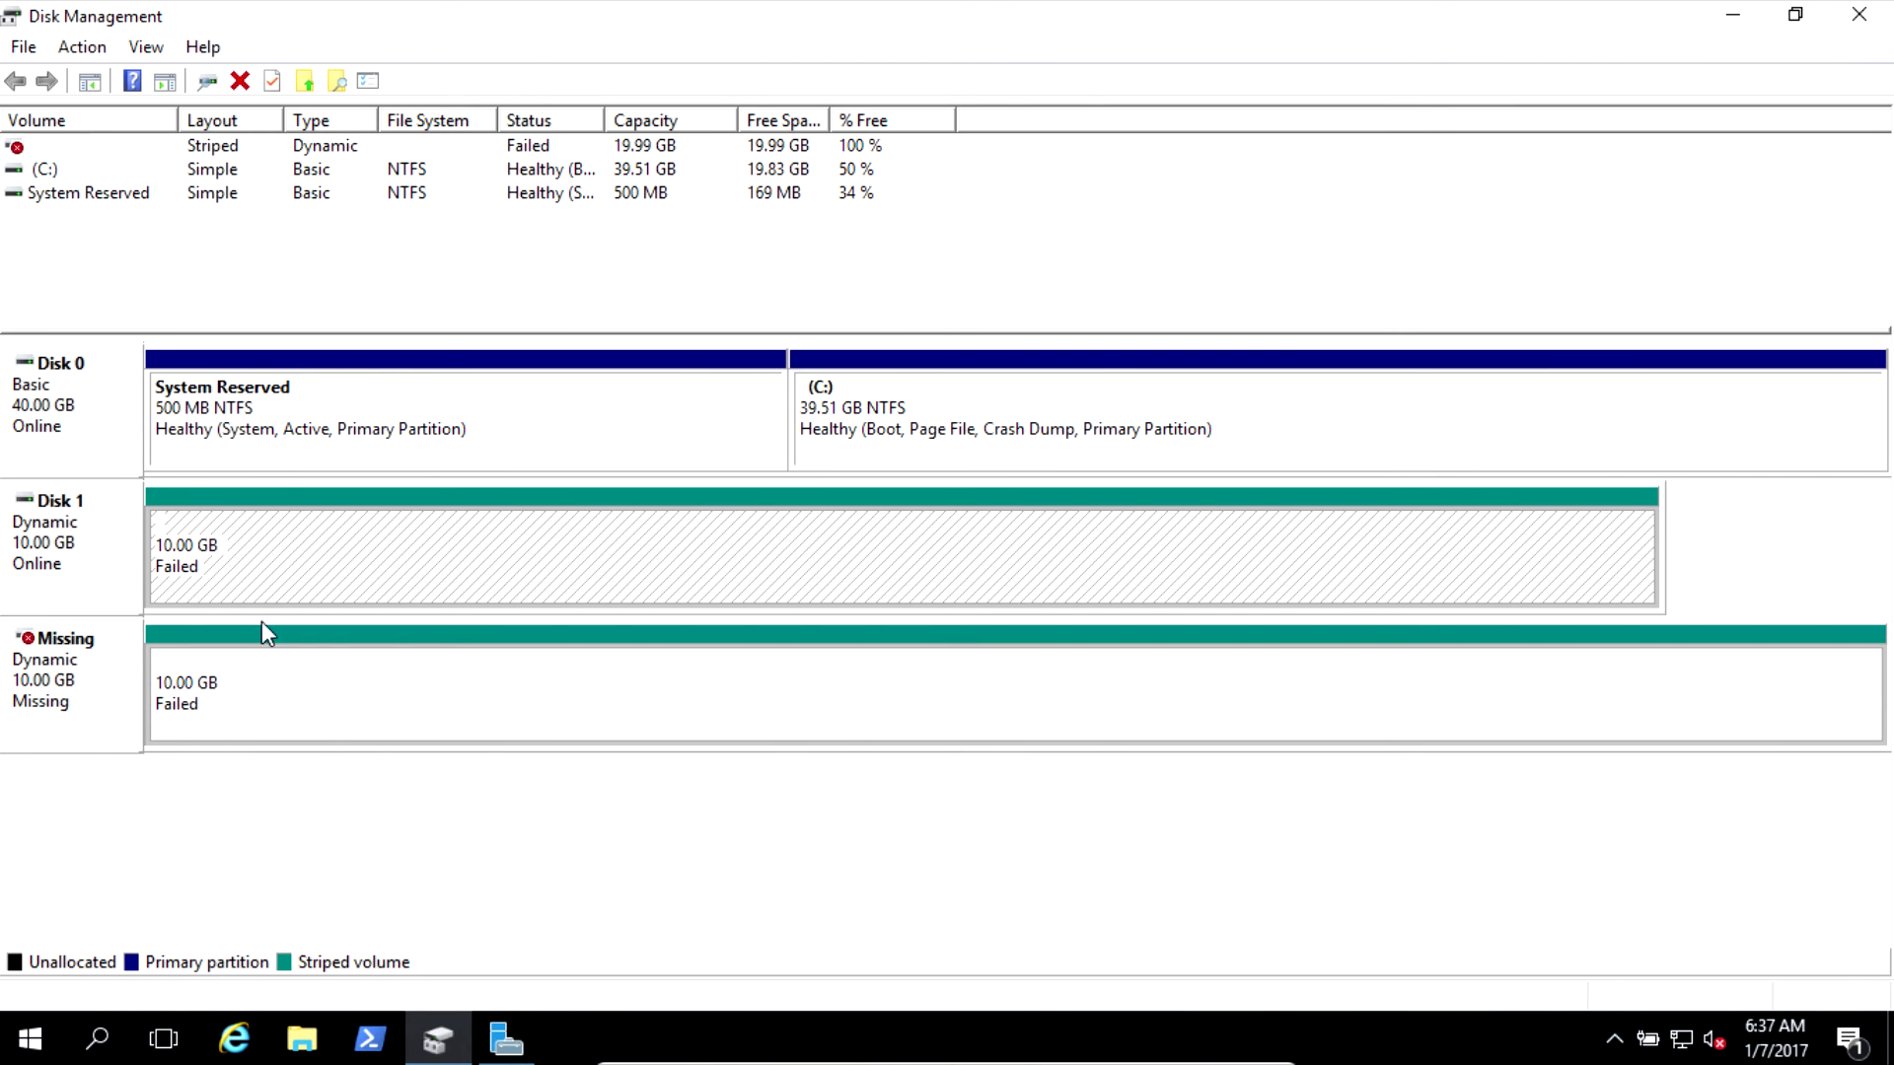
left_click(263, 655)
left_click(289, 573)
left_click(268, 700)
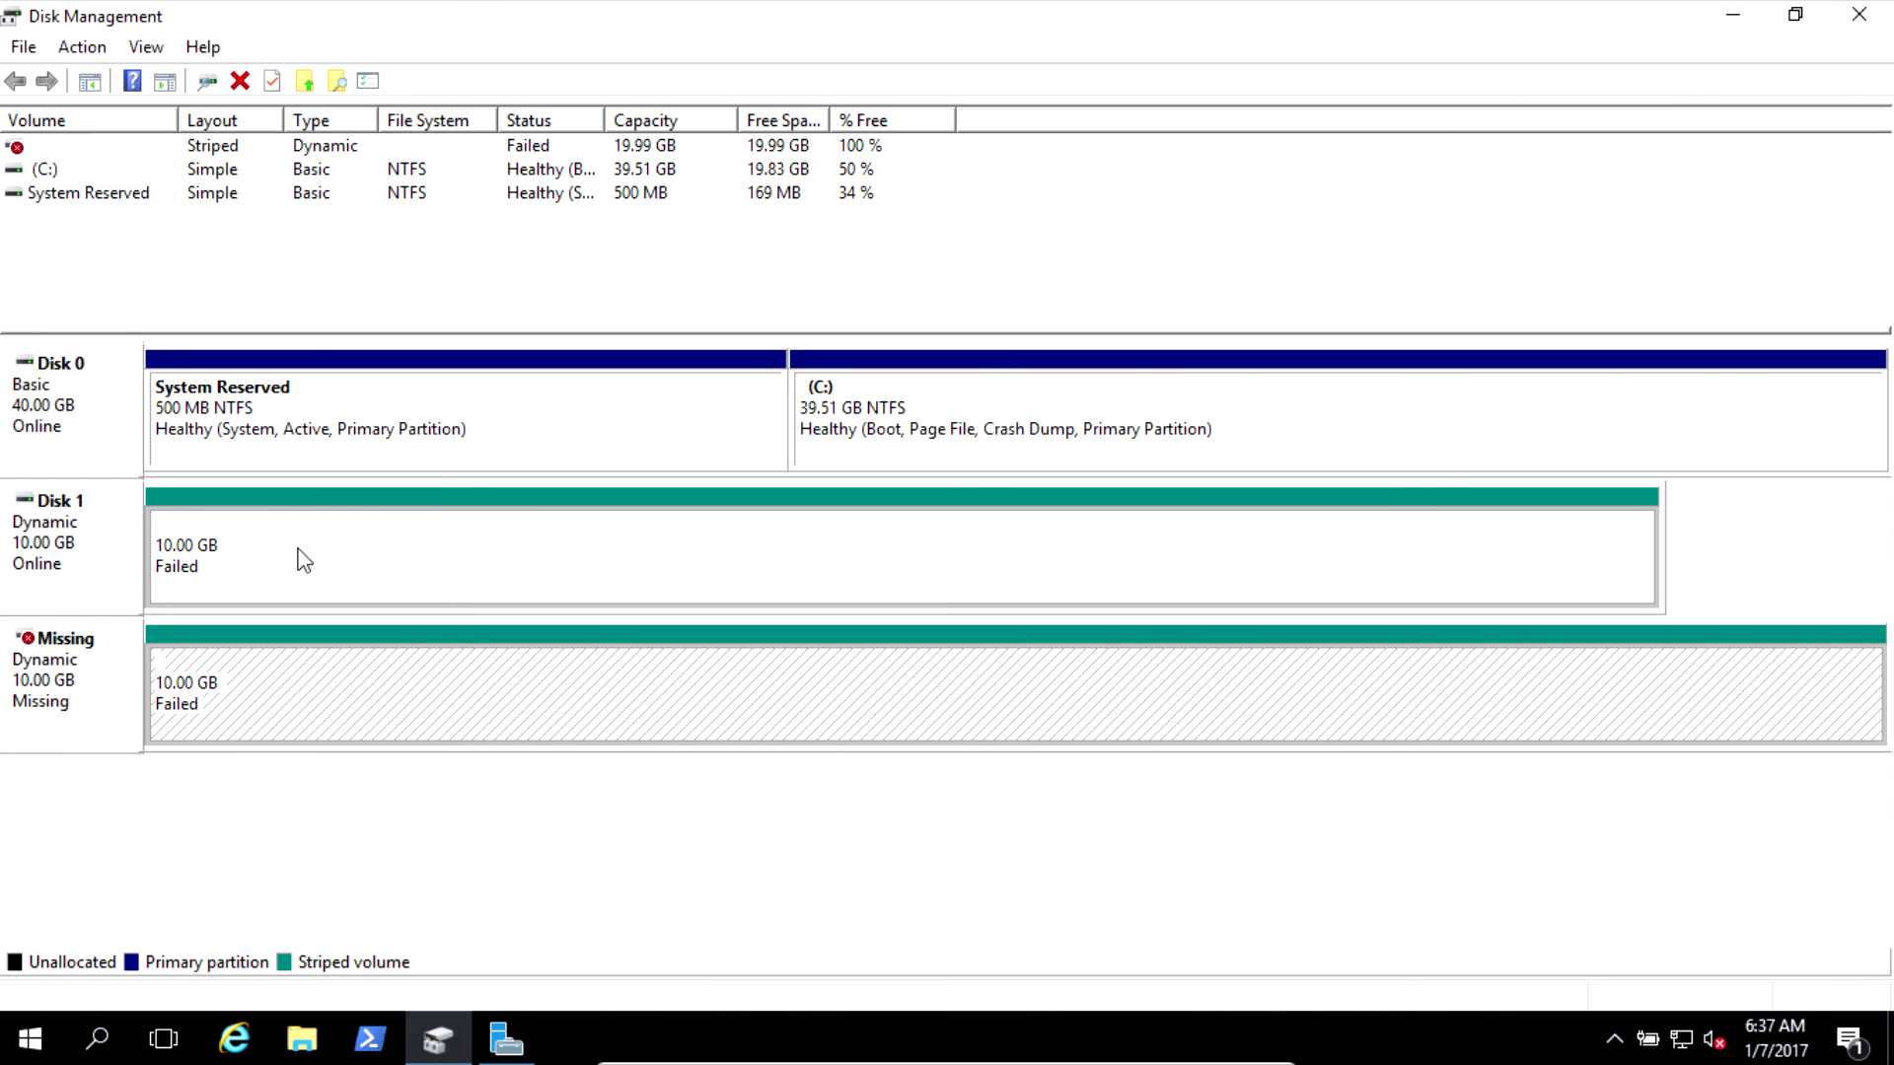
left_click(75, 148)
left_click(340, 270)
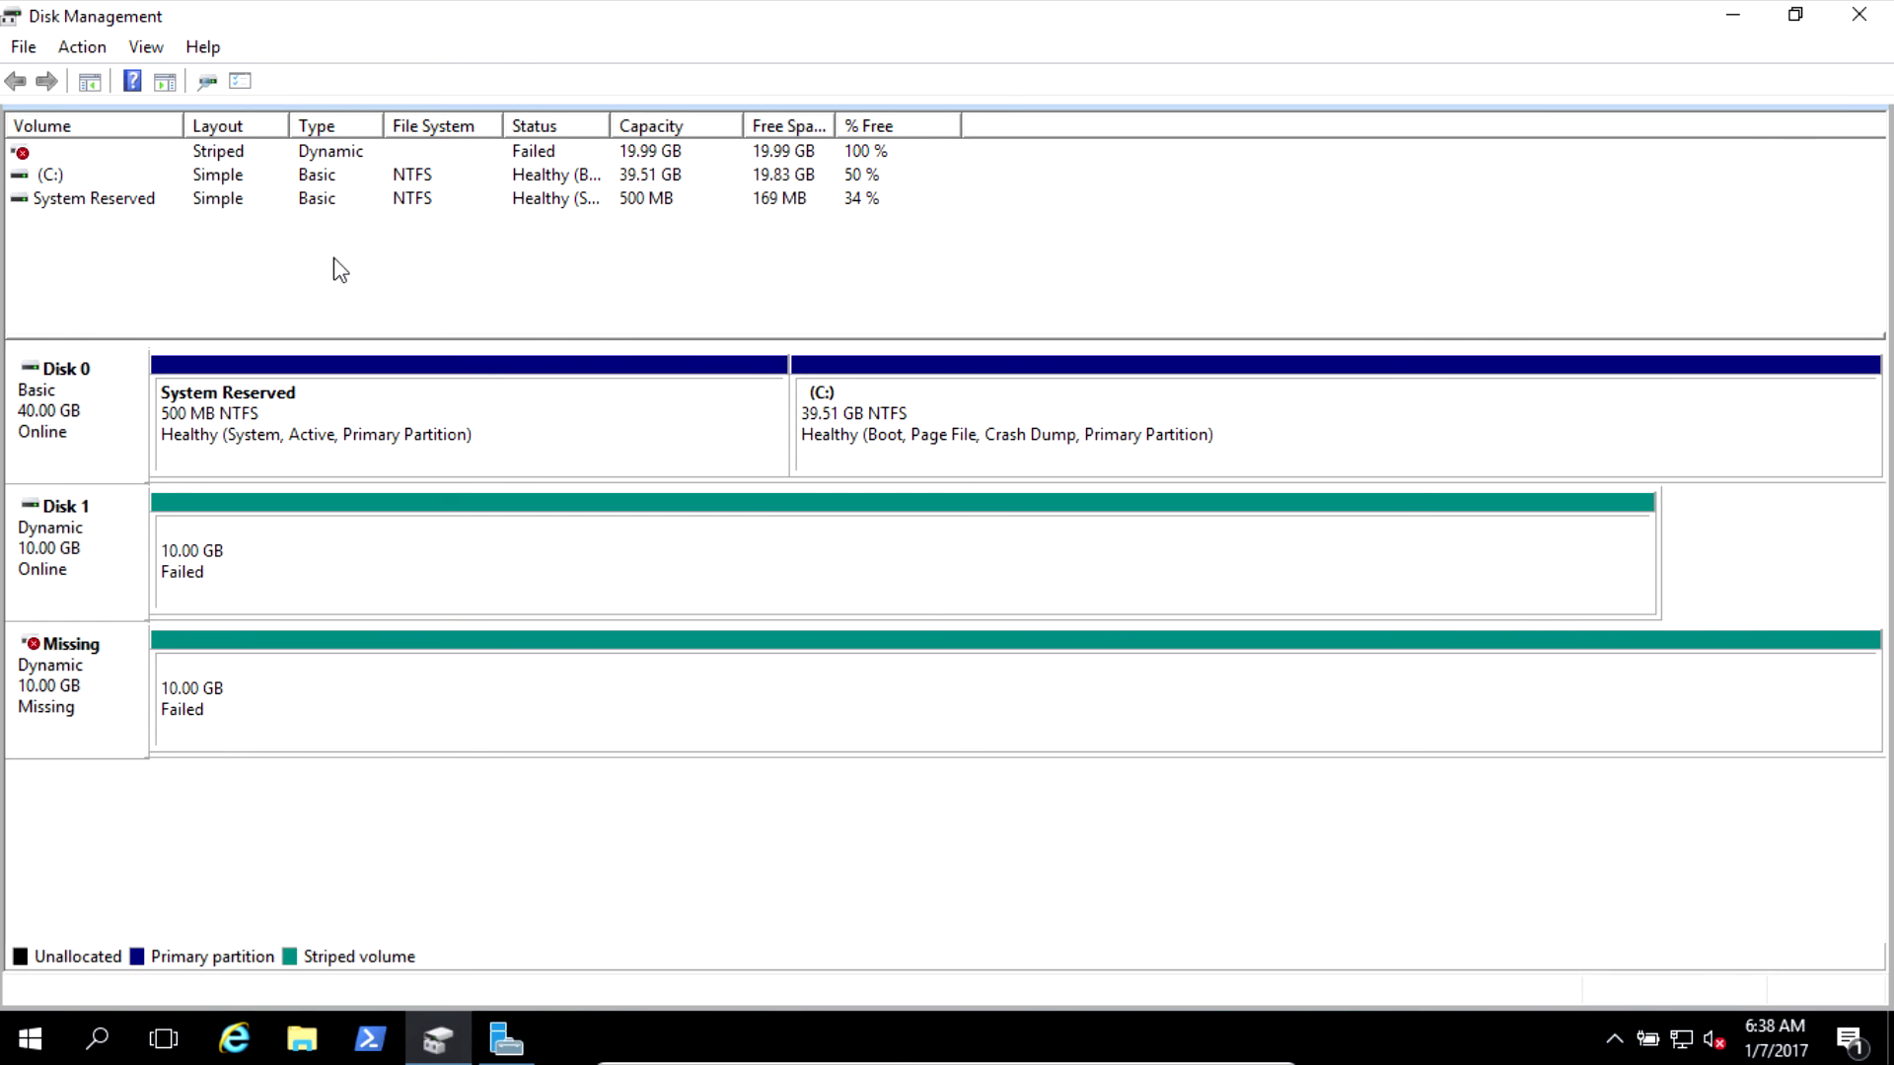
left_click(368, 389)
left_click(537, 546)
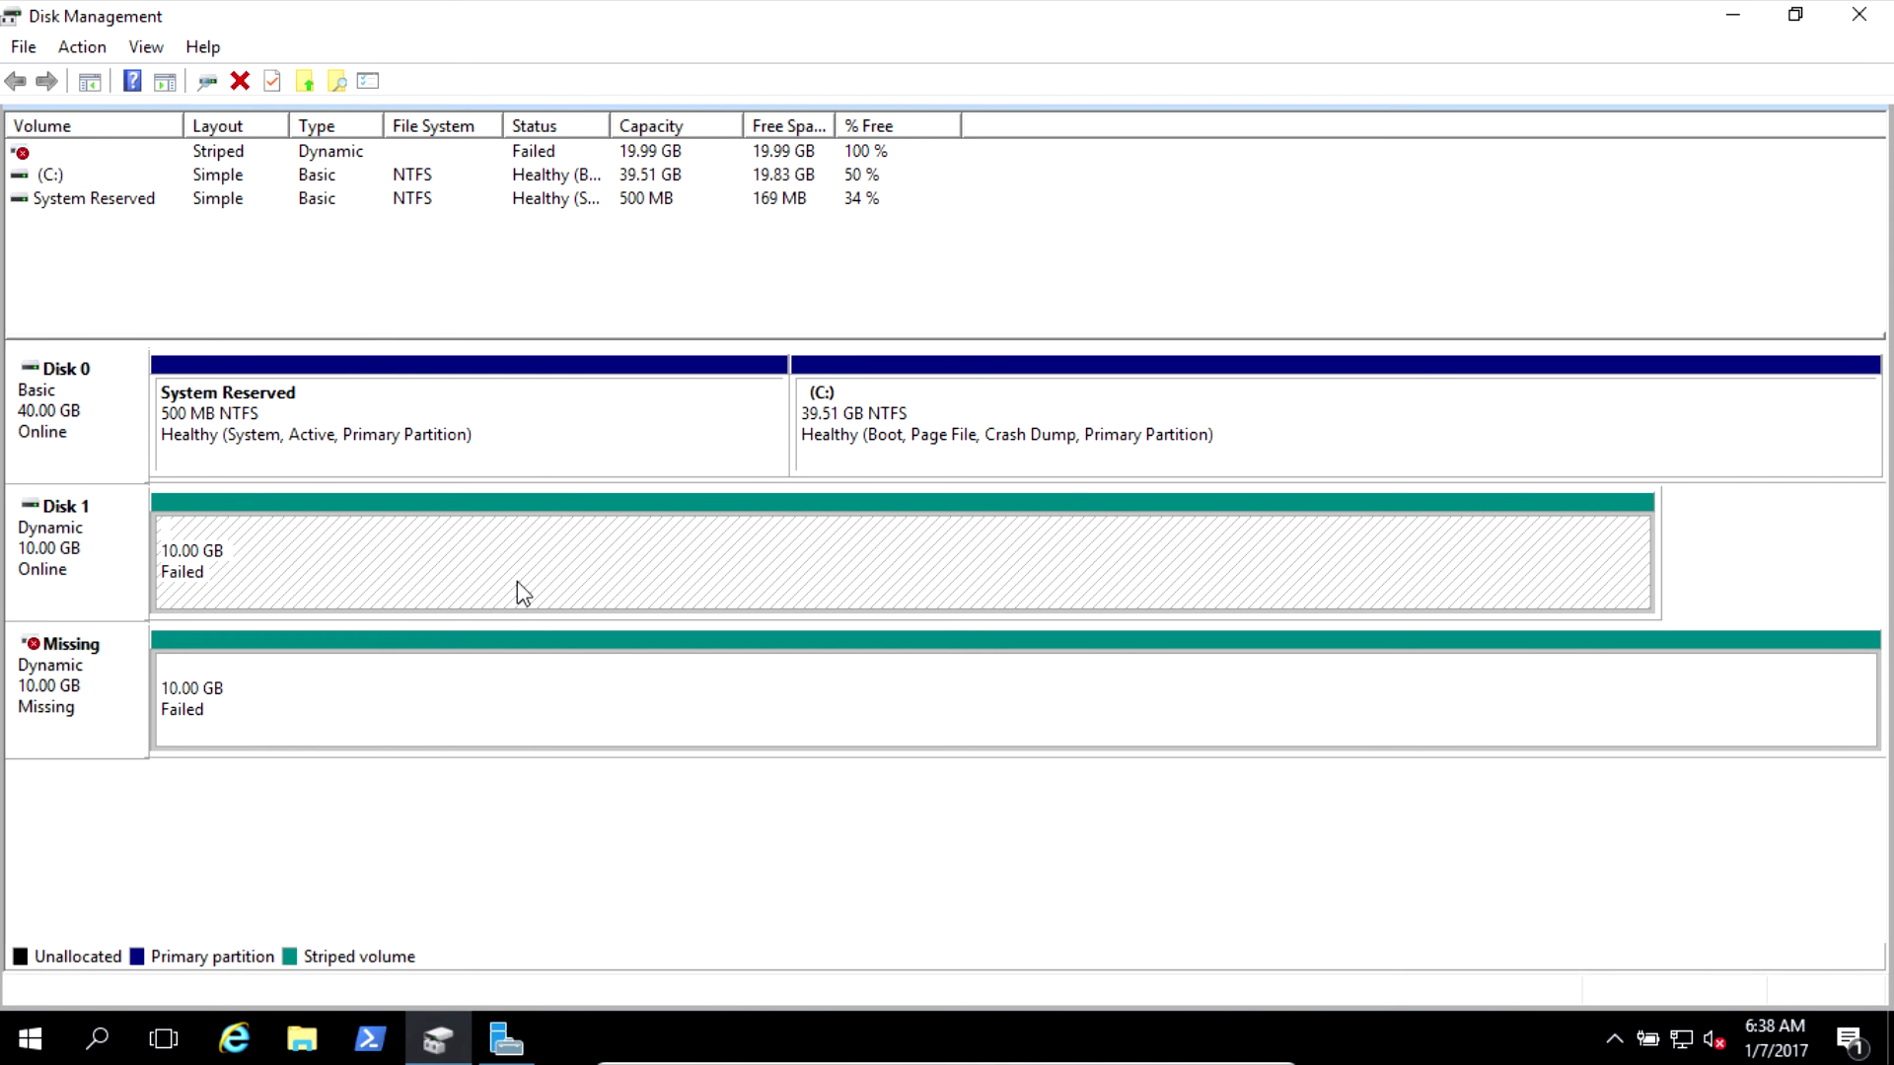
left_click(1181, 706)
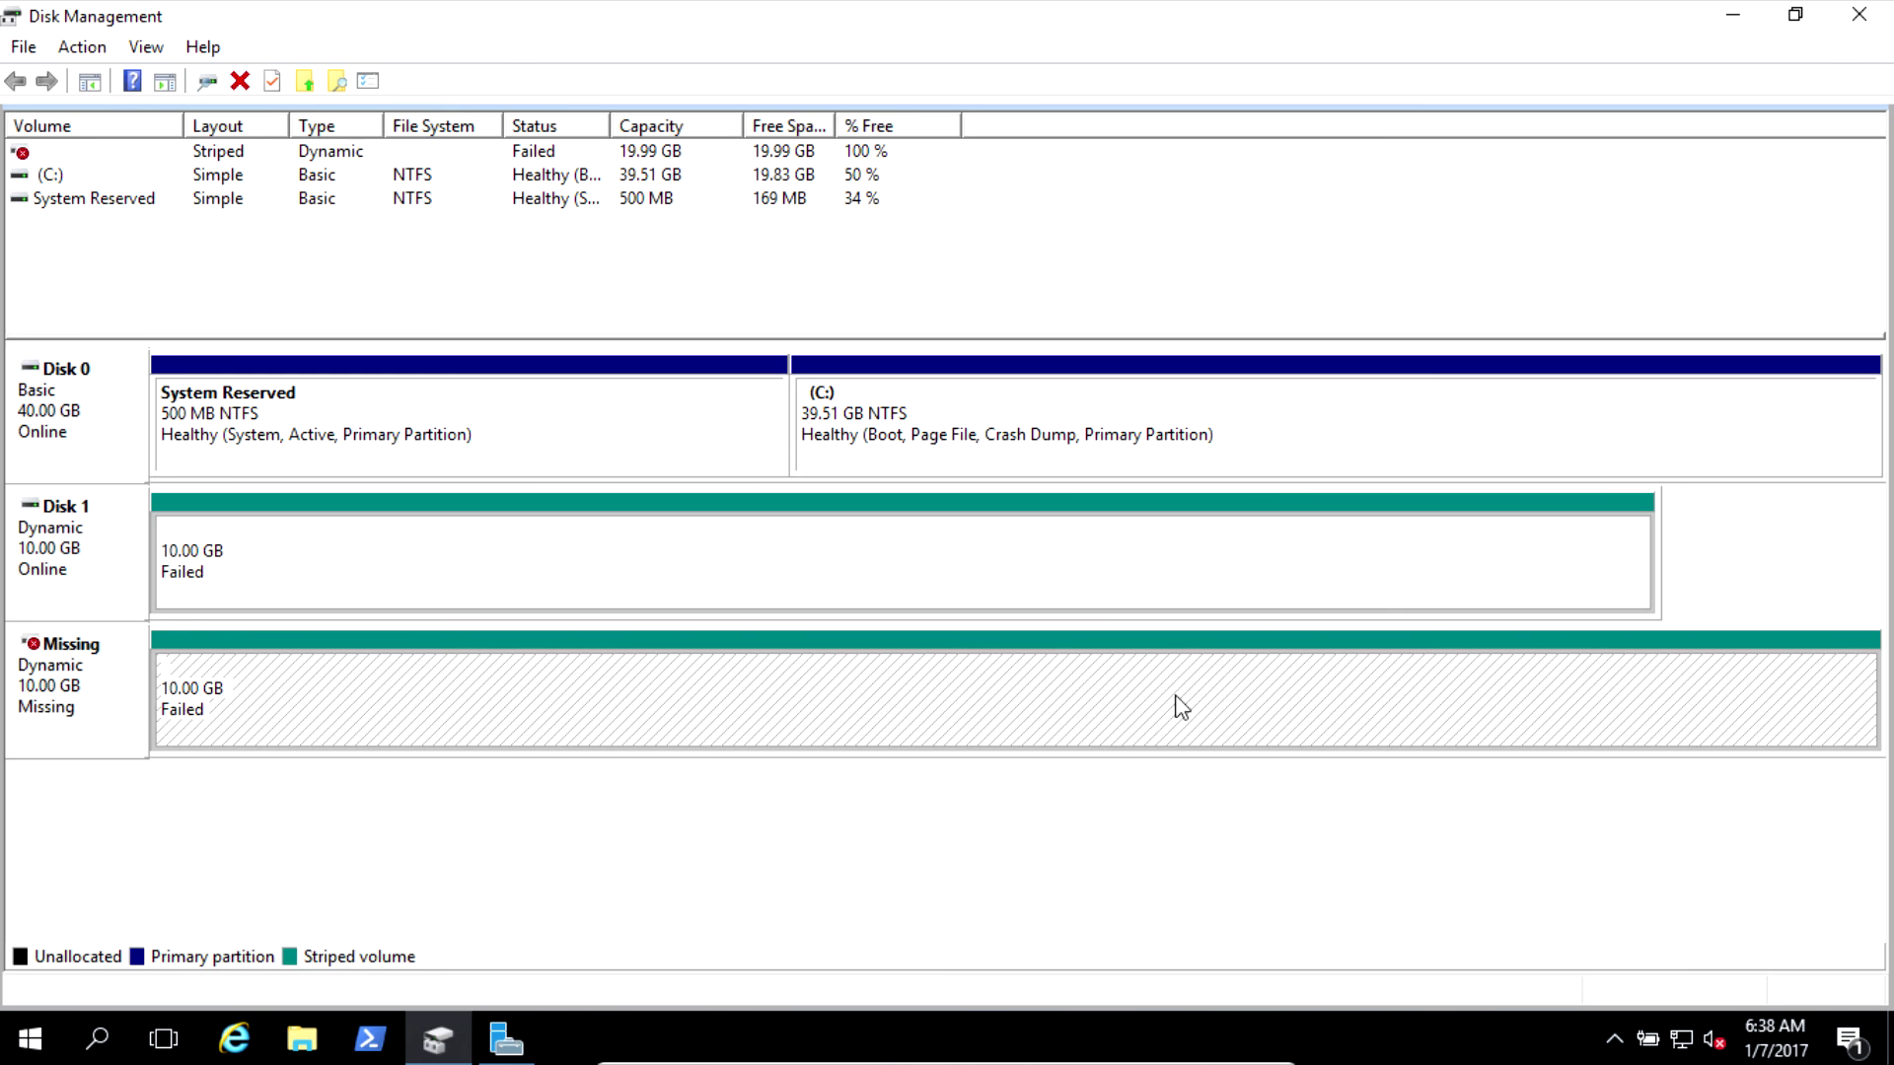